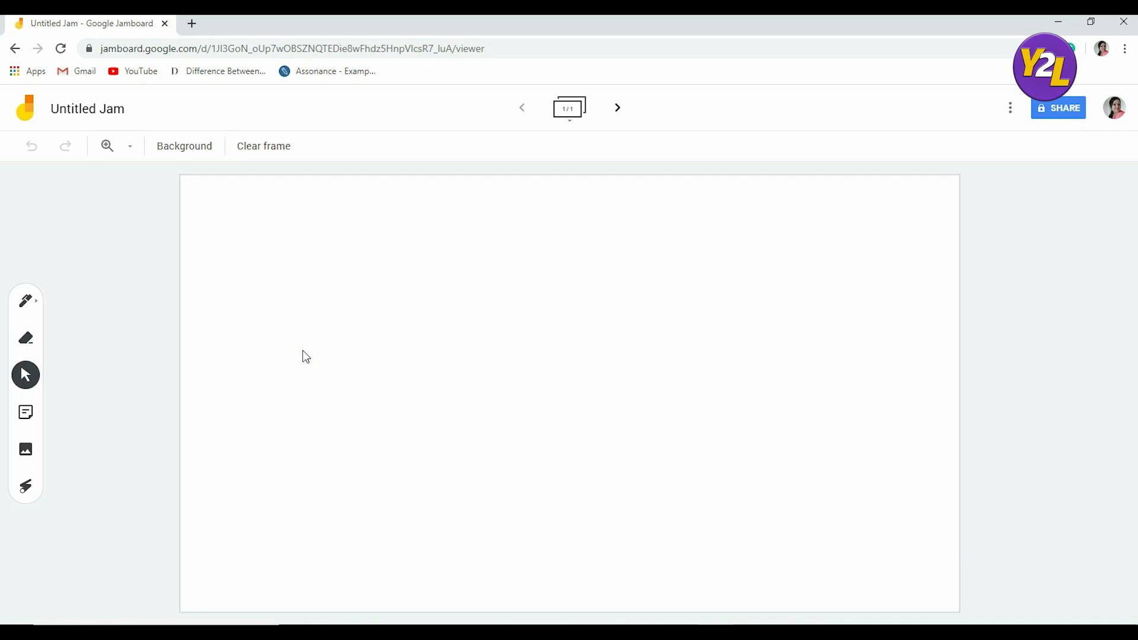
# Rename the jam as Mathematics and give the first frame a dotted background.
pyautogui.click(106, 110)
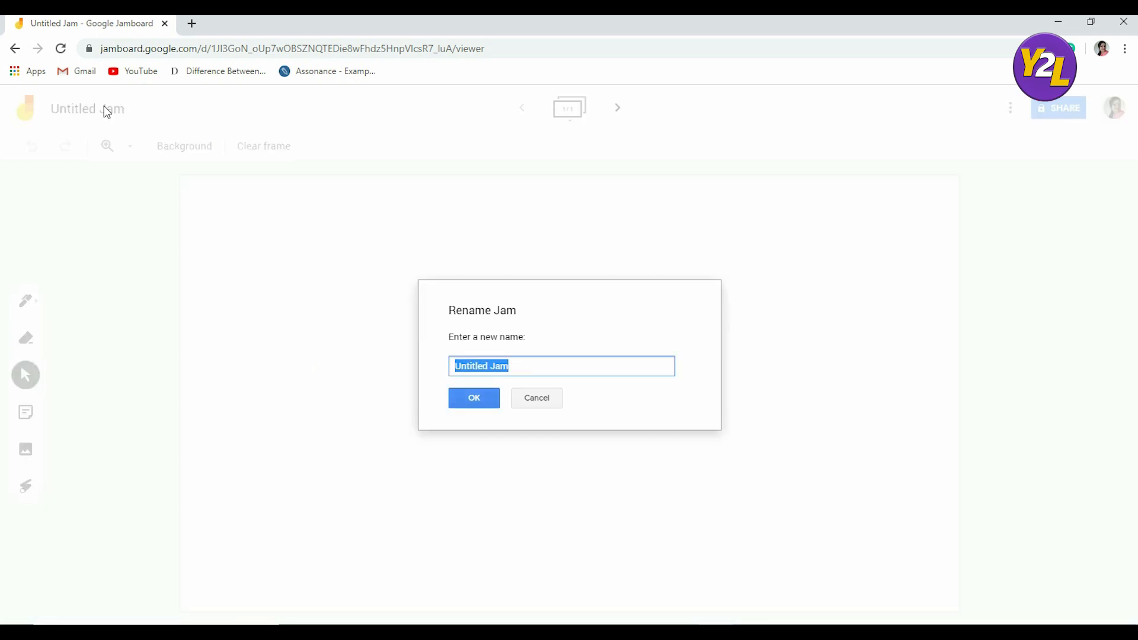
pyautogui.write('Math')
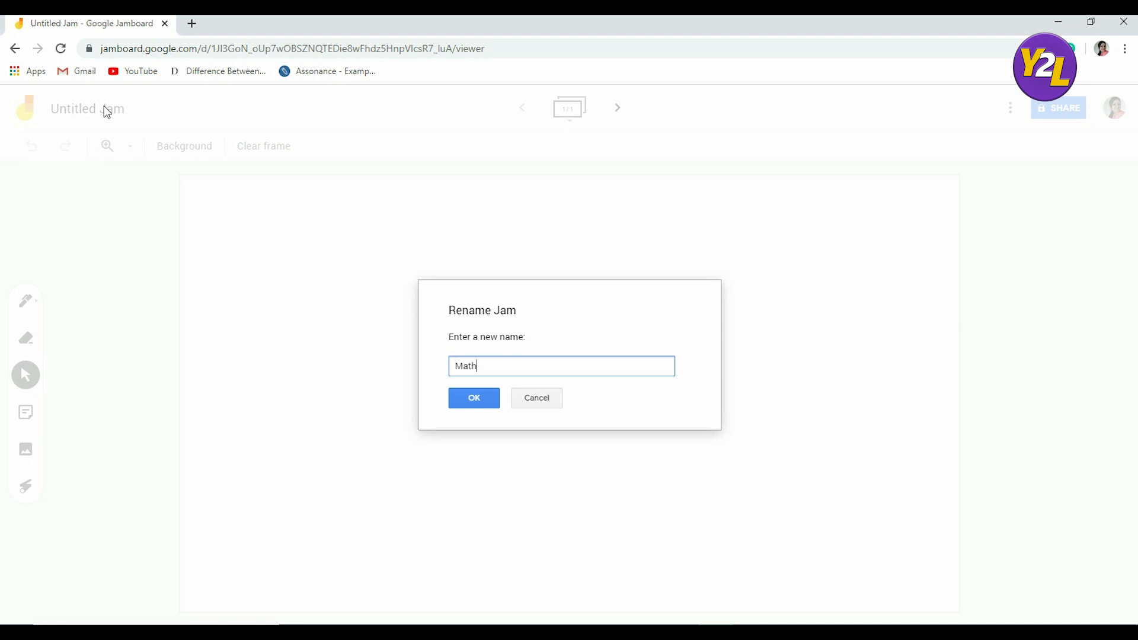
pyautogui.write('ematics')
pyautogui.click(477, 398)
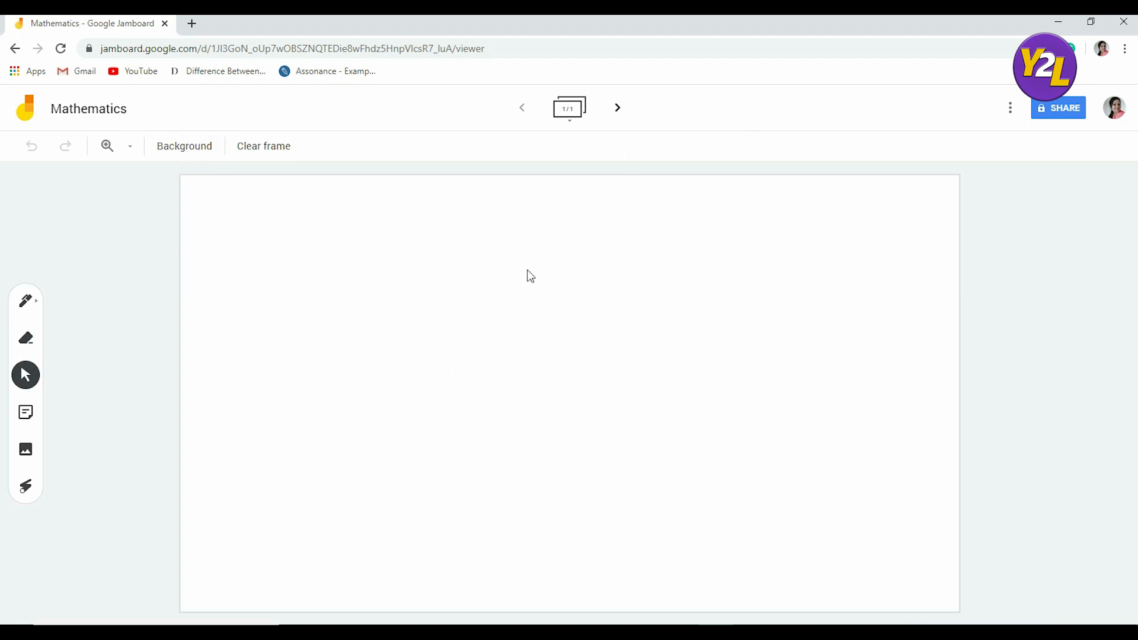
pyautogui.click(203, 148)
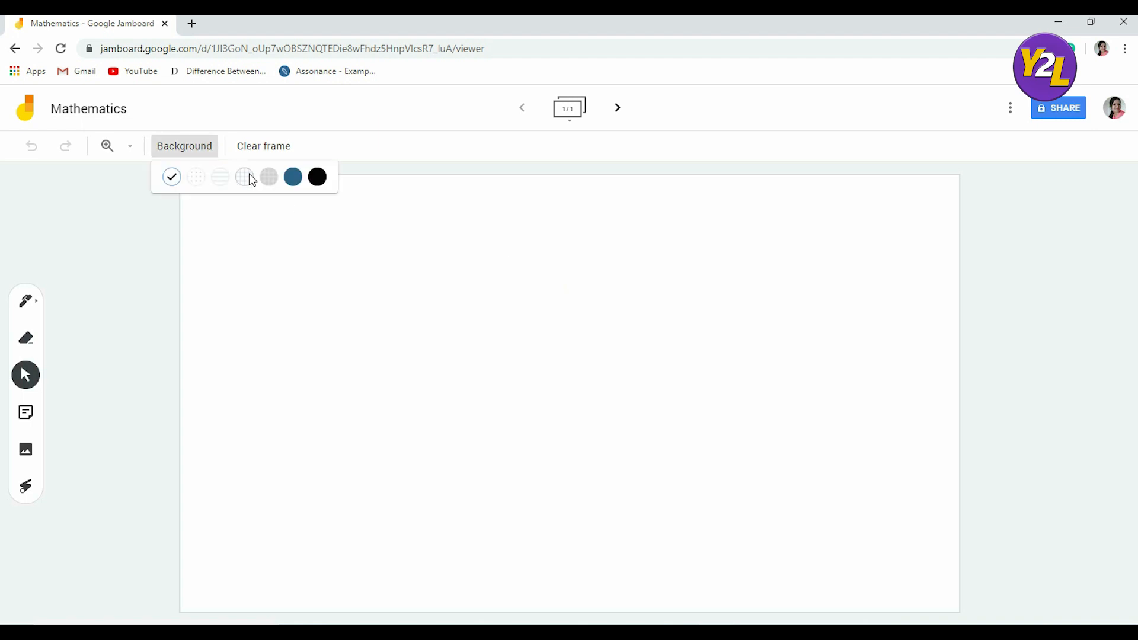
pyautogui.click(203, 179)
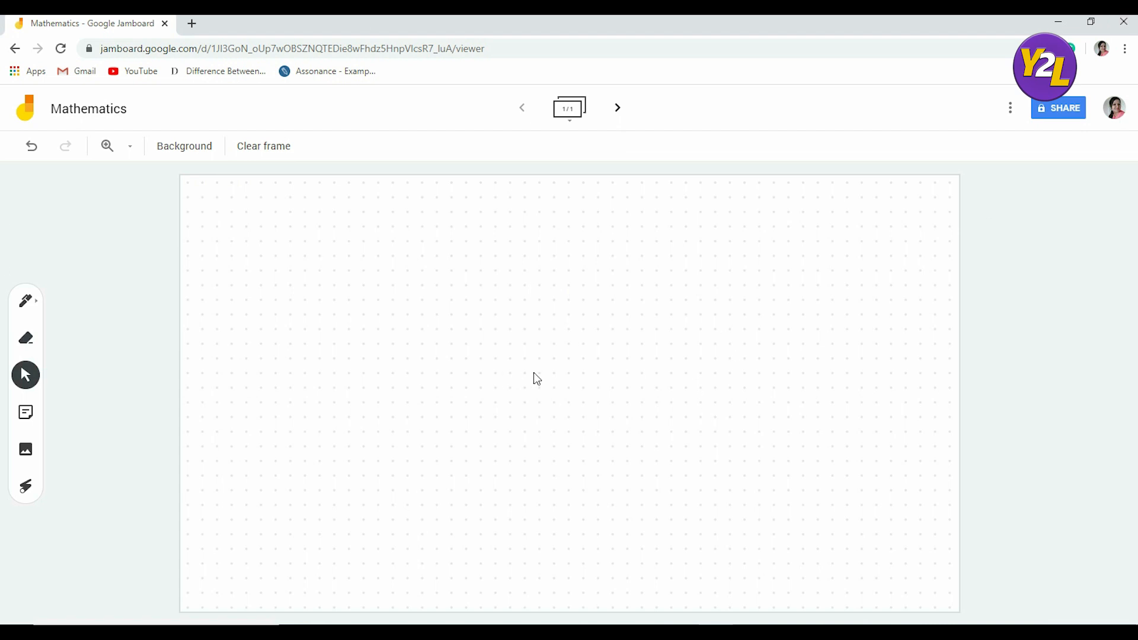
# Insert the circle image from the Yearn 2 Learn - JamBoard folder on the device into the frame.
pyautogui.click(27, 450)
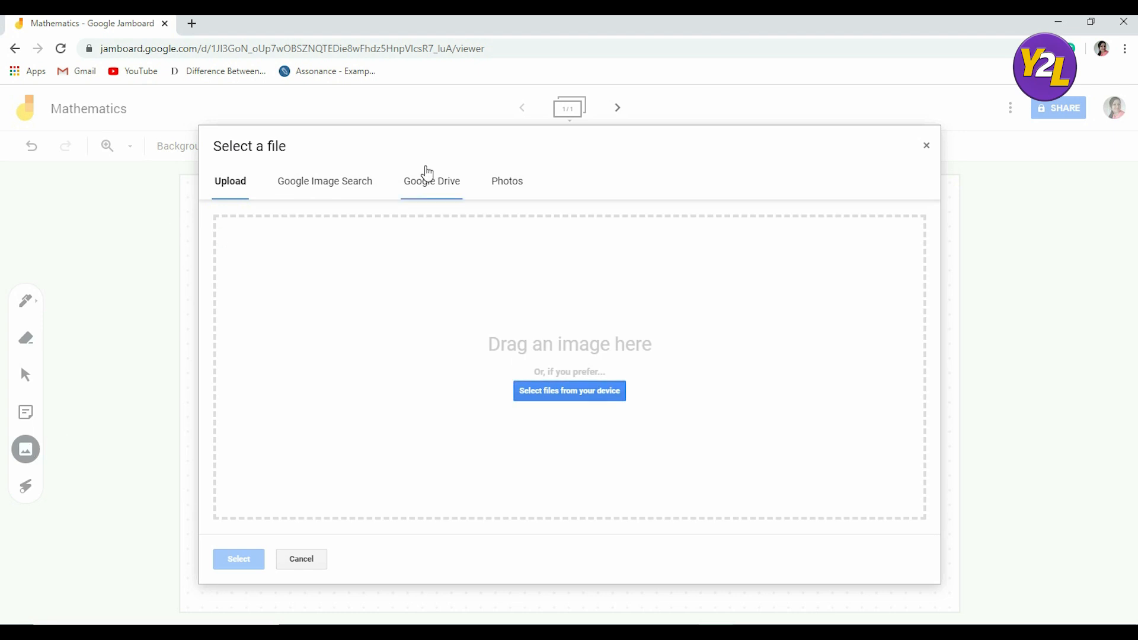
pyautogui.click(549, 391)
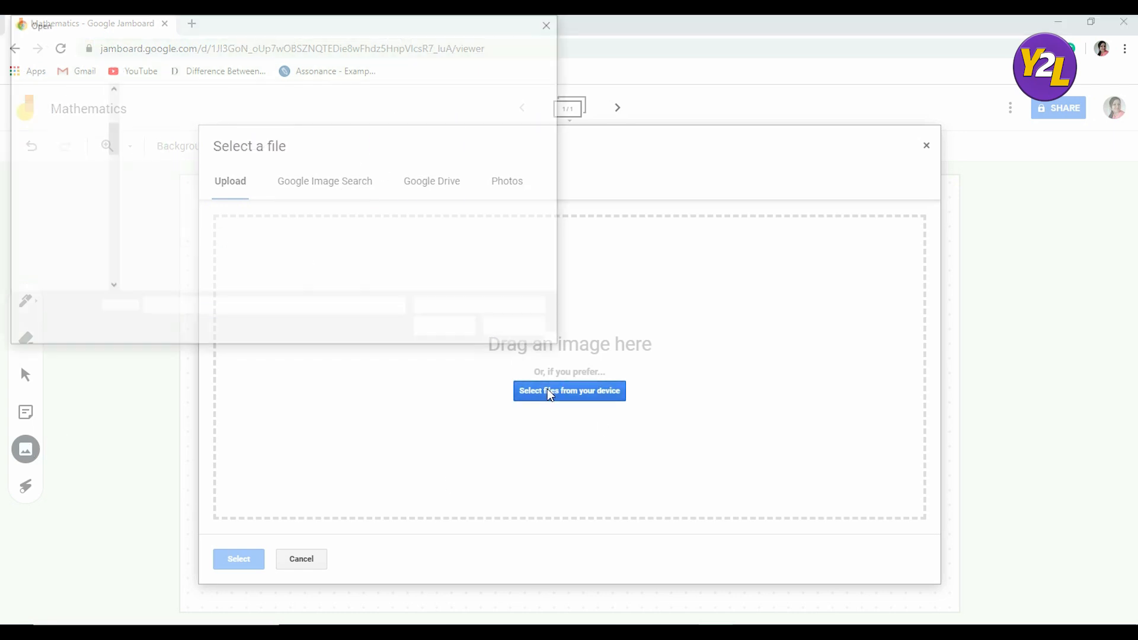
pyautogui.click(253, 122)
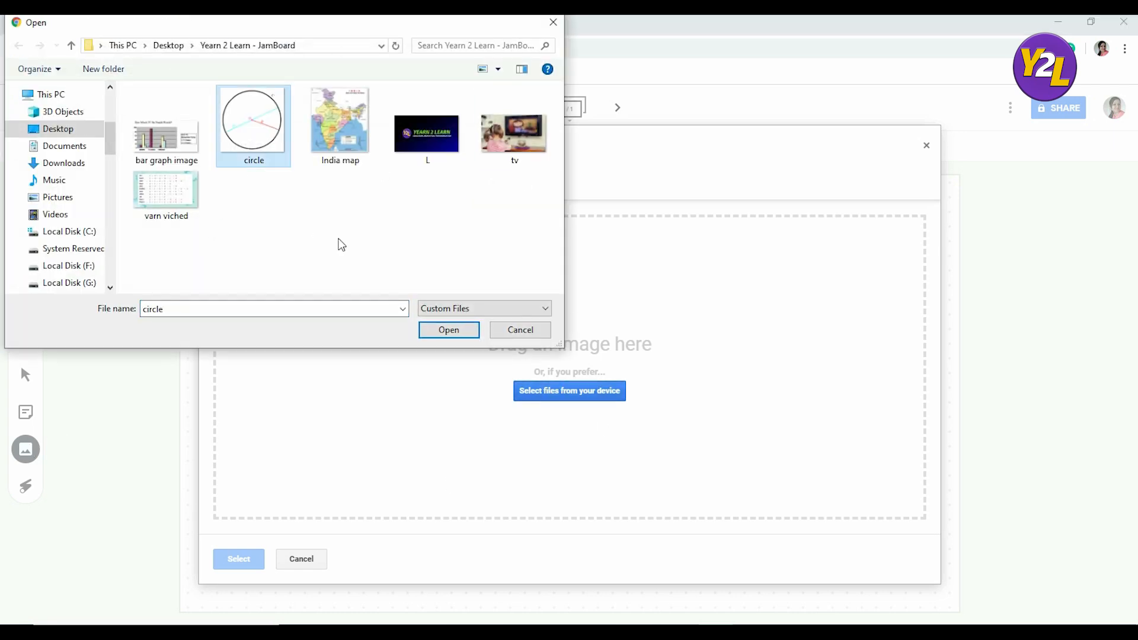
pyautogui.click(462, 336)
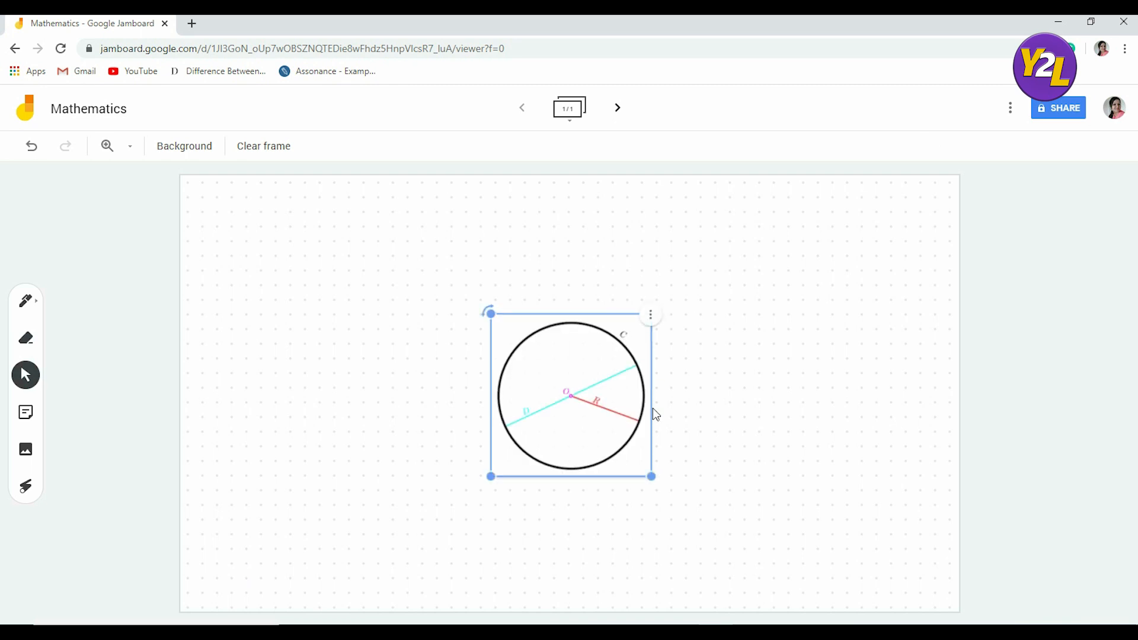
# Enlarge the circle image to about one and a half times its size, keep it upright and deselect it.
pyautogui.click(649, 476)
pyautogui.moveTo(650, 476); pyautogui.dragTo(733, 559)
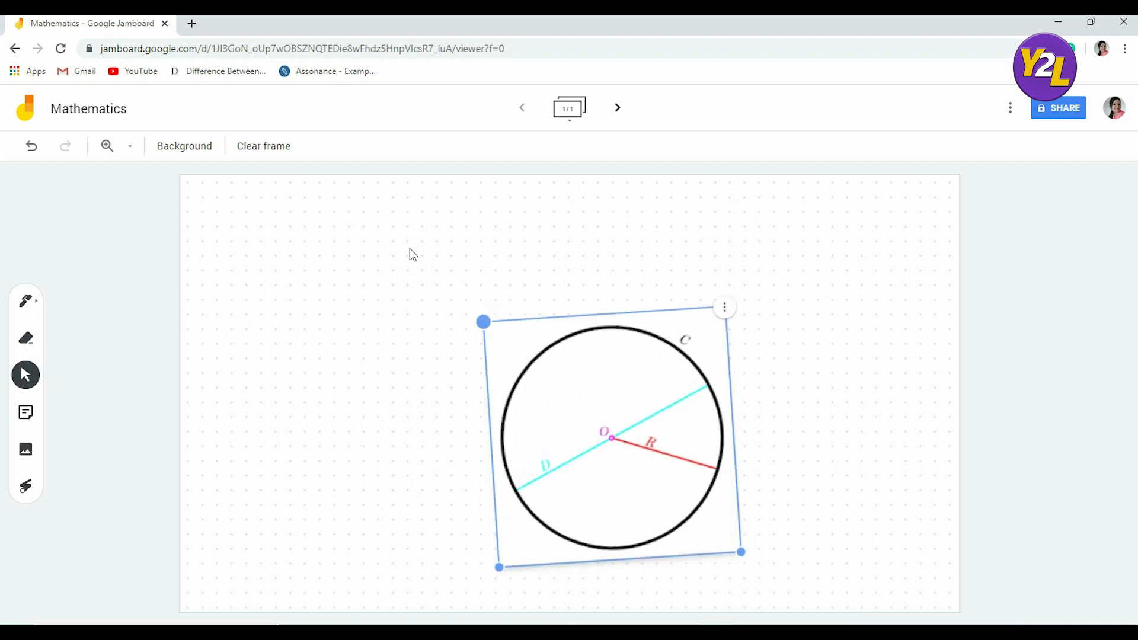
pyautogui.click(845, 360)
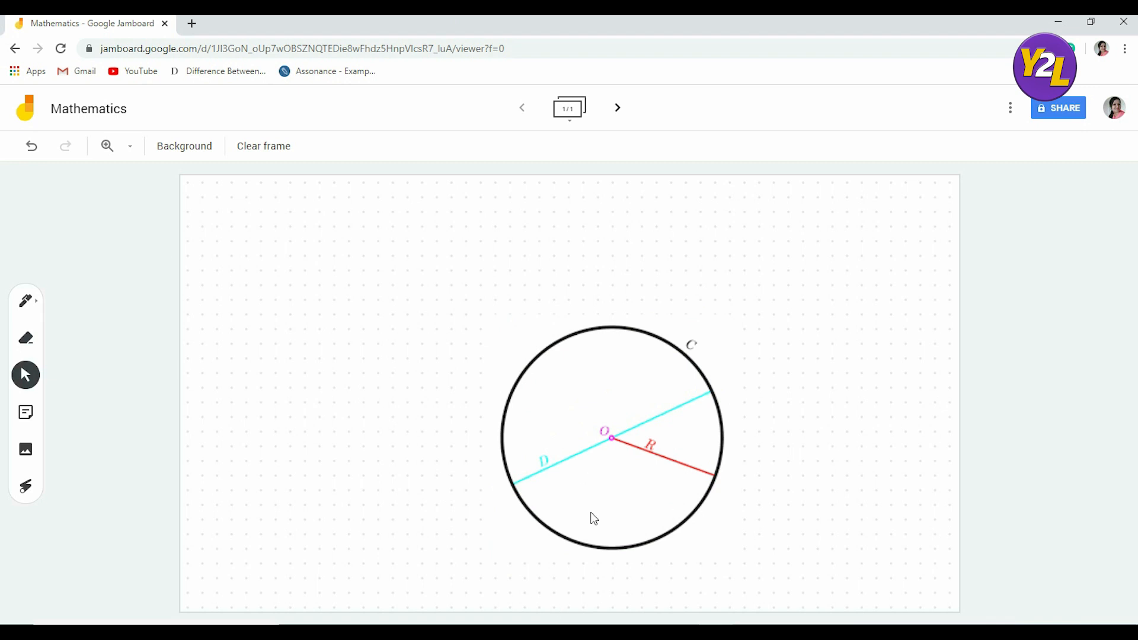
# Draw a freehand circle with a radius line beside the circle image, using the black marker.
pyautogui.click(23, 302)
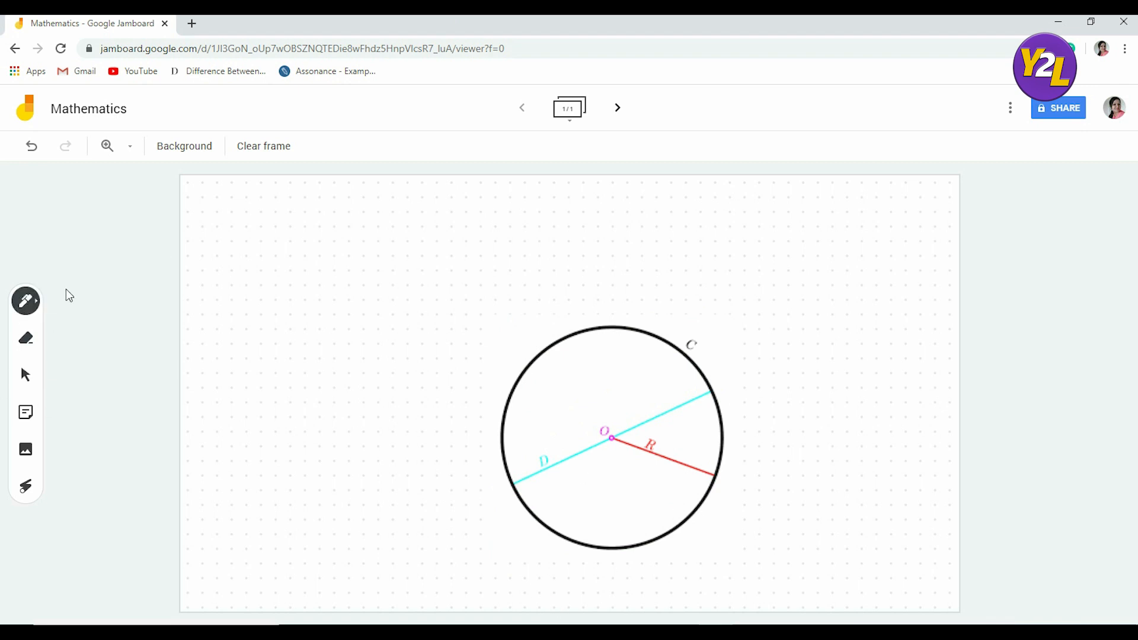
pyautogui.click(35, 303)
pyautogui.click(96, 302)
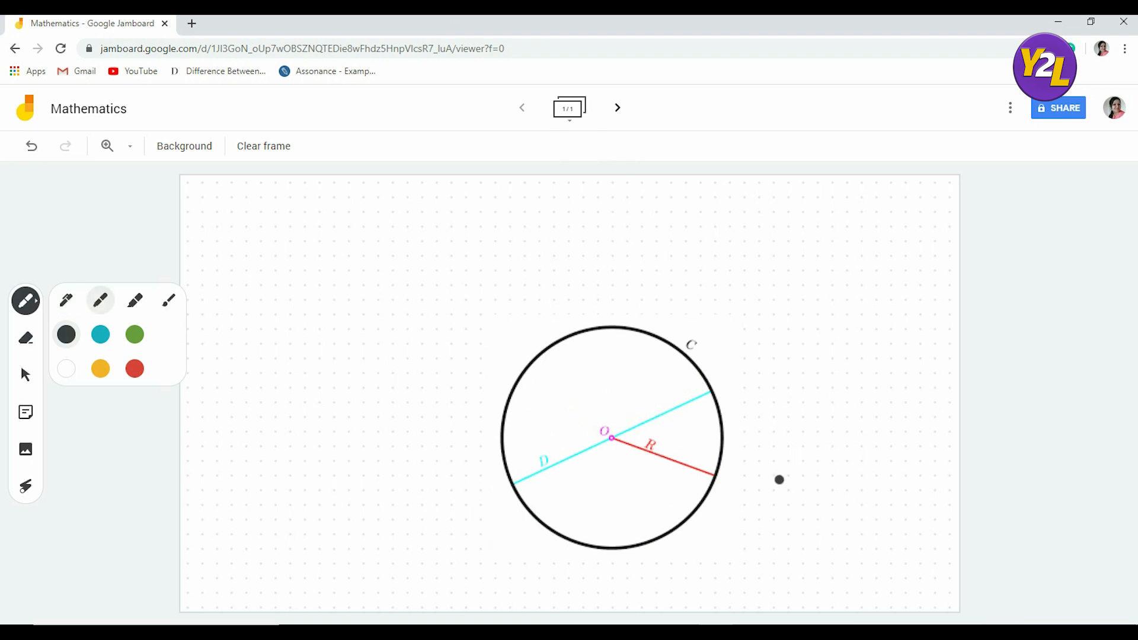
pyautogui.moveTo(345, 296)
pyautogui.mouseDown()
pyautogui.moveTo(259, 381)
pyautogui.moveTo(365, 447)
pyautogui.moveTo(415, 336)
pyautogui.moveTo(321, 295)
pyautogui.mouseUp()
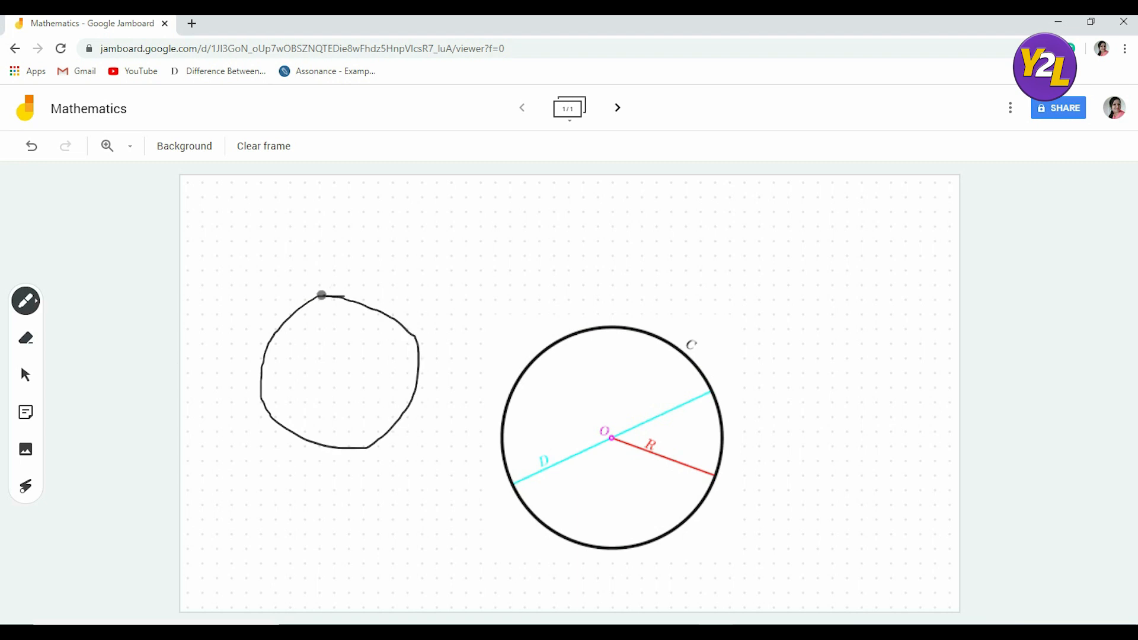
pyautogui.click(334, 368)
pyautogui.moveTo(335, 369); pyautogui.dragTo(398, 421)
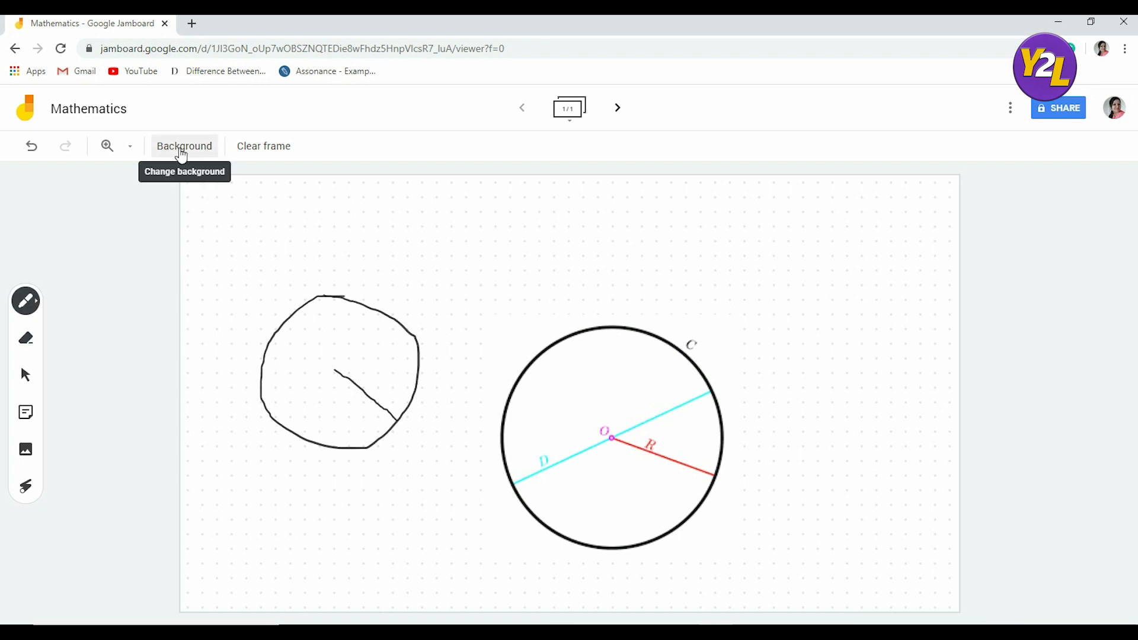
# Add a second frame and handwrite the expression x² + 2x + 3 on it with the black marker.
pyautogui.click(617, 108)
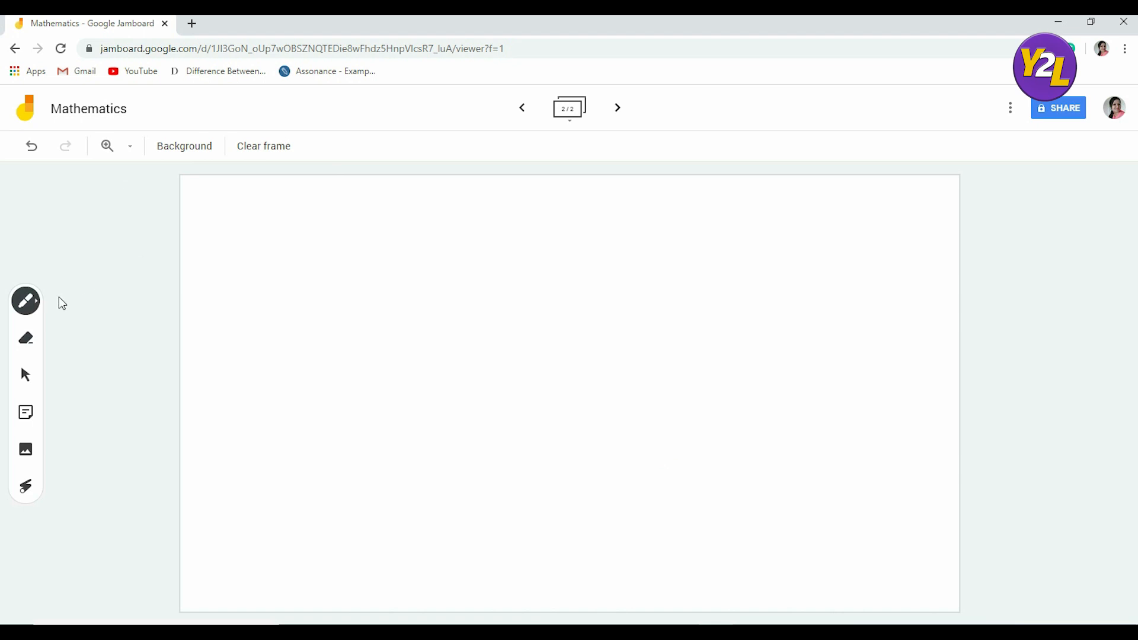
pyautogui.click(36, 308)
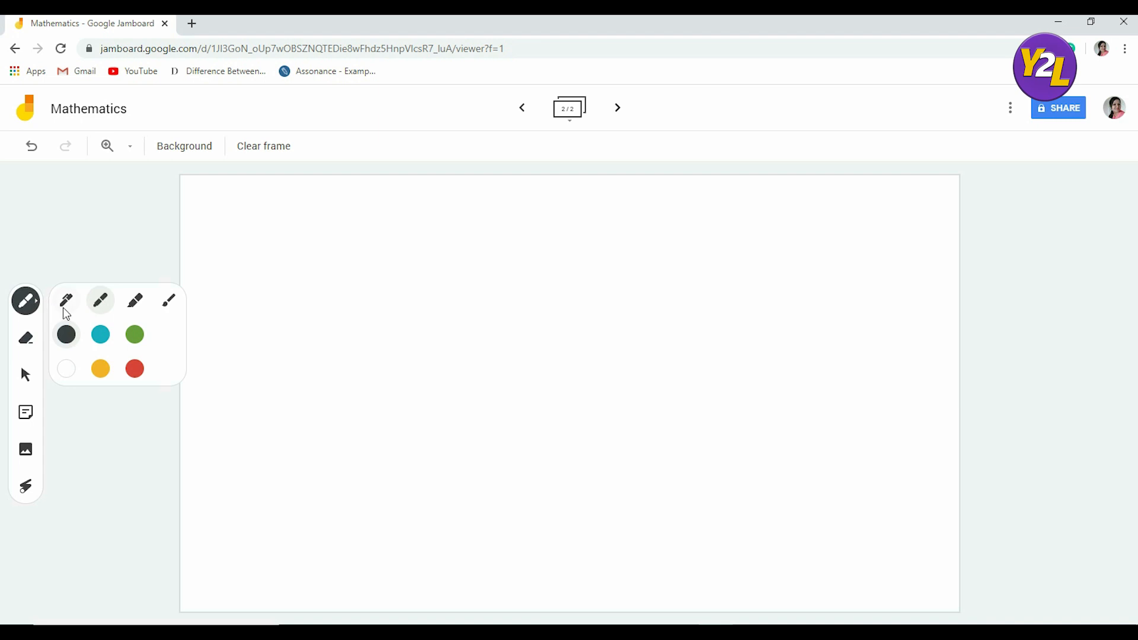
pyautogui.moveTo(254, 267)
pyautogui.mouseDown()
pyautogui.moveTo(261, 300)
pyautogui.moveTo(297, 268)
pyautogui.moveTo(305, 313)
pyautogui.mouseUp()
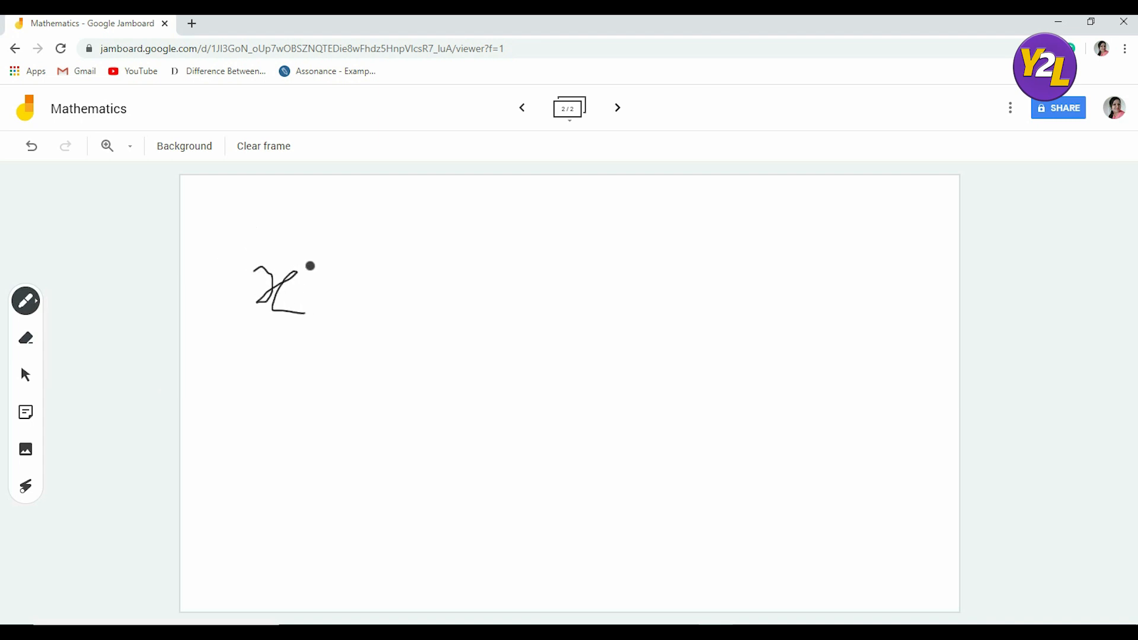
pyautogui.moveTo(289, 227)
pyautogui.mouseDown()
pyautogui.moveTo(312, 227)
pyautogui.moveTo(295, 254)
pyautogui.moveTo(334, 256)
pyautogui.mouseUp()
pyautogui.moveTo(338, 294)
pyautogui.mouseDown()
pyautogui.moveTo(389, 294)
pyautogui.moveTo(368, 307)
pyautogui.mouseUp()
pyautogui.moveTo(426, 258)
pyautogui.mouseDown()
pyautogui.moveTo(434, 310)
pyautogui.moveTo(492, 306)
pyautogui.moveTo(516, 279)
pyautogui.moveTo(529, 306)
pyautogui.moveTo(611, 287)
pyautogui.moveTo(570, 306)
pyautogui.mouseUp()
pyautogui.click(570, 273)
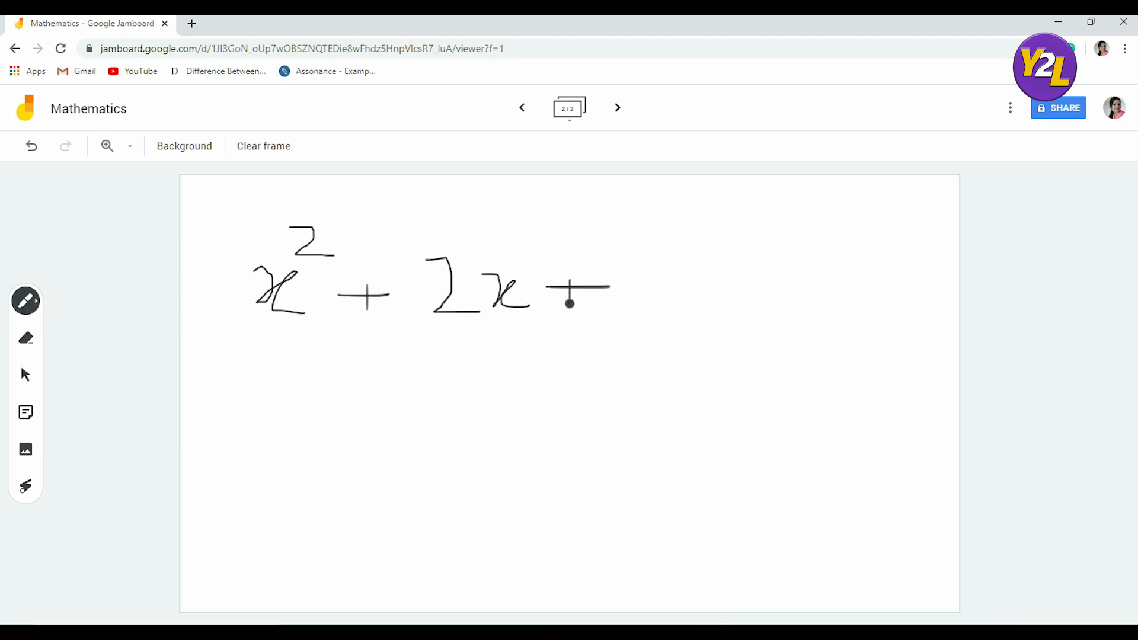
pyautogui.moveTo(623, 228)
pyautogui.mouseDown()
pyautogui.moveTo(628, 270)
pyautogui.moveTo(668, 291)
pyautogui.moveTo(616, 293)
pyautogui.mouseUp()
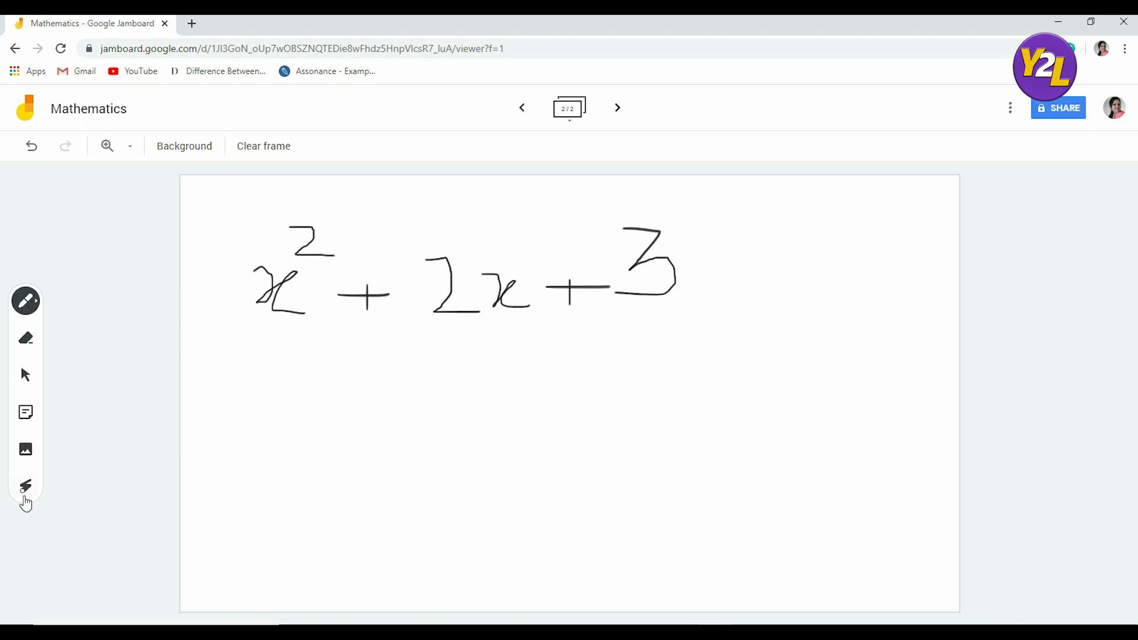
# Point out the x² and 2x terms of the handwritten expression by underlining them with the laser.
pyautogui.click(26, 486)
pyautogui.moveTo(259, 327); pyautogui.dragTo(312, 330)
pyautogui.moveTo(474, 323); pyautogui.dragTo(534, 325)
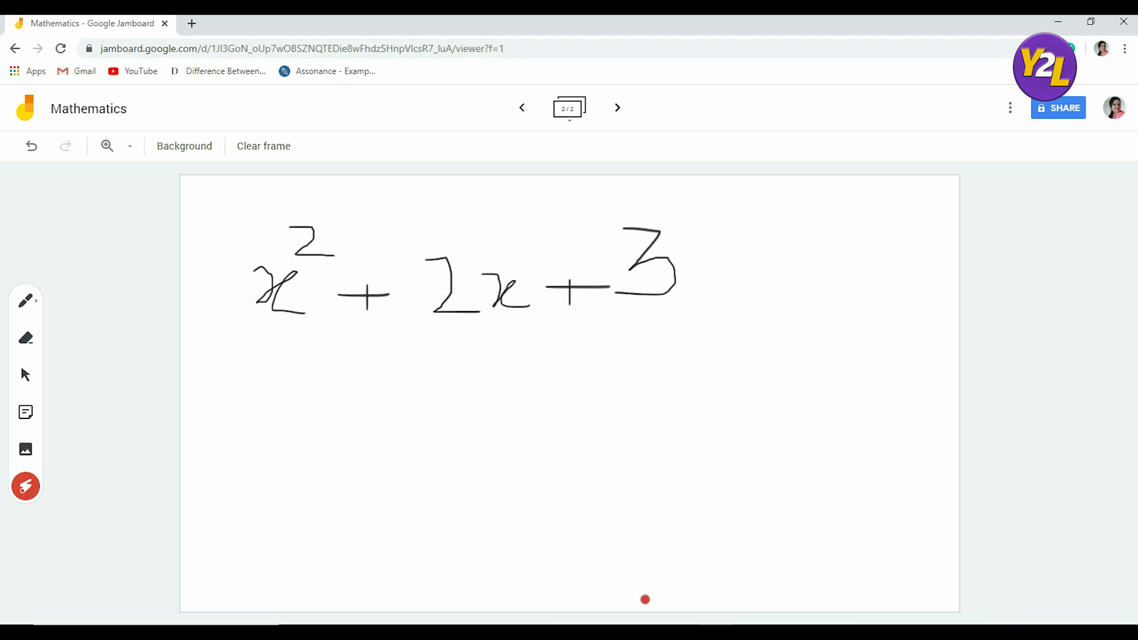
# Switch to the quad eq document in Word and snip the whole worked solution of x² + 5x + 6 = 0.
pyautogui.moveTo(645, 632)
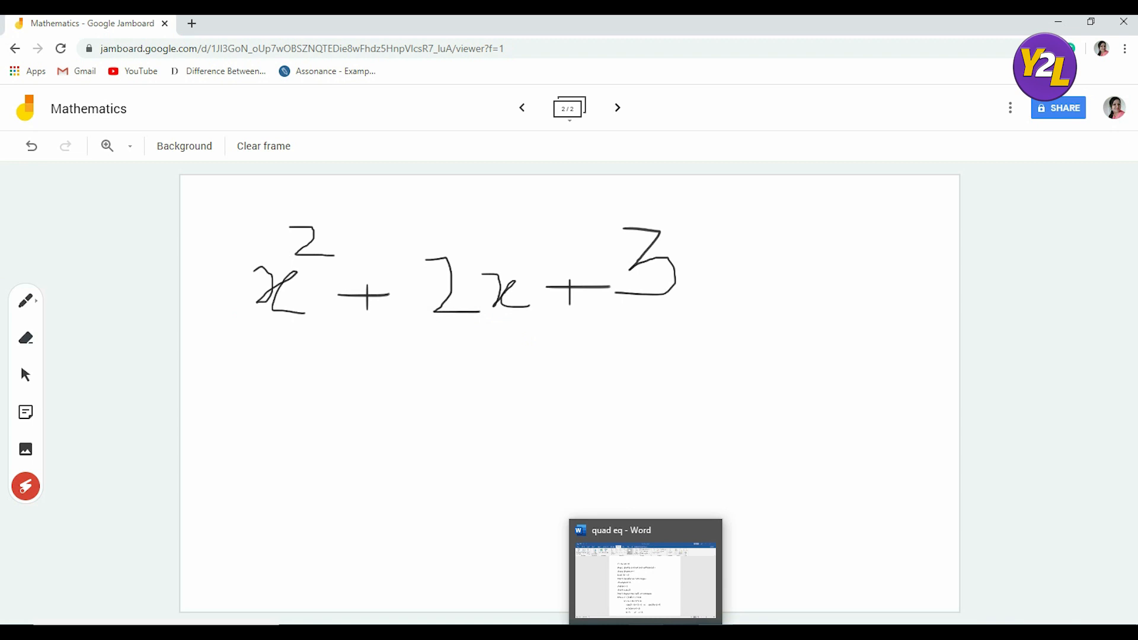
pyautogui.click(645, 632)
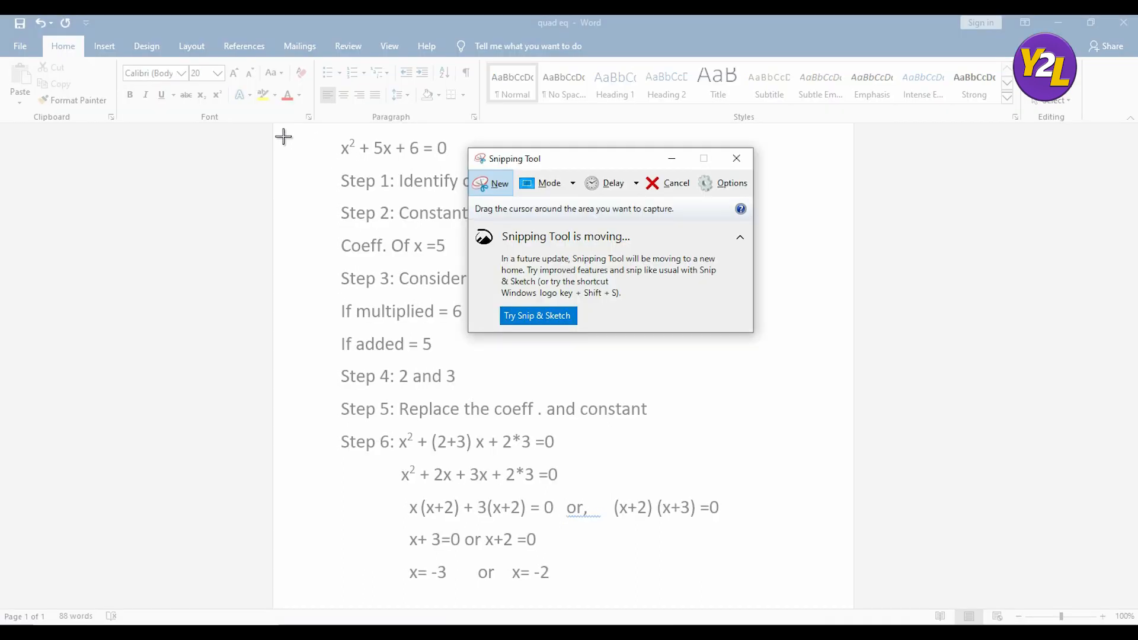
pyautogui.moveTo(283, 137); pyautogui.dragTo(787, 598)
# Save the snip as a PNG named Quad1 in the desktop's Yearn 2 Learn - JamBoard folder and close the Snipping Tool.
pyautogui.click(227, 41)
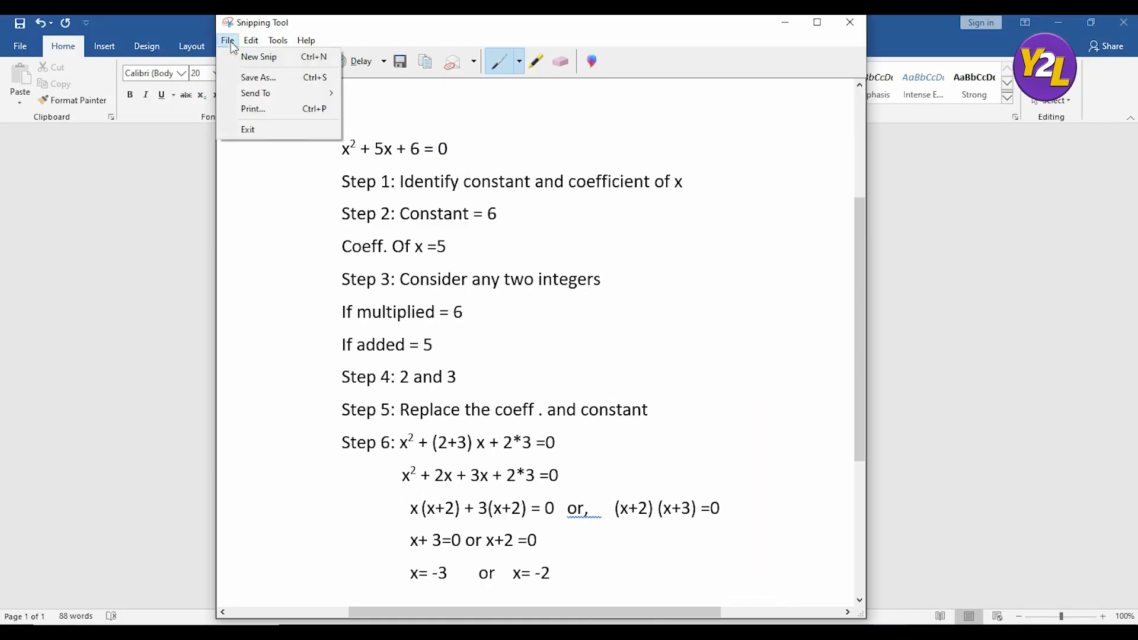
pyautogui.click(243, 83)
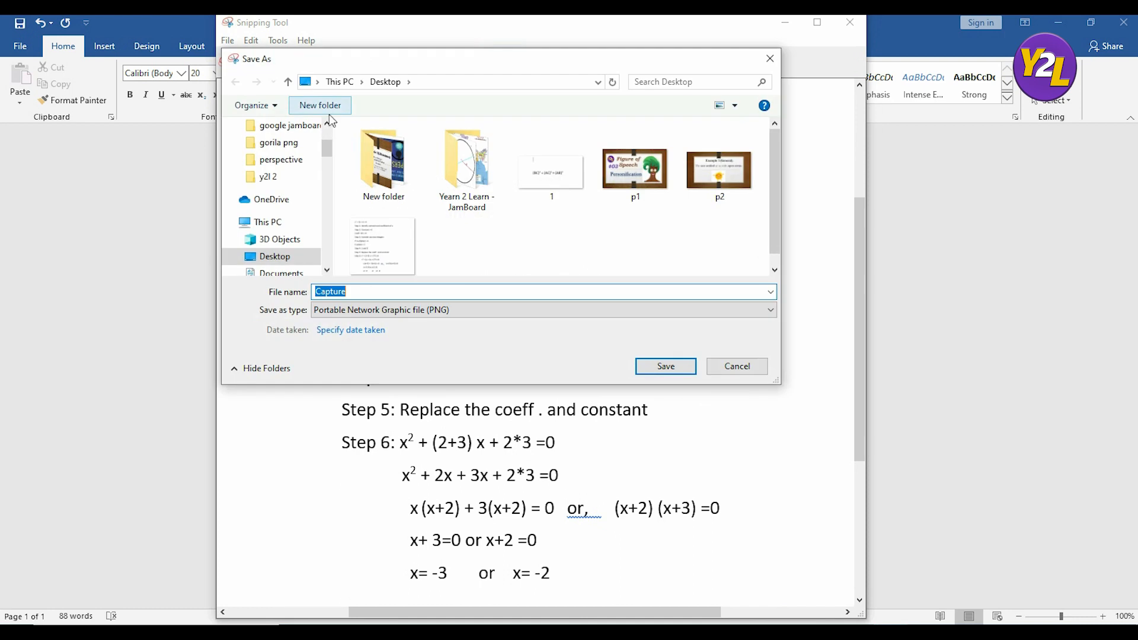
pyautogui.doubleClick(501, 188)
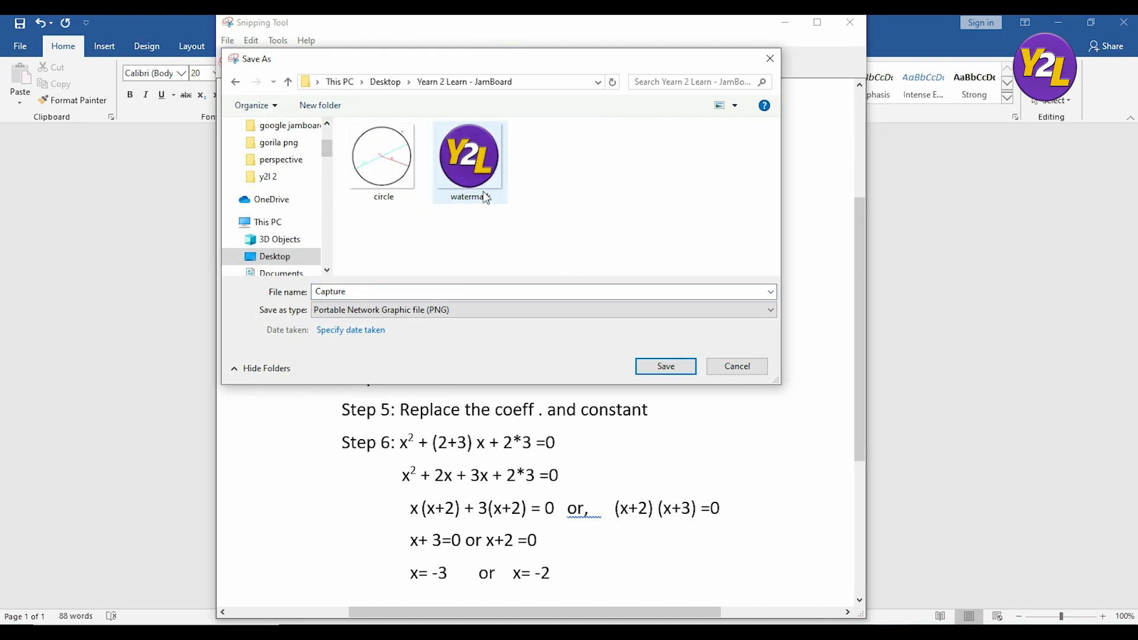
pyautogui.doubleClick(405, 291)
pyautogui.write('Quad1')
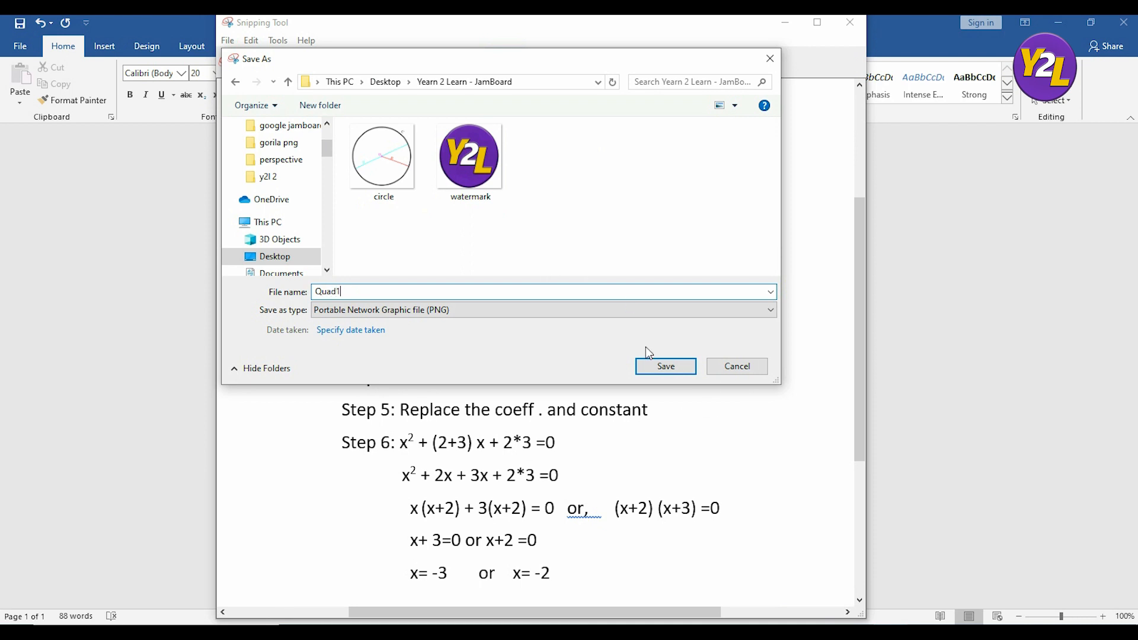
pyautogui.click(659, 364)
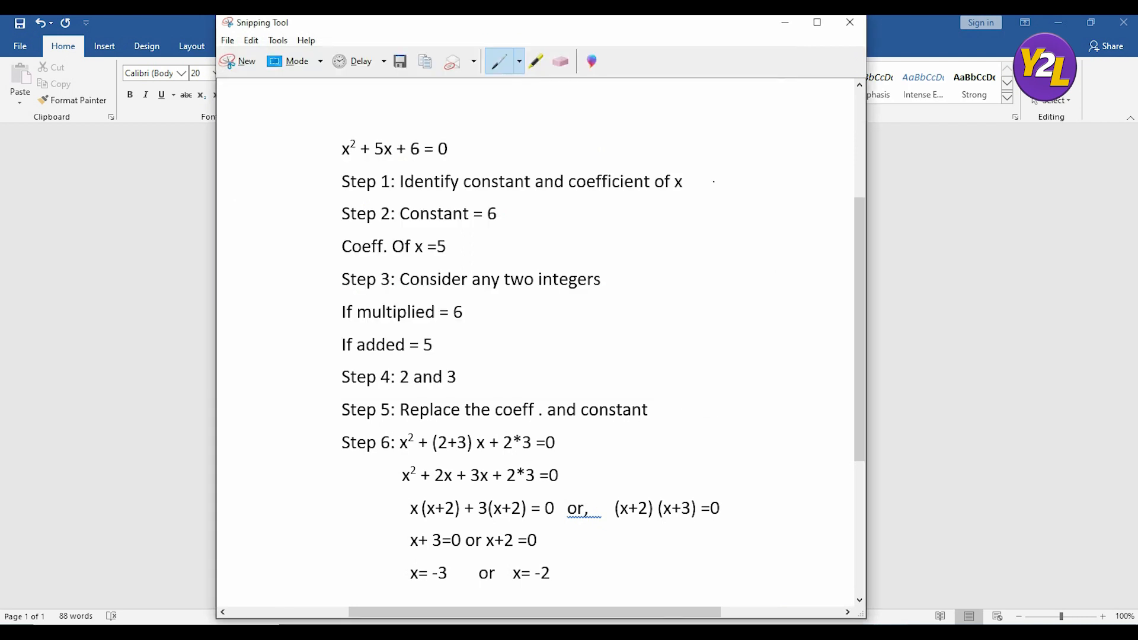
pyautogui.click(850, 23)
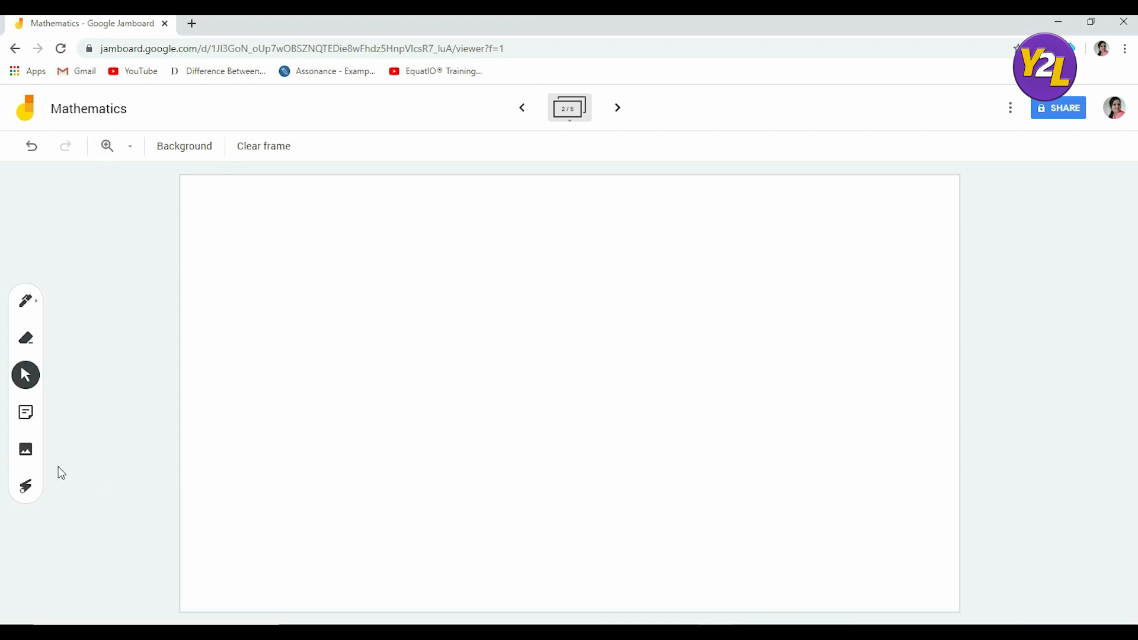
# Insert the Quad1 image from the desktop's Yearn 2 Learn - JamBoard folder into the blank second frame of the Mathematics jam.
pyautogui.click(26, 450)
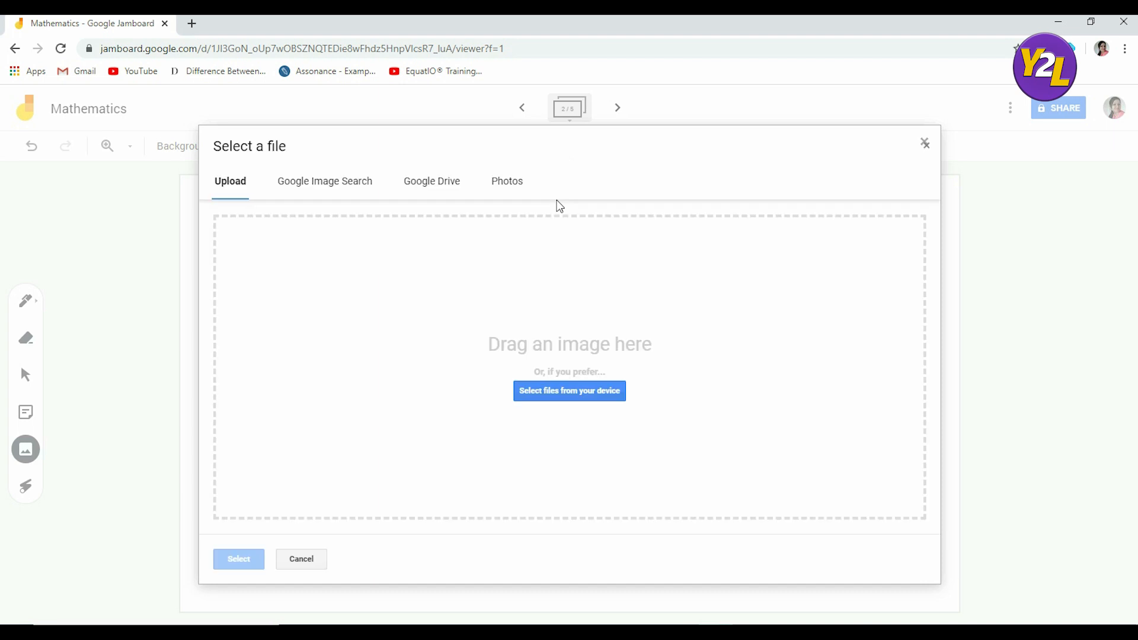
pyautogui.click(577, 396)
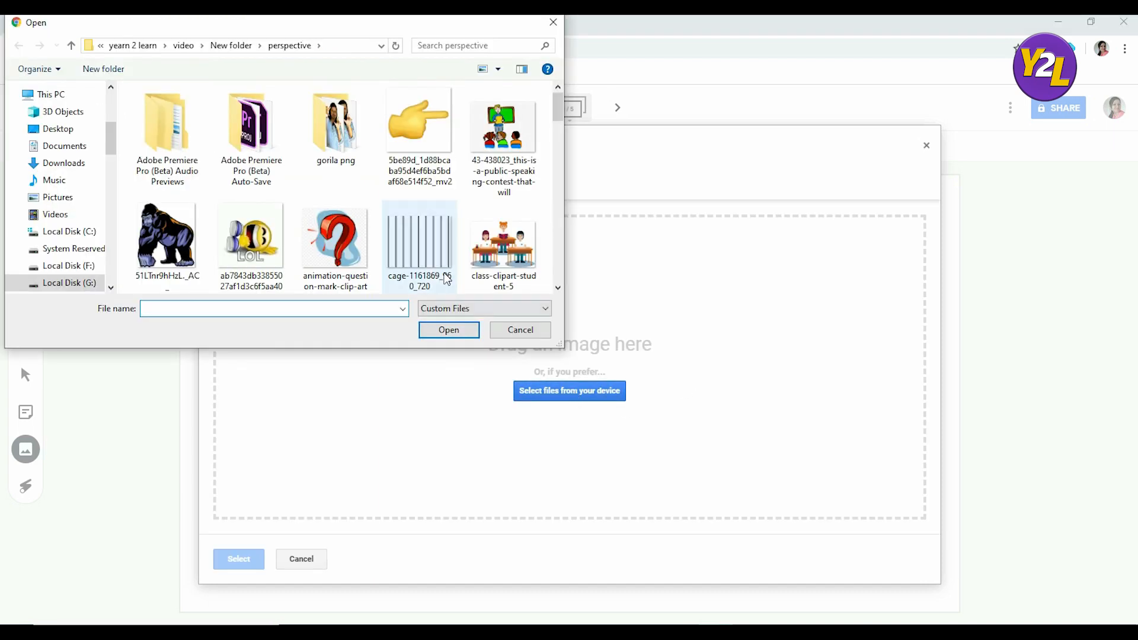
pyautogui.click(50, 129)
pyautogui.doubleClick(249, 132)
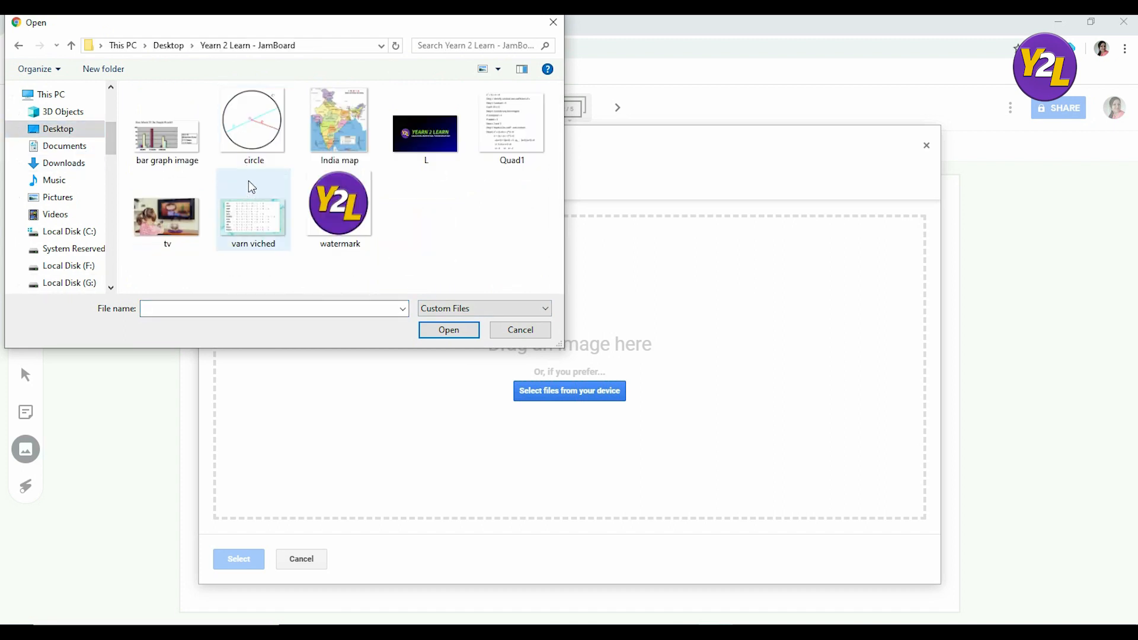
pyautogui.click(509, 141)
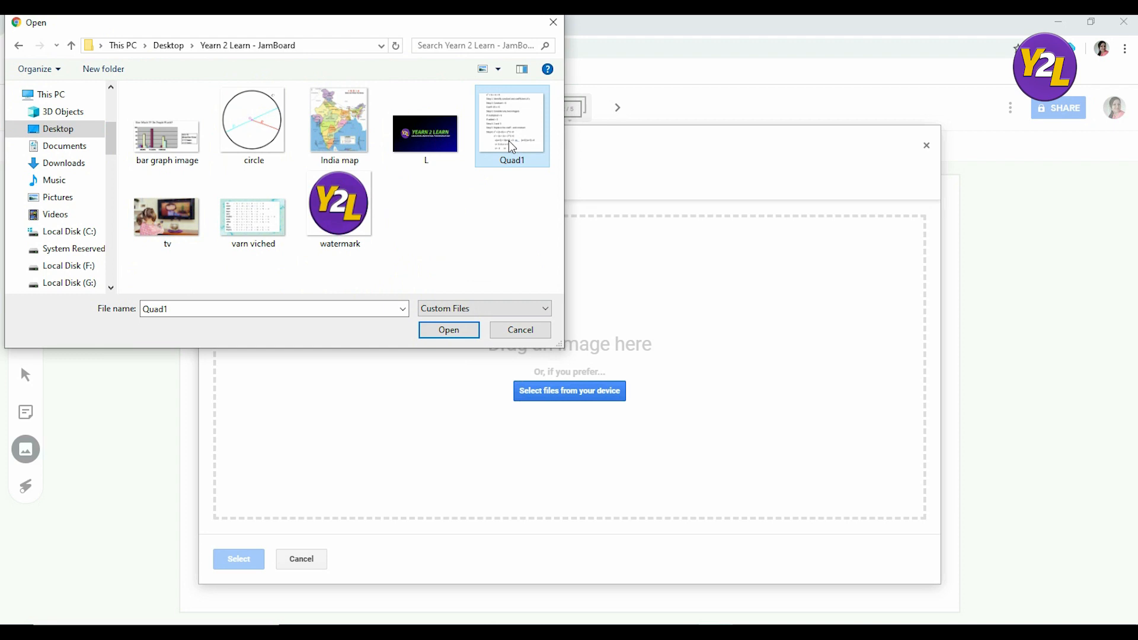
pyautogui.click(449, 332)
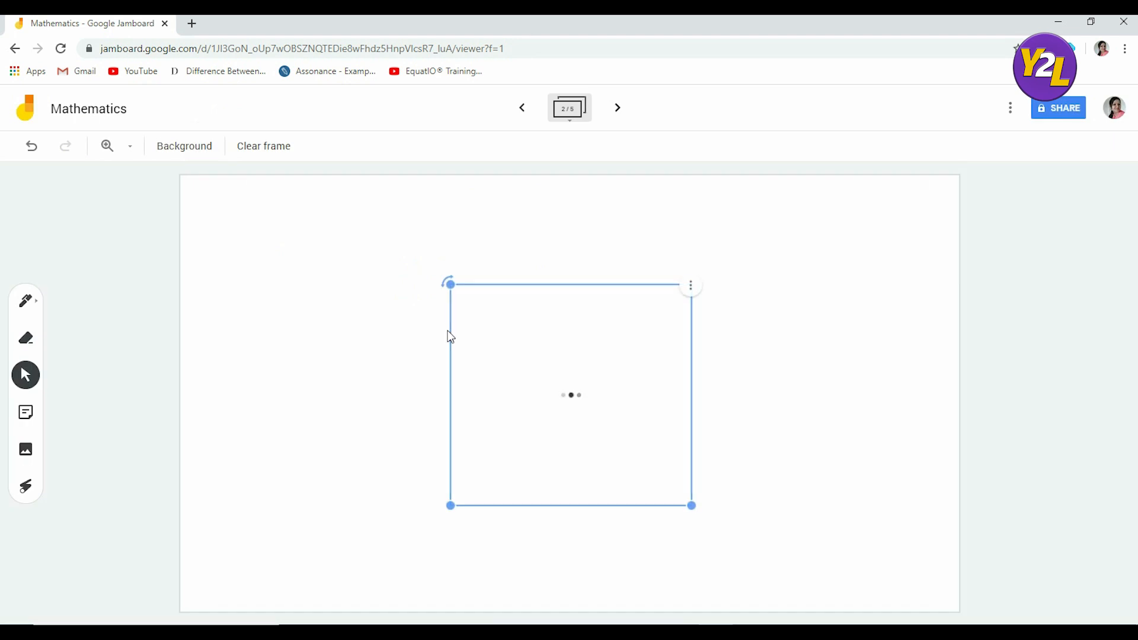
pyautogui.click(452, 324)
pyautogui.click(711, 547)
pyautogui.click(665, 493)
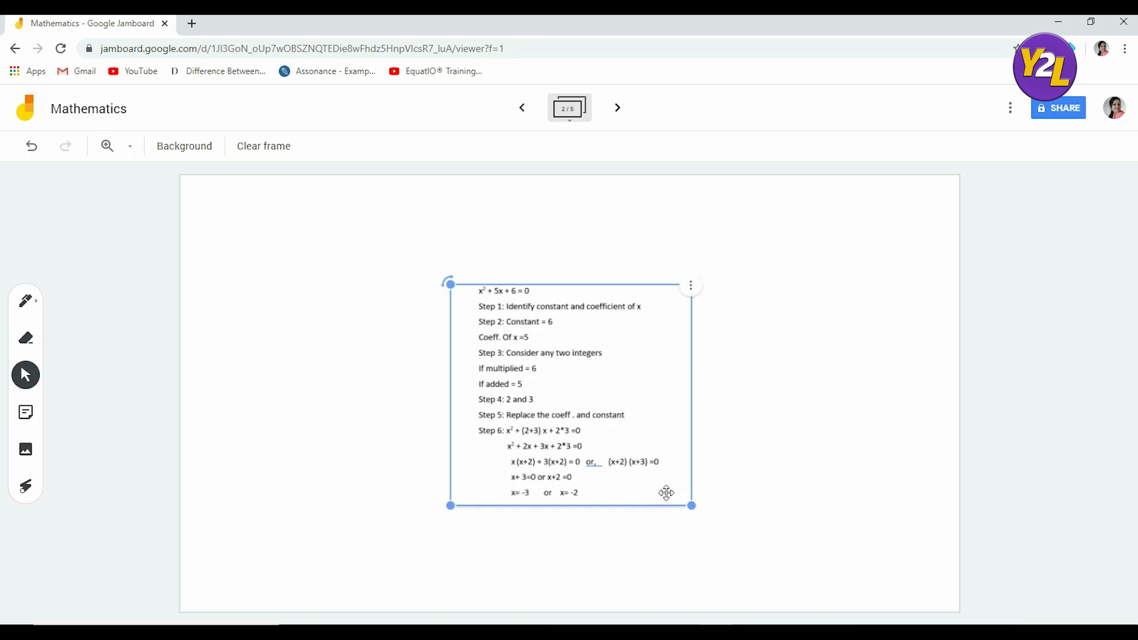
# Enlarge the worked-solution image until it nearly fills the frame's height, and position it fully inside the frame, right of centre.
pyautogui.moveTo(691, 508); pyautogui.dragTo(730, 586)
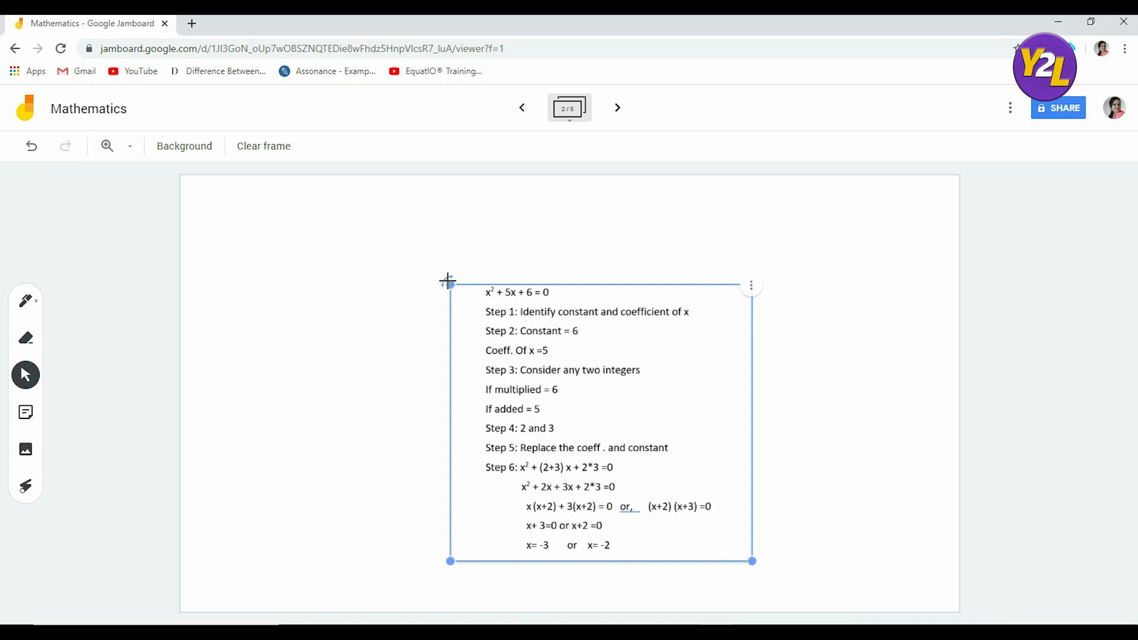
pyautogui.moveTo(450, 285)
pyautogui.mouseDown()
pyautogui.moveTo(463, 273)
pyautogui.moveTo(447, 274)
pyautogui.mouseUp()
pyautogui.moveTo(754, 562); pyautogui.dragTo(808, 610)
pyautogui.moveTo(644, 452); pyautogui.dragTo(642, 408)
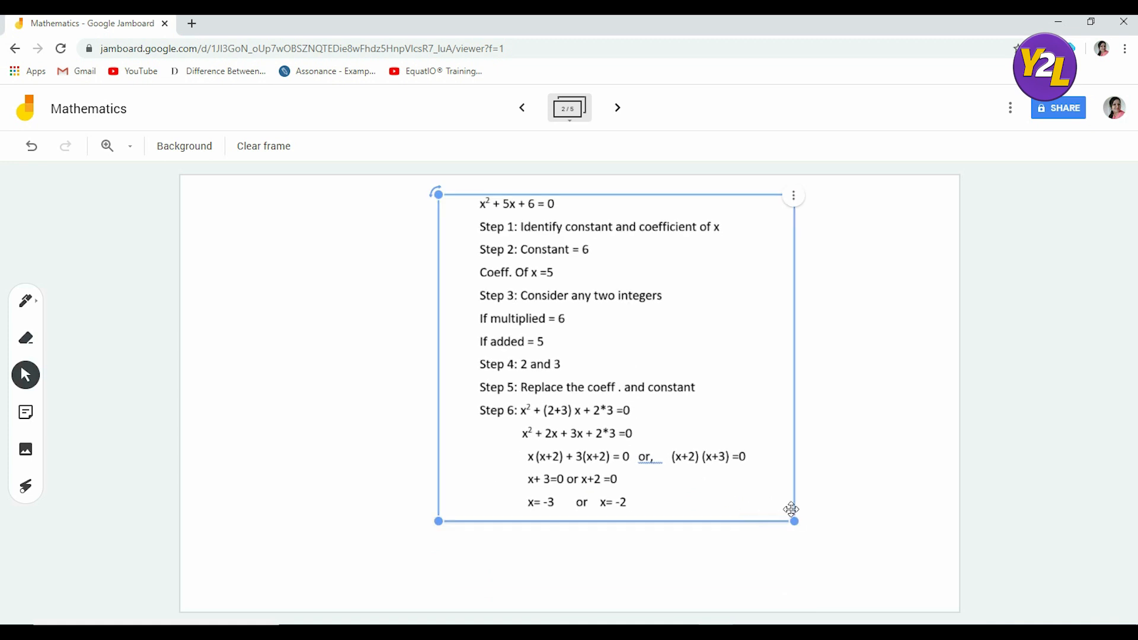
pyautogui.moveTo(795, 521); pyautogui.dragTo(838, 620)
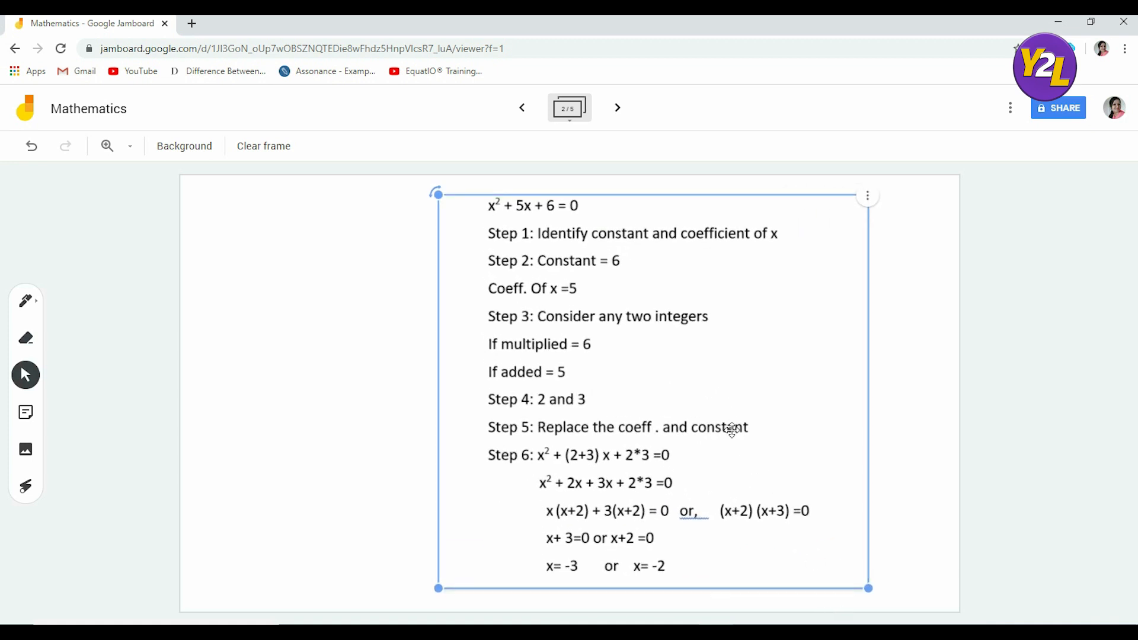
pyautogui.moveTo(732, 430); pyautogui.dragTo(729, 454)
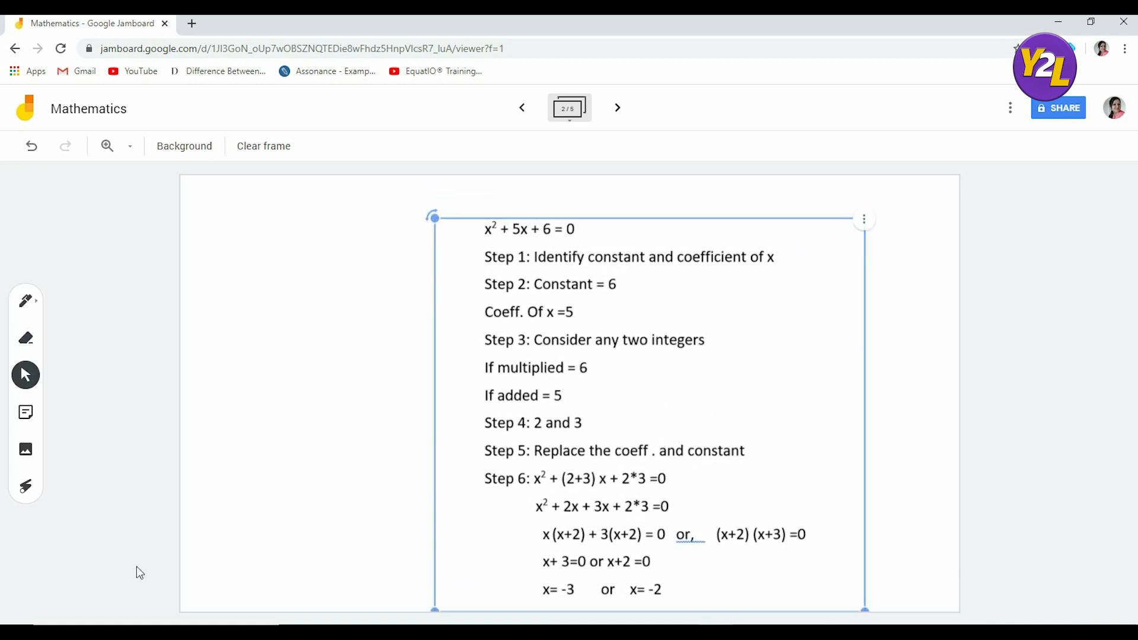
# Point out the equation, Step 1, the constant 6 and the coefficient of x with the laser on the worked solution.
pyautogui.click(30, 494)
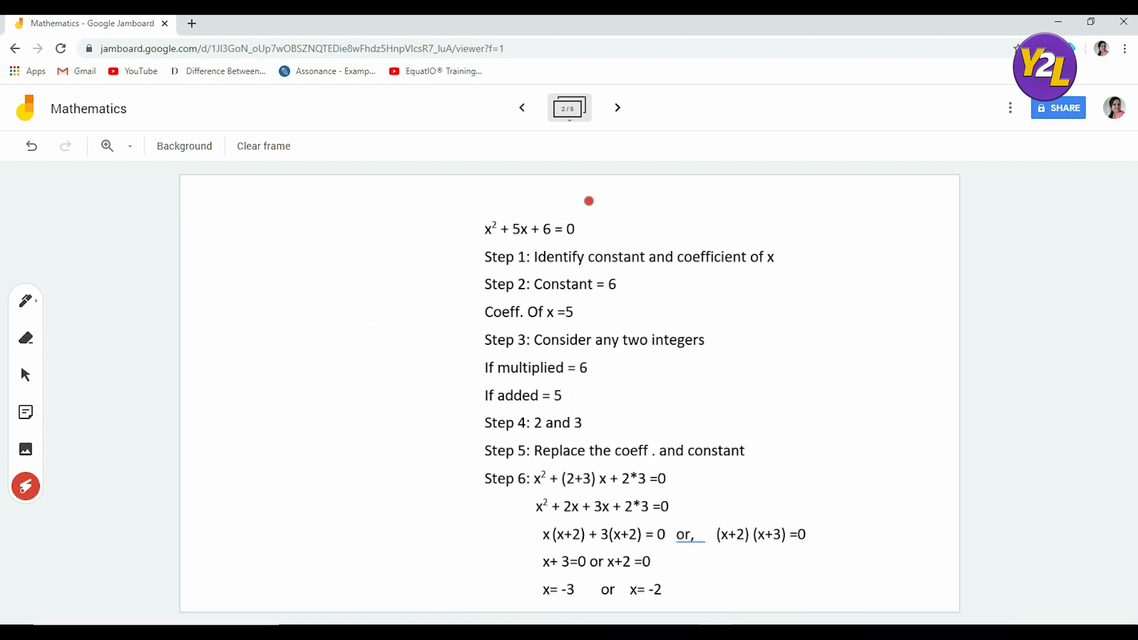
pyautogui.moveTo(489, 237); pyautogui.dragTo(572, 238)
pyautogui.moveTo(528, 271); pyautogui.dragTo(807, 282)
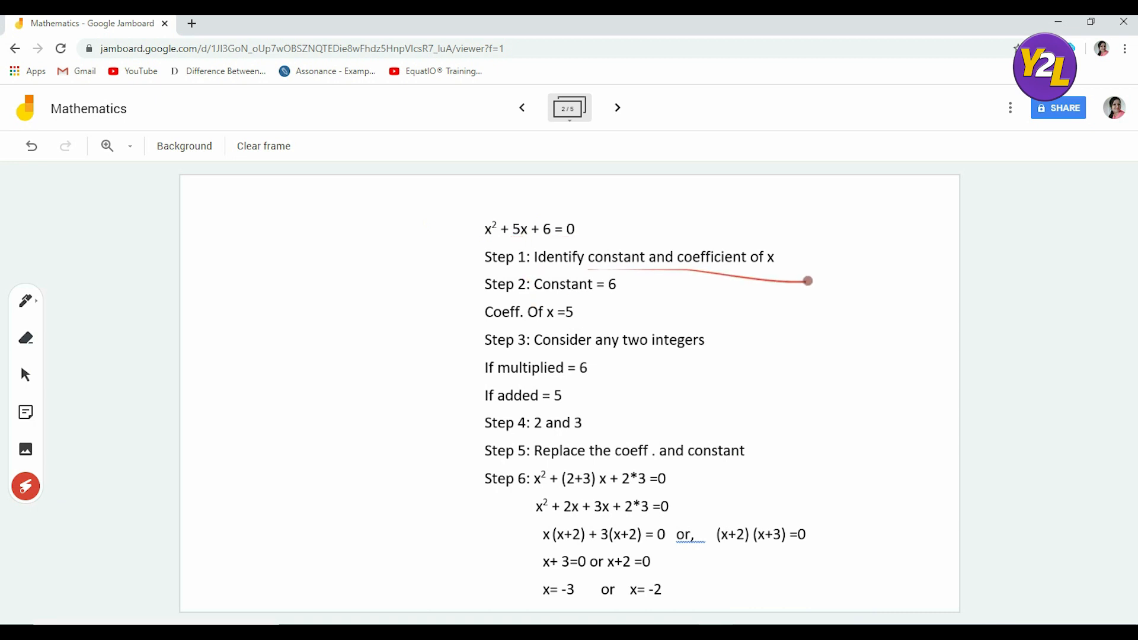
pyautogui.moveTo(588, 224)
pyautogui.mouseDown()
pyautogui.moveTo(526, 214)
pyautogui.moveTo(579, 252)
pyautogui.moveTo(613, 232)
pyautogui.mouseUp()
pyautogui.moveTo(541, 286); pyautogui.dragTo(643, 287)
pyautogui.moveTo(491, 319); pyautogui.dragTo(597, 319)
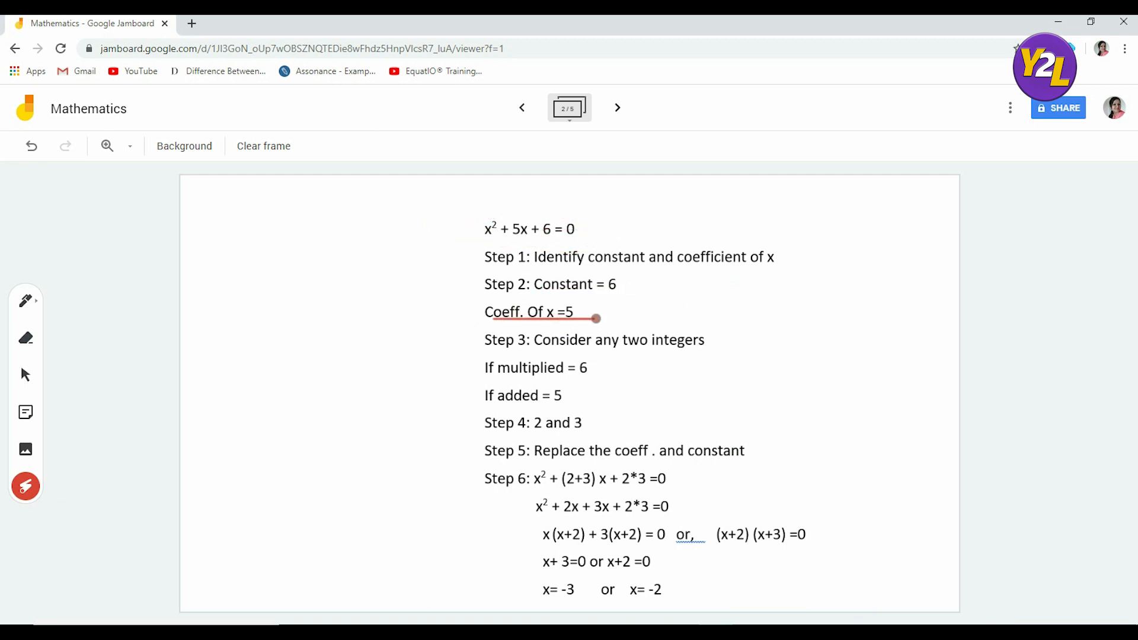
# Add a yellow sticky note reading "Hit and Trial Method" to the second frame.
pyautogui.click(27, 419)
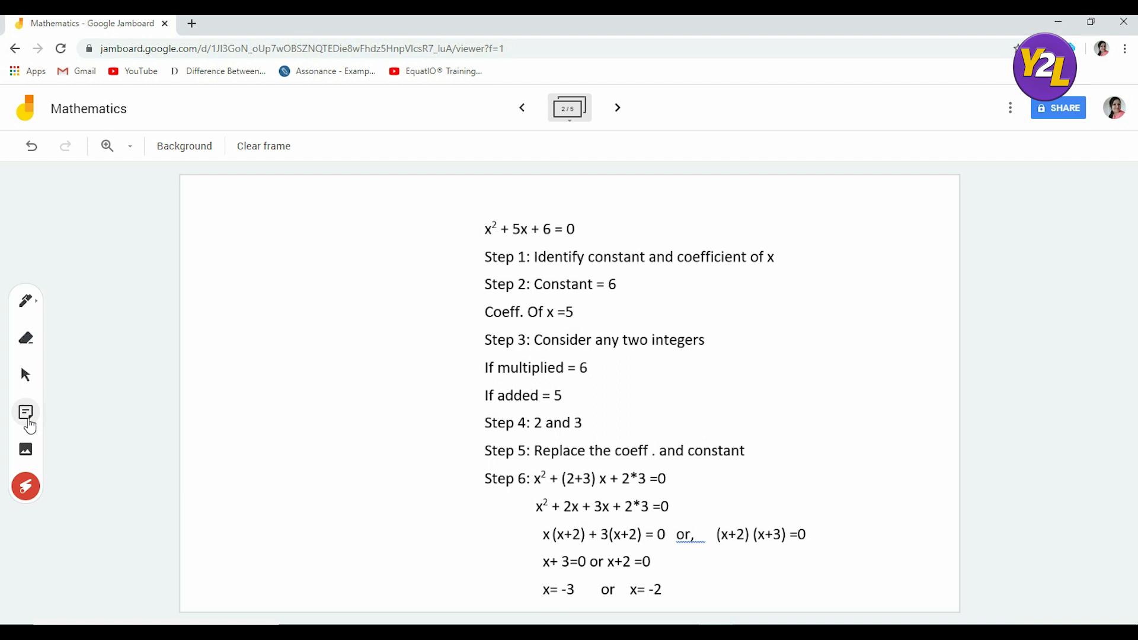
pyautogui.click(27, 419)
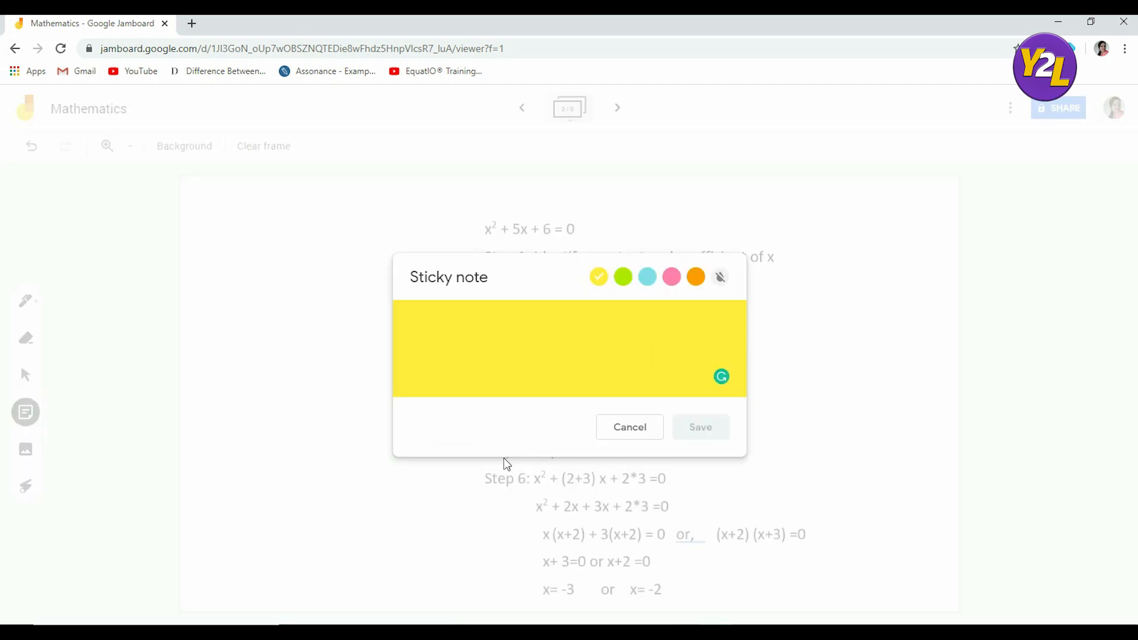
pyautogui.write('Hit and Trial Method')
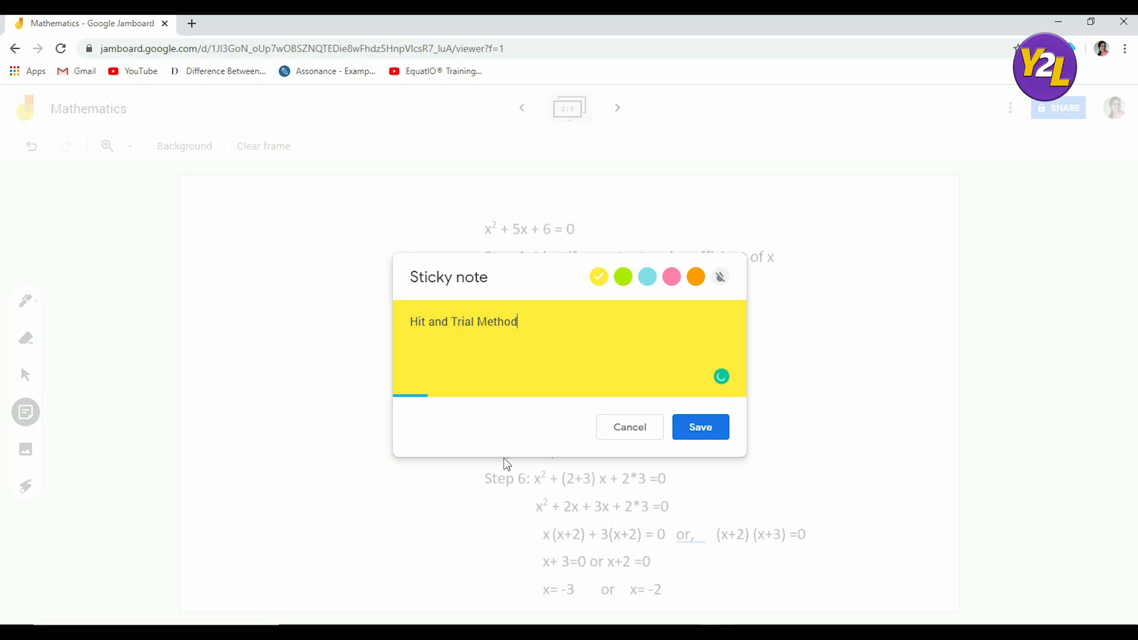
pyautogui.click(711, 430)
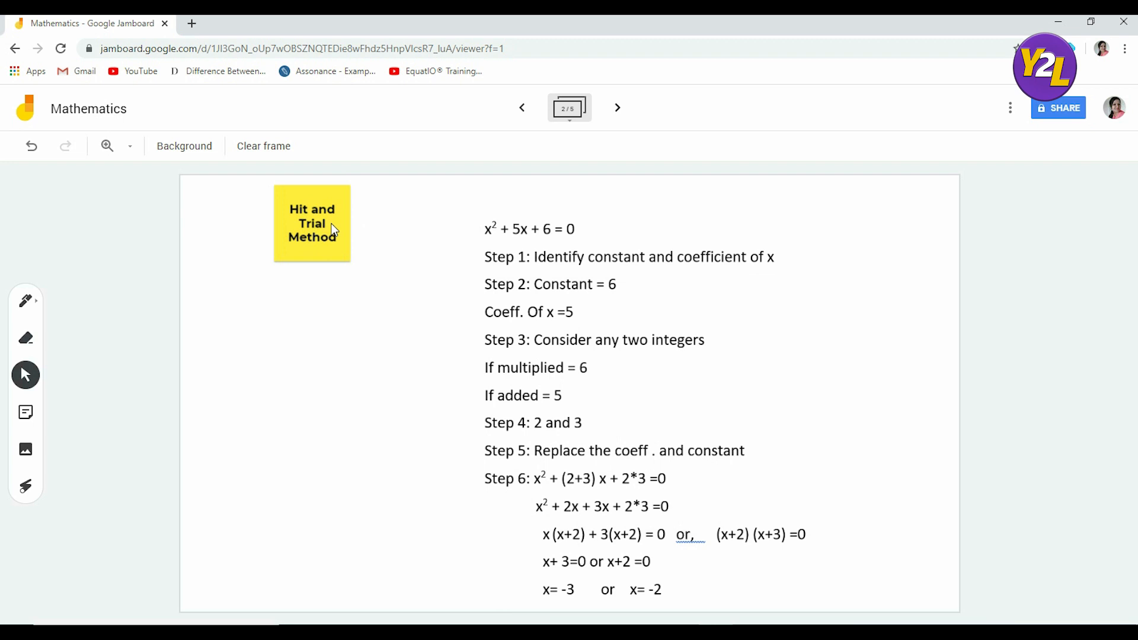
# Shrink the Hit and Trial Method note, place it just right of "Step 4: 2 and 3", and deselect it.
pyautogui.click(329, 225)
pyautogui.moveTo(352, 237); pyautogui.dragTo(607, 401)
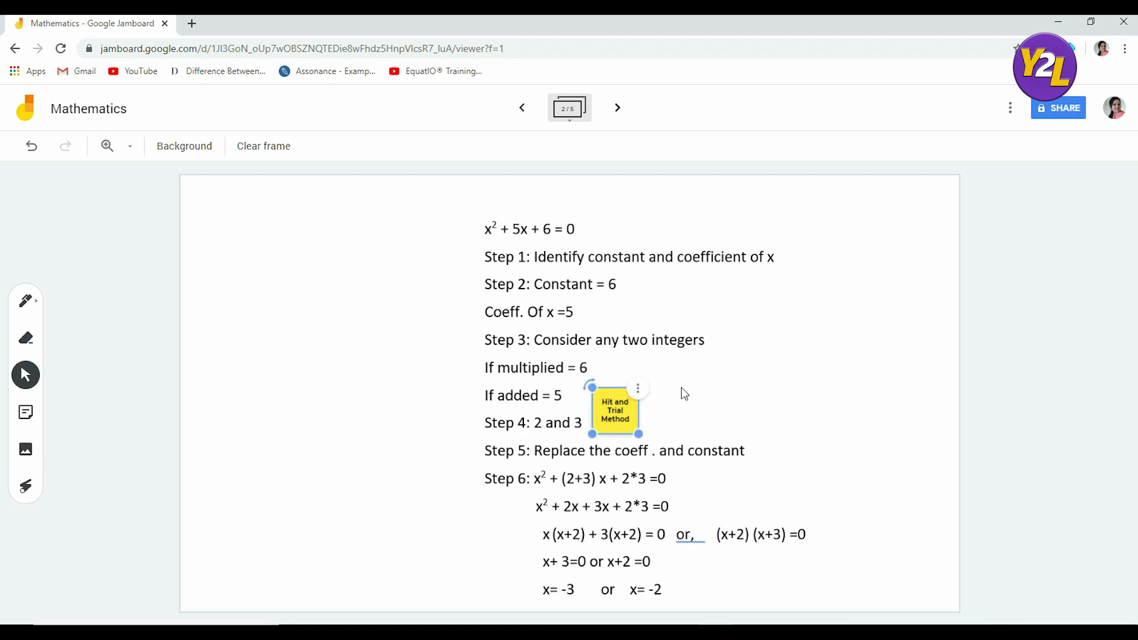
pyautogui.click(735, 393)
pyautogui.click(236, 409)
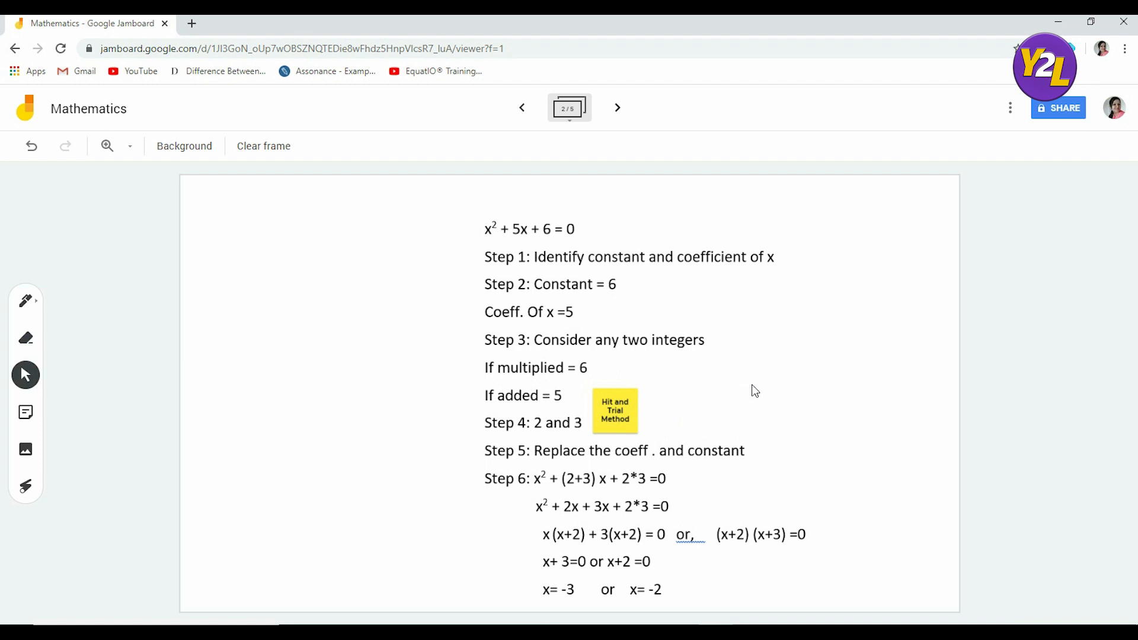
# Go to the blank third frame and give it the square grid background.
pyautogui.click(617, 107)
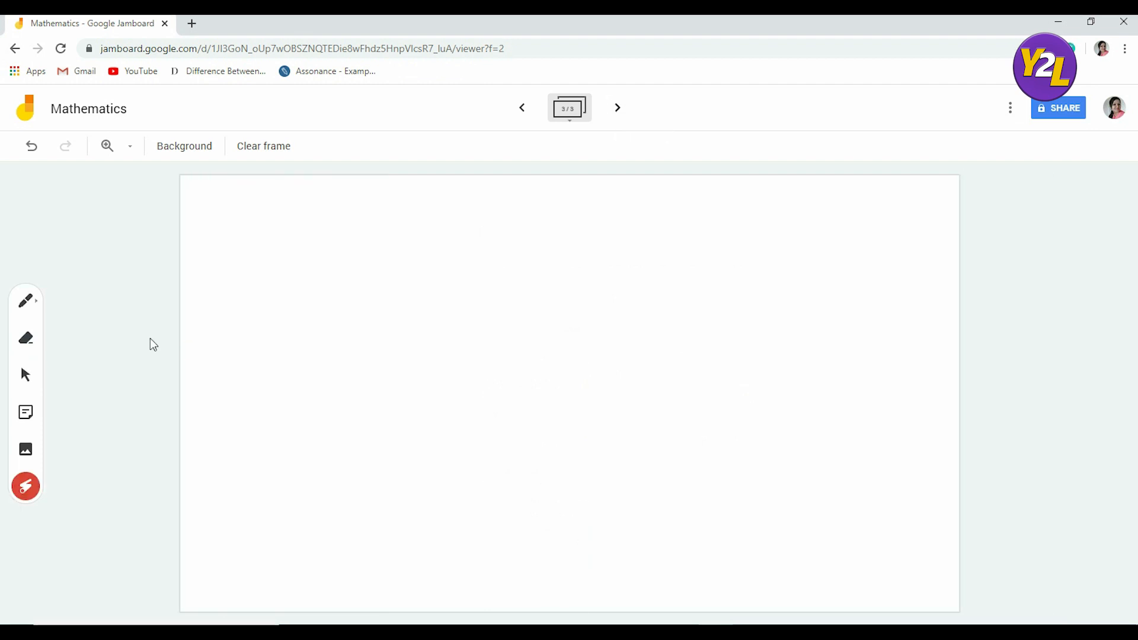
pyautogui.click(216, 147)
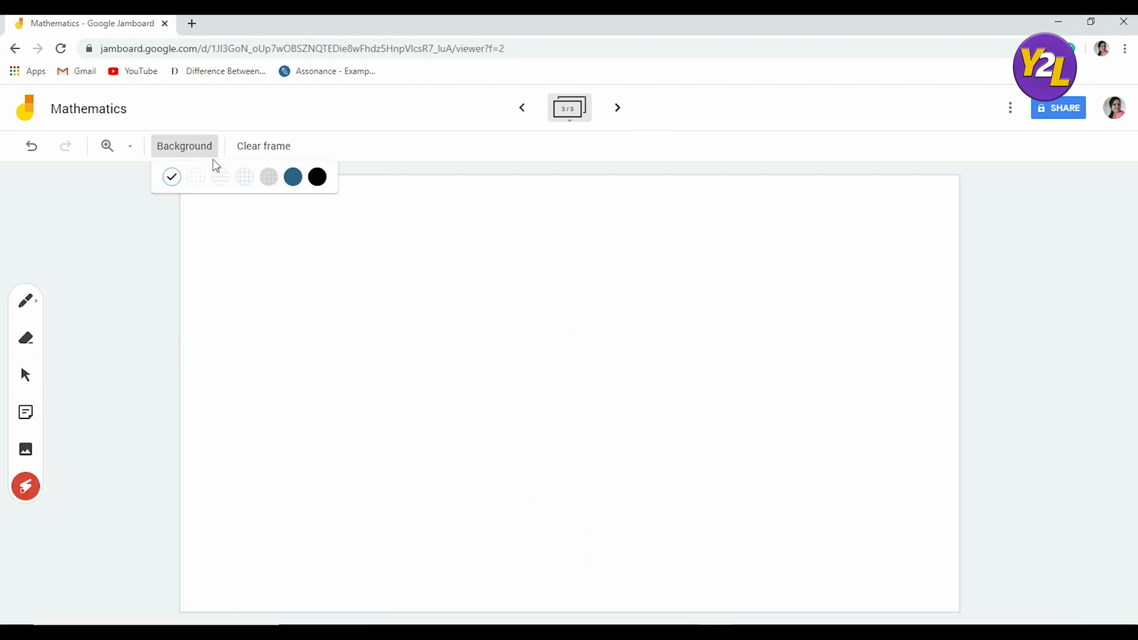
pyautogui.click(243, 185)
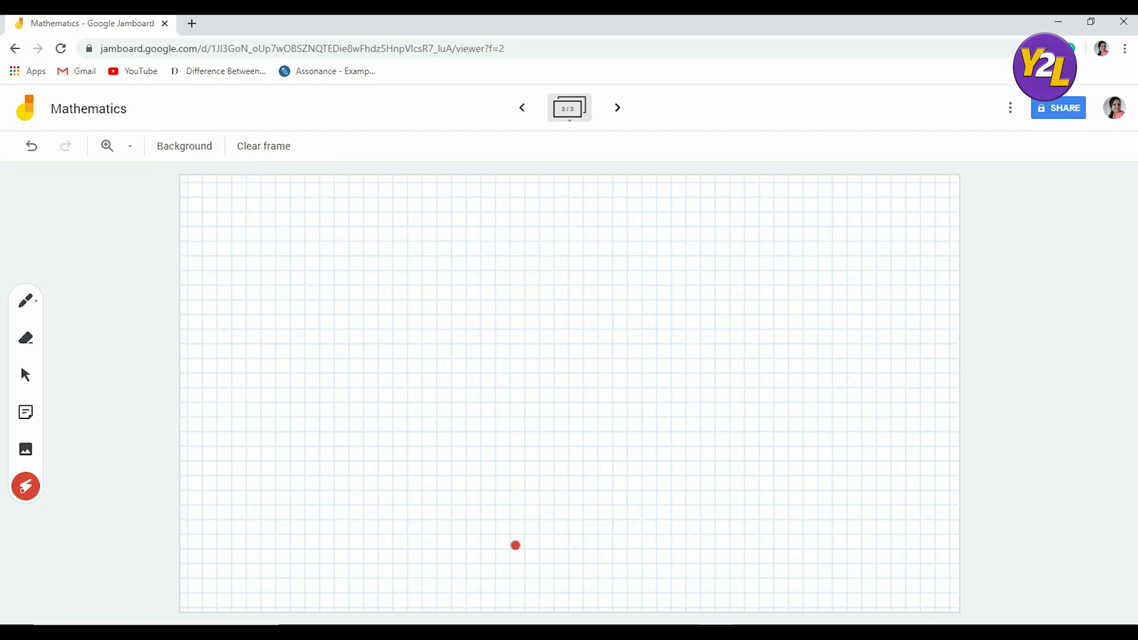
# Sketch a freehand triangle and a rounded shape beside it in black on the grid, and clear the frame.
pyautogui.click(20, 307)
pyautogui.click(22, 305)
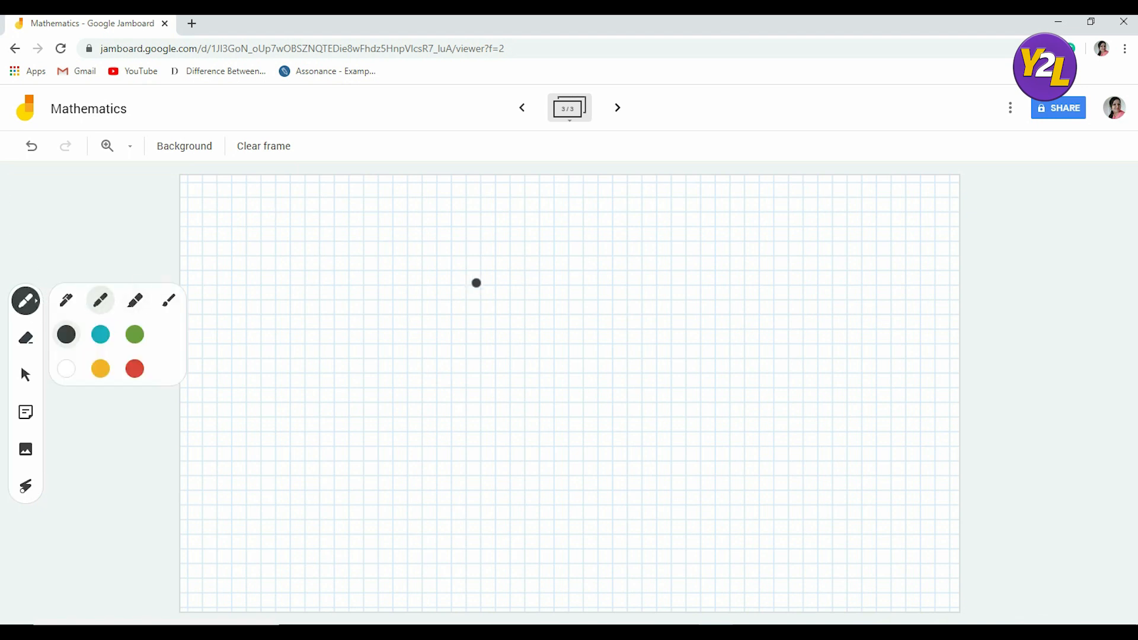
pyautogui.click(349, 204)
pyautogui.moveTo(352, 202)
pyautogui.mouseDown()
pyautogui.moveTo(286, 315)
pyautogui.moveTo(421, 340)
pyautogui.moveTo(383, 184)
pyautogui.moveTo(343, 208)
pyautogui.mouseUp()
pyautogui.moveTo(541, 228)
pyautogui.mouseDown()
pyautogui.moveTo(480, 297)
pyautogui.moveTo(613, 240)
pyautogui.moveTo(538, 246)
pyautogui.mouseUp()
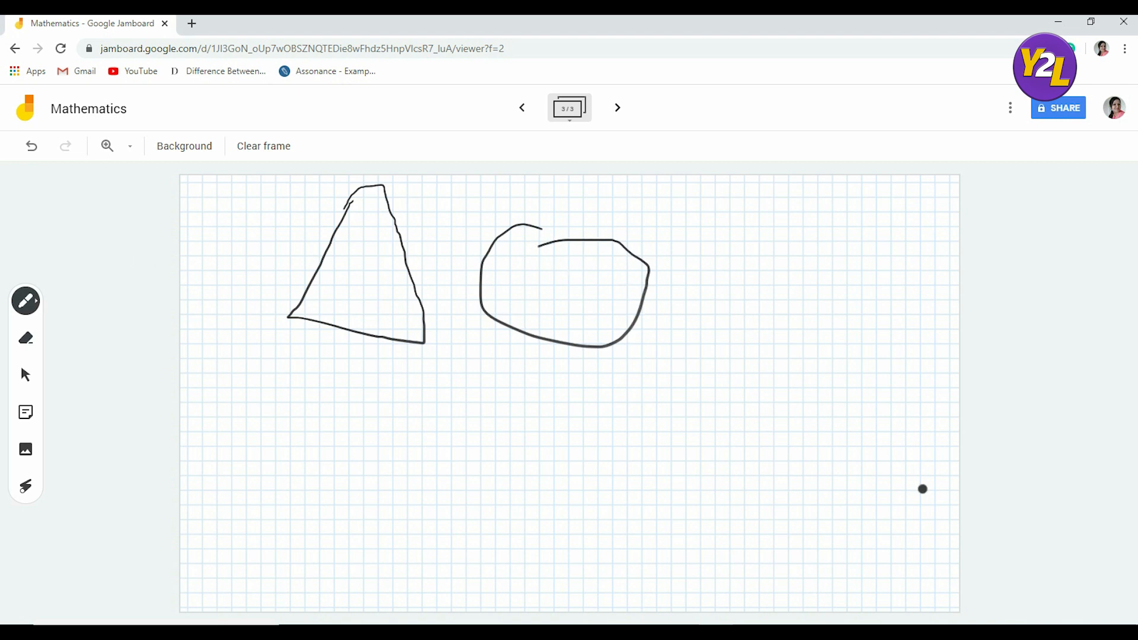
pyautogui.click(273, 147)
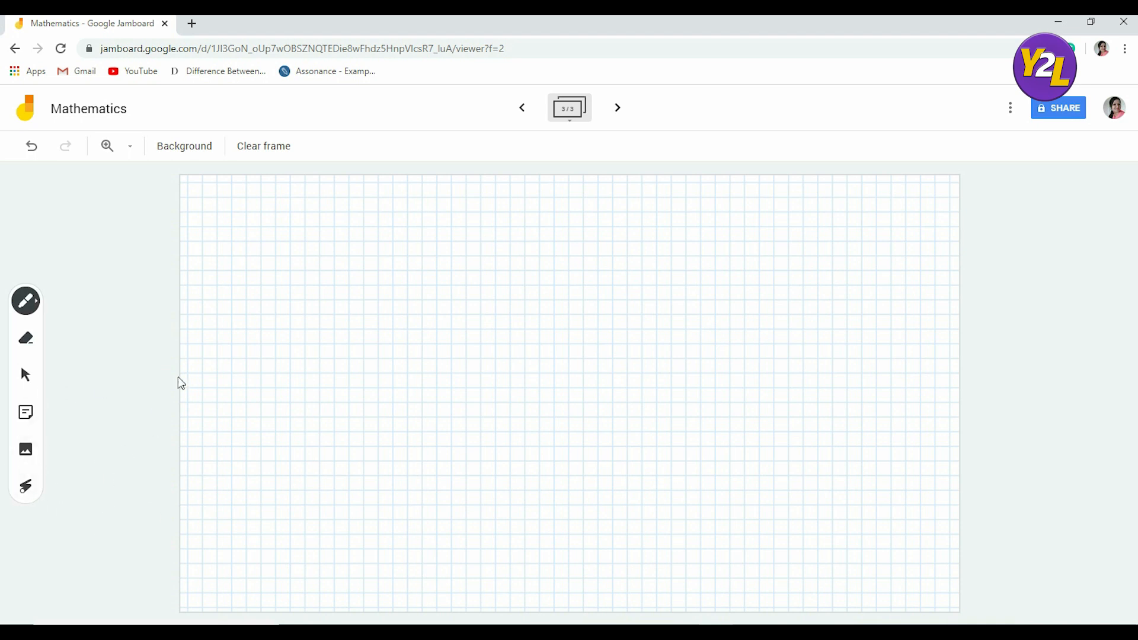
# Search Google Images for "pythagoras triangle" and insert the blue right triangle captioned a² + b² = c² into the grid frame.
pyautogui.click(27, 451)
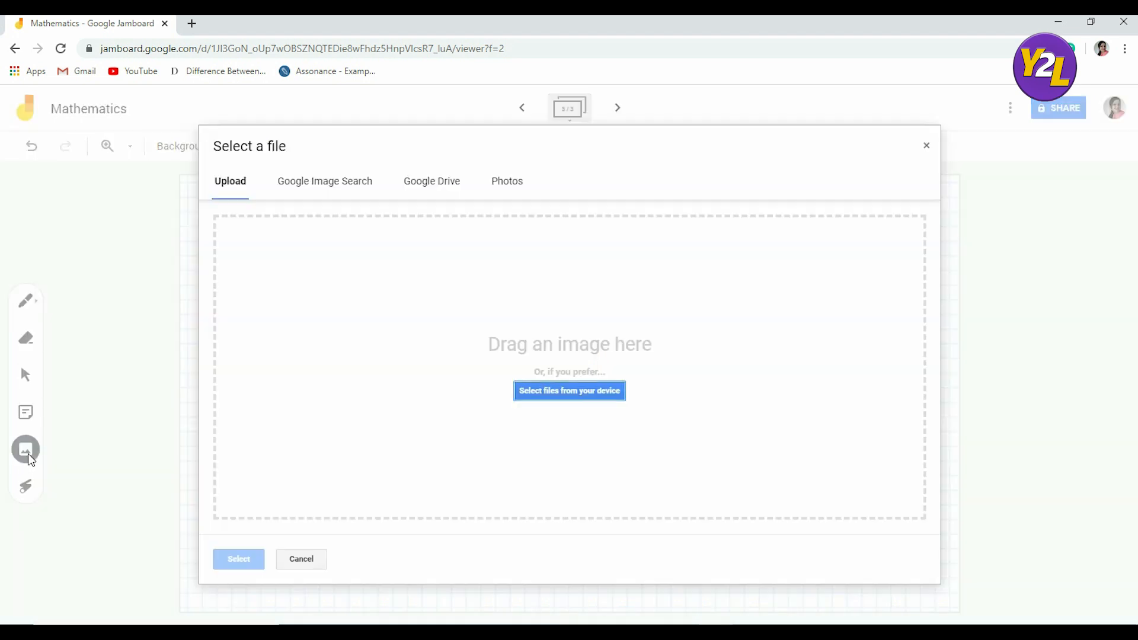
pyautogui.click(336, 185)
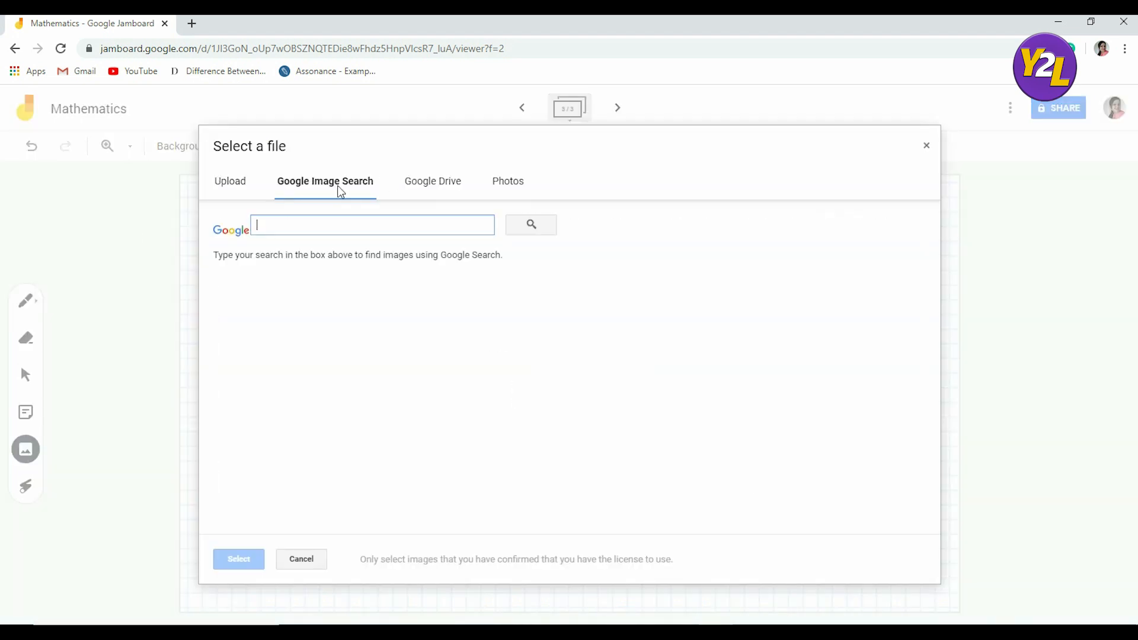
pyautogui.write('p')
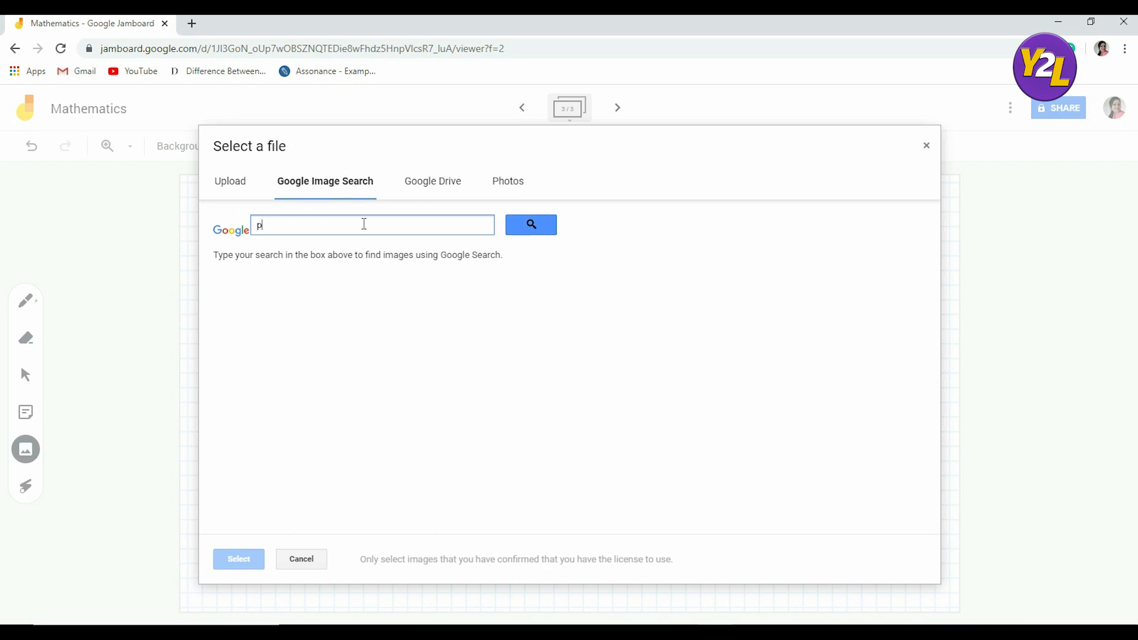
pyautogui.write('ythagoras')
pyautogui.press('Return')
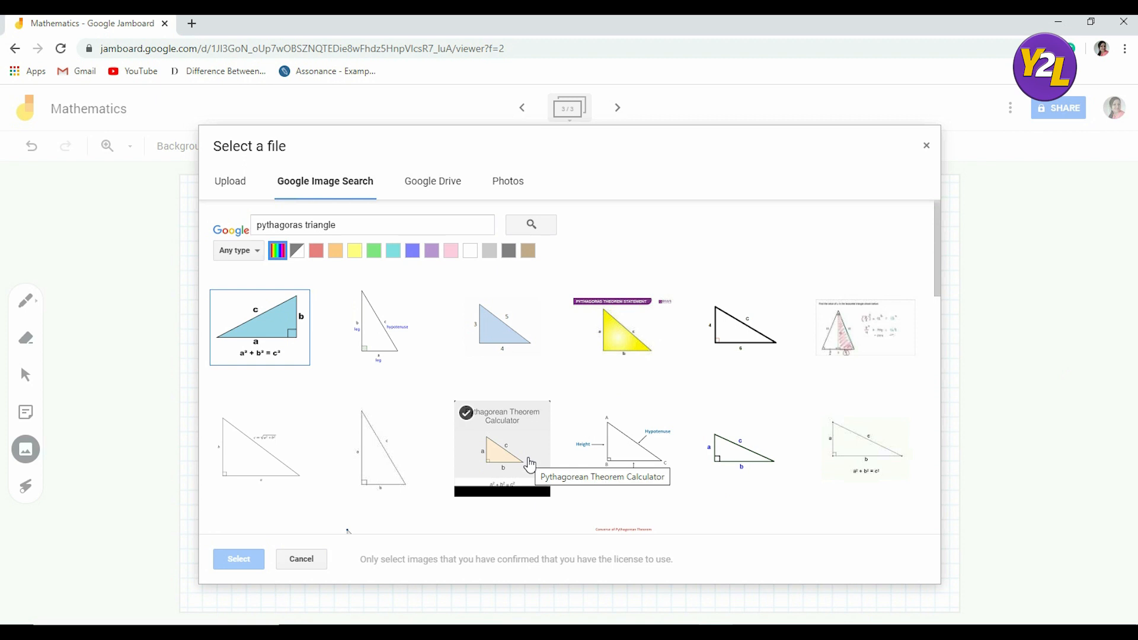
pyautogui.click(256, 344)
pyautogui.click(238, 559)
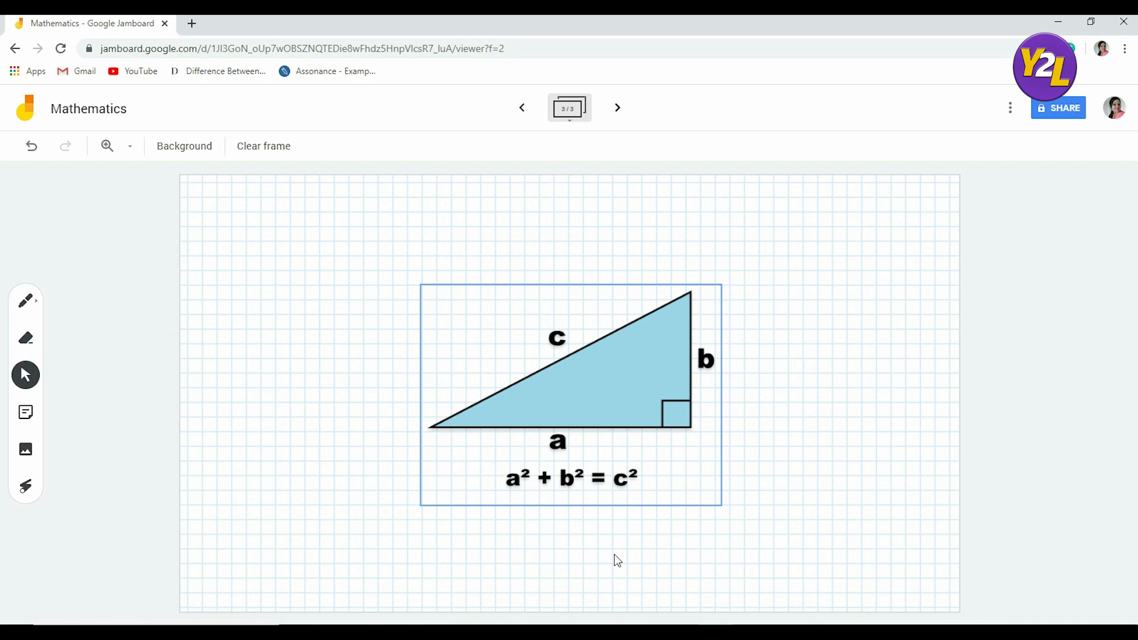
# Clear the inserted Pythagoras triangle image from the grid frame.
pyautogui.click(571, 411)
pyautogui.click(274, 153)
pyautogui.click(273, 153)
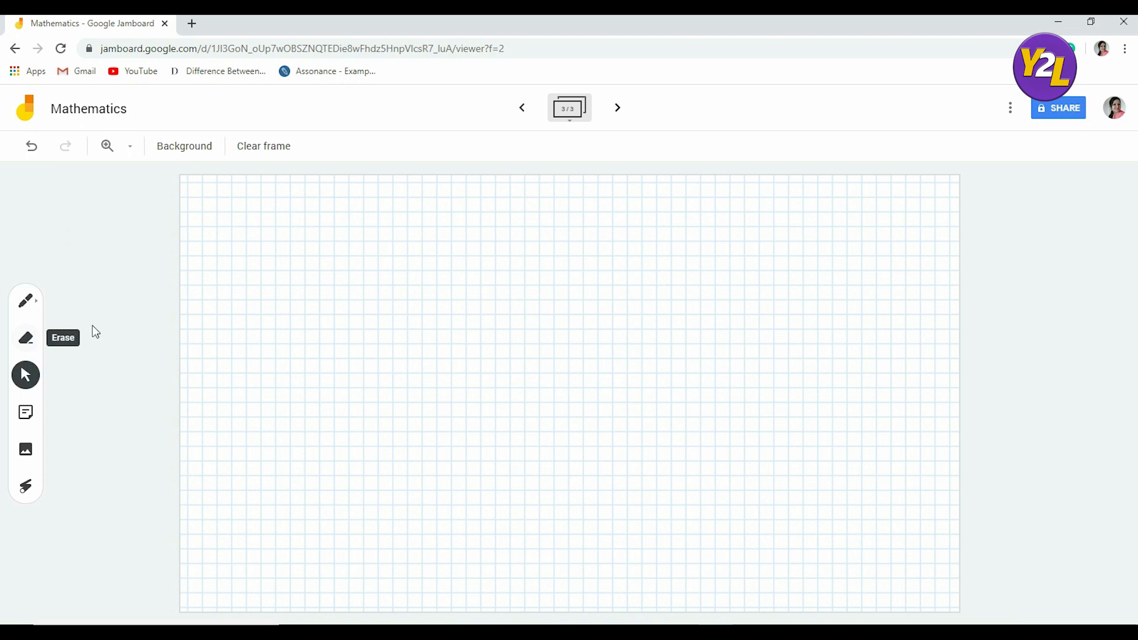
# Draw in black a short vertical stroke near the frame's upper-left corner and a right triangle with legs about 10 squares long.
pyautogui.click(28, 302)
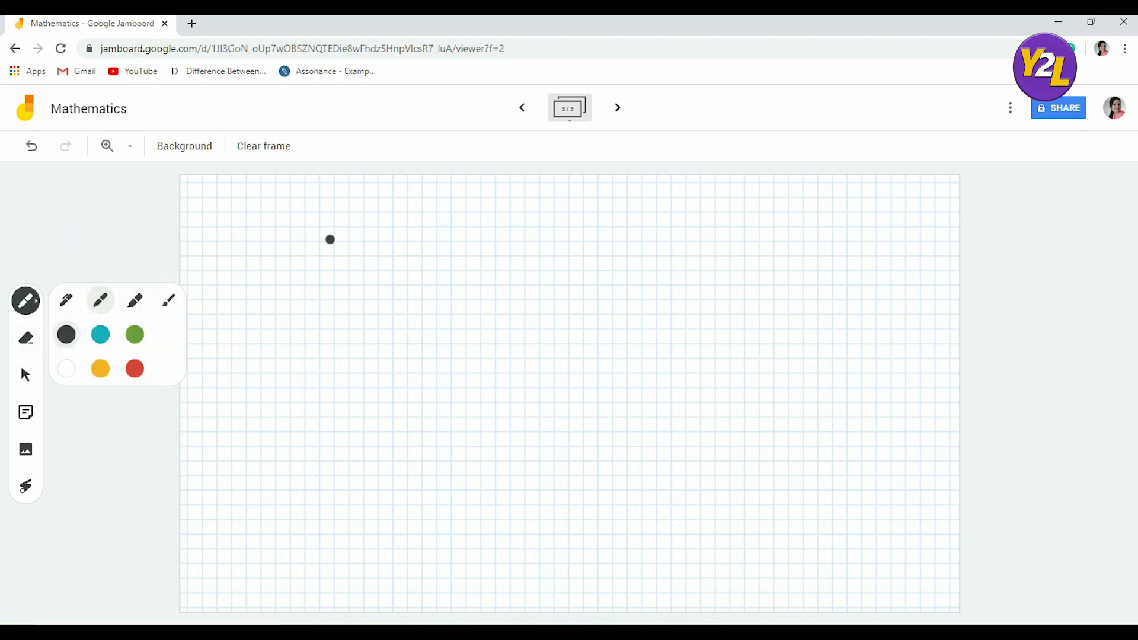
pyautogui.moveTo(203, 200); pyautogui.dragTo(198, 283)
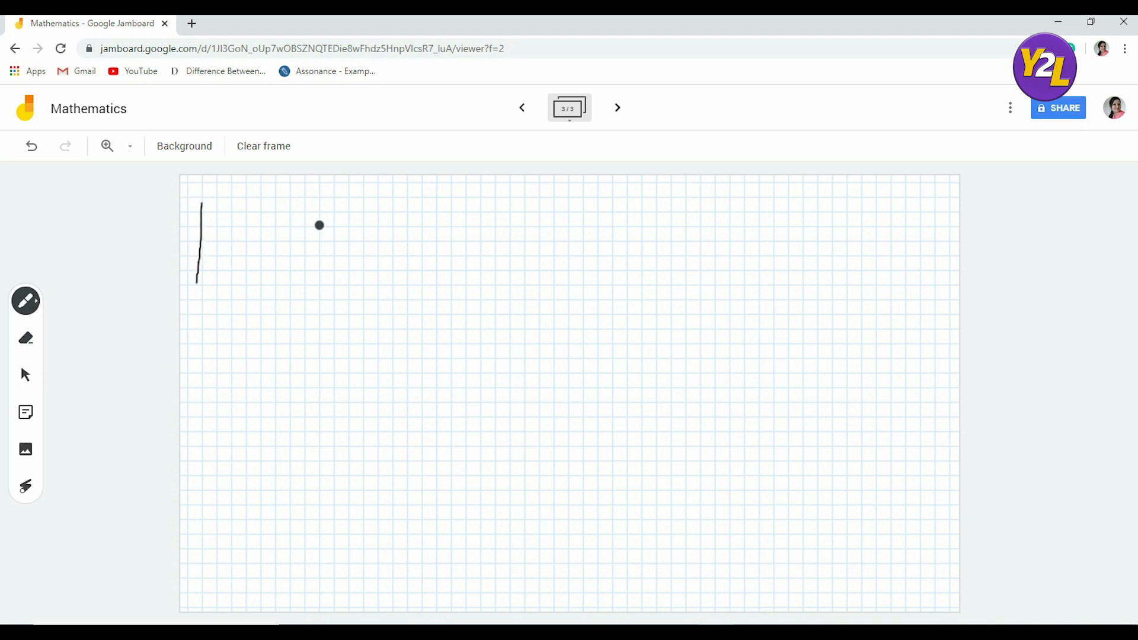
pyautogui.moveTo(319, 225)
pyautogui.mouseDown()
pyautogui.moveTo(322, 371)
pyautogui.moveTo(467, 374)
pyautogui.mouseUp()
pyautogui.moveTo(324, 229); pyautogui.dragTo(446, 355)
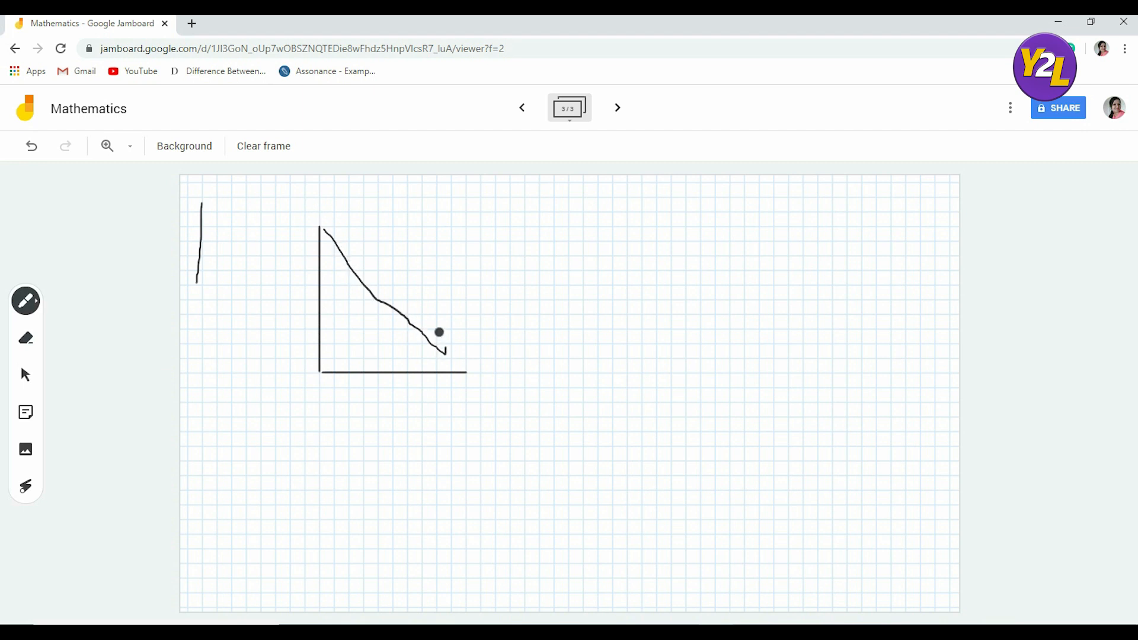
# Erase the triangle's uneven hypotenuse and redraw it as a straight black diagonal joining the free ends of both legs.
pyautogui.moveTo(689, 588)
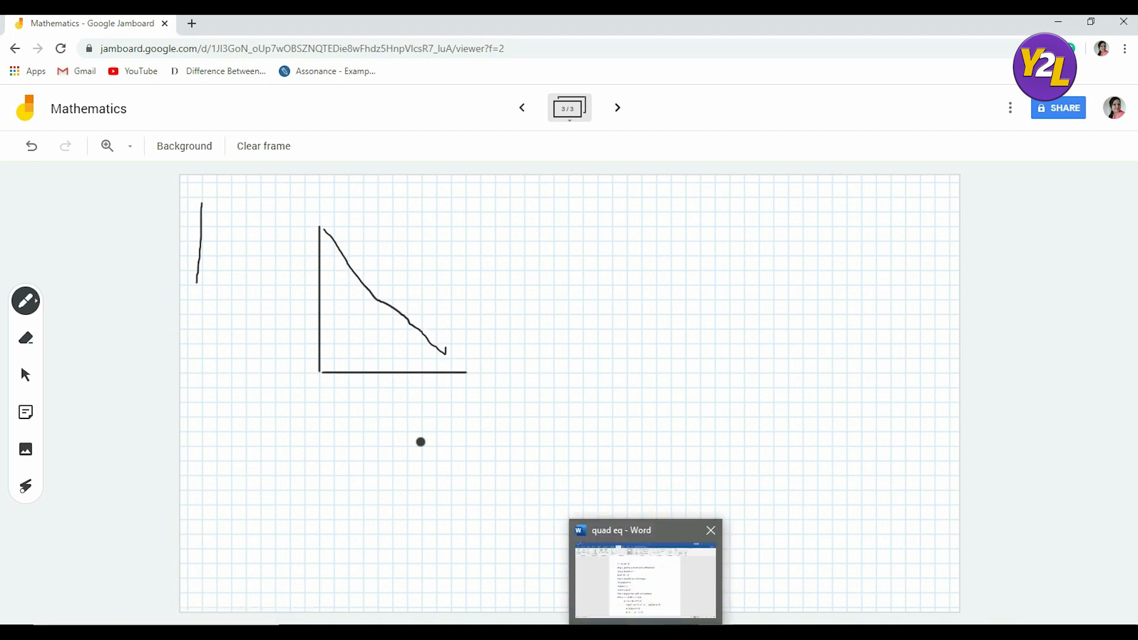
pyautogui.click(26, 339)
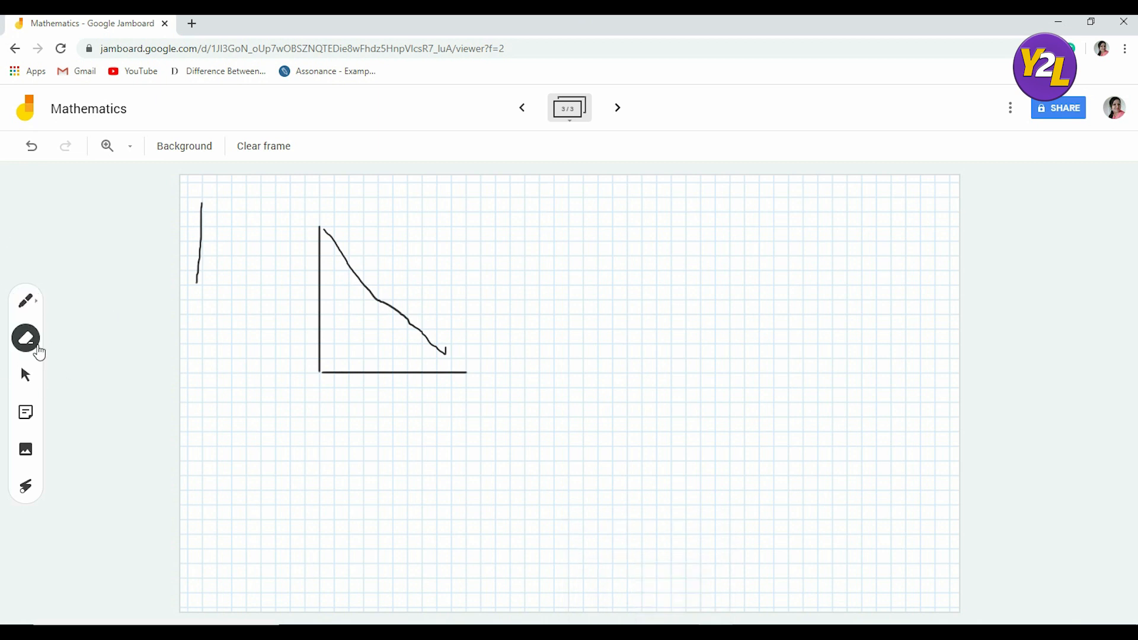
pyautogui.moveTo(327, 229)
pyautogui.mouseDown()
pyautogui.moveTo(393, 318)
pyautogui.moveTo(412, 325)
pyautogui.moveTo(386, 297)
pyautogui.moveTo(457, 358)
pyautogui.mouseUp()
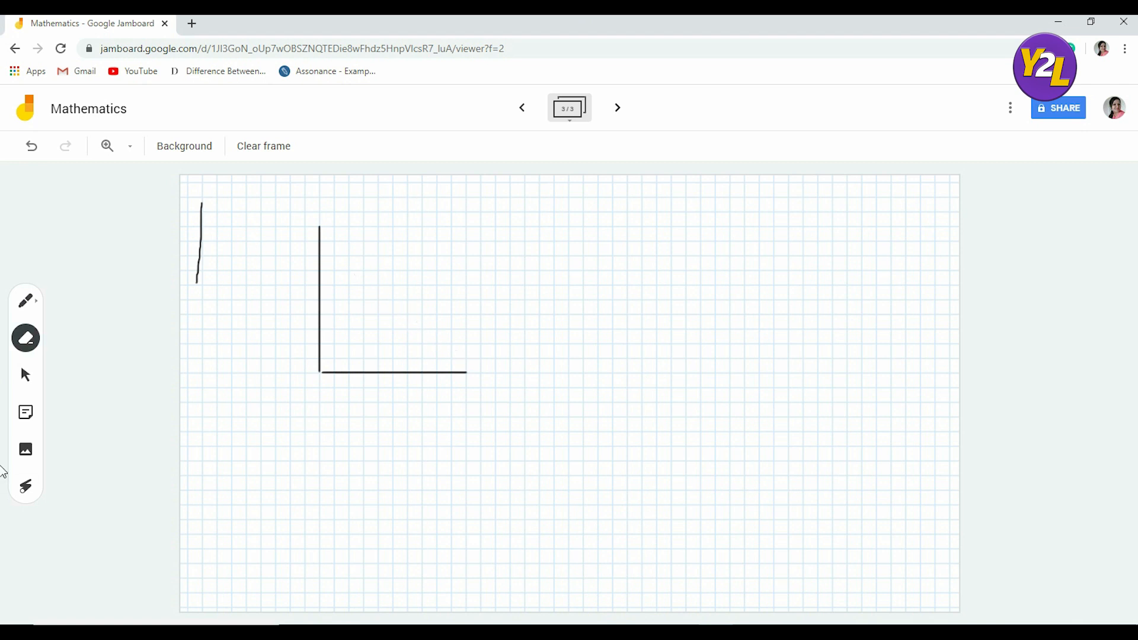
pyautogui.click(24, 309)
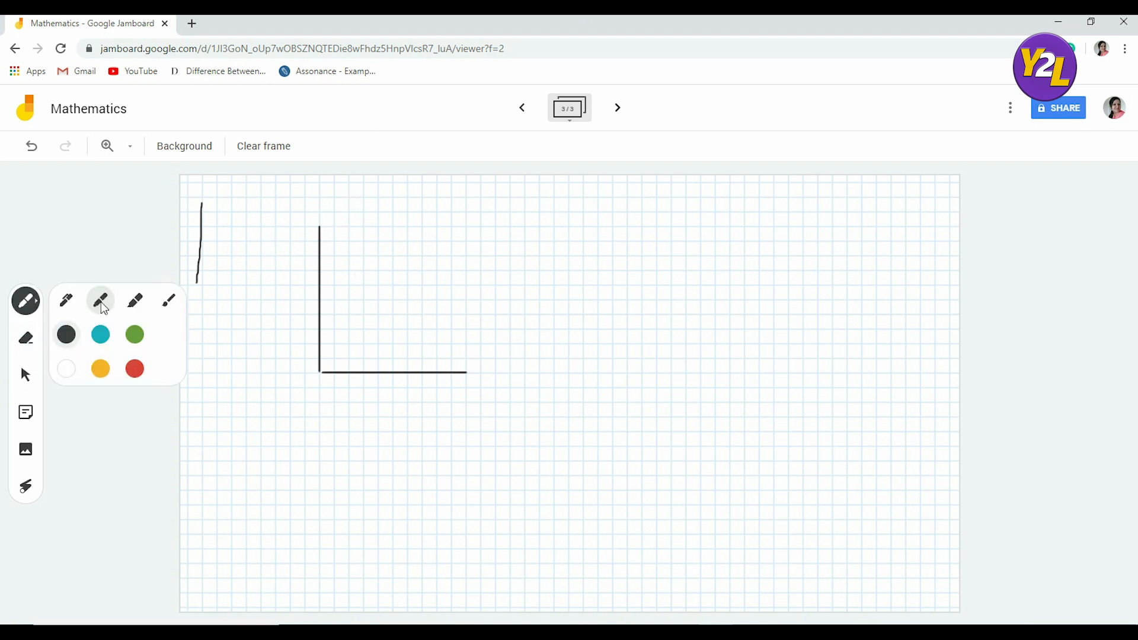
pyautogui.moveTo(319, 227)
pyautogui.mouseDown()
pyautogui.moveTo(450, 371)
pyautogui.moveTo(467, 374)
pyautogui.mouseUp()
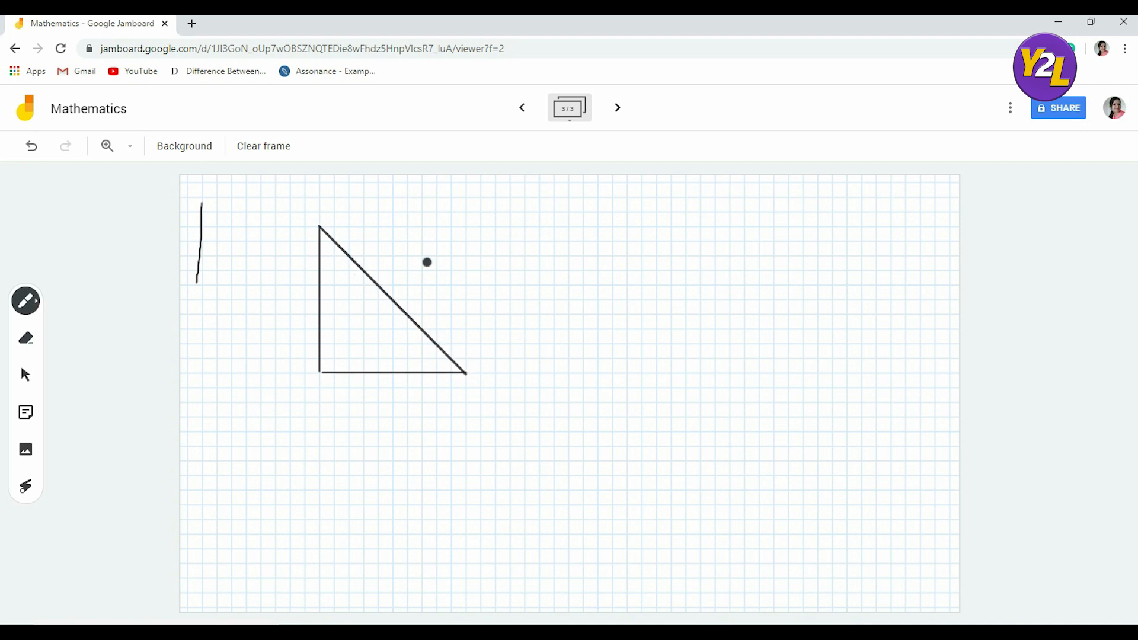
# Create three yellow sticky notes reading A, B and C.
pyautogui.click(27, 416)
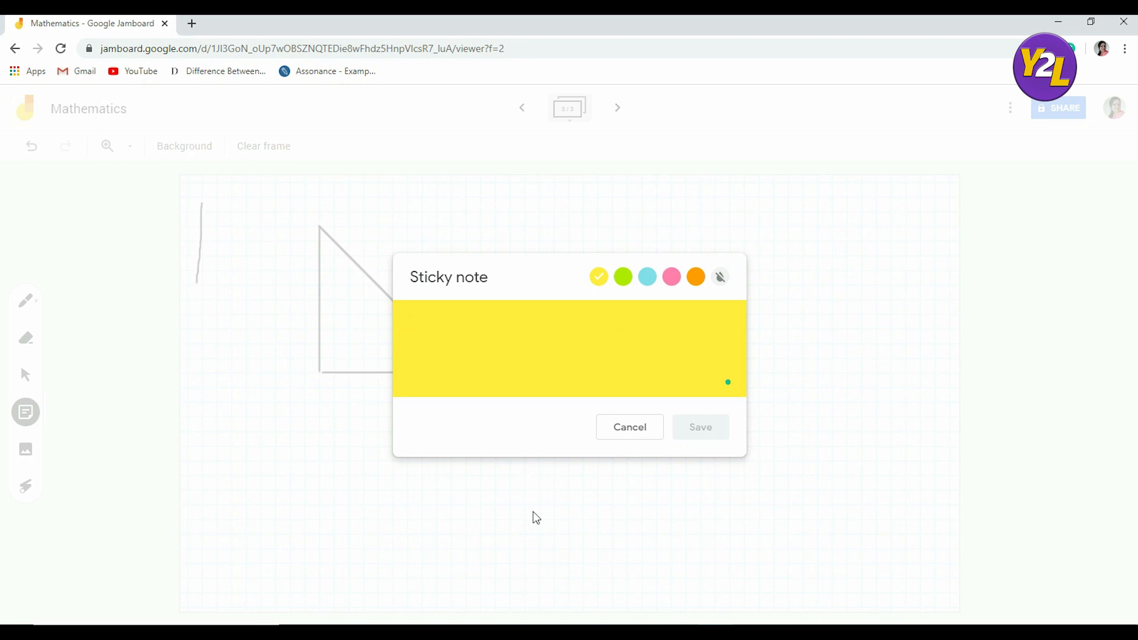
pyautogui.write('A')
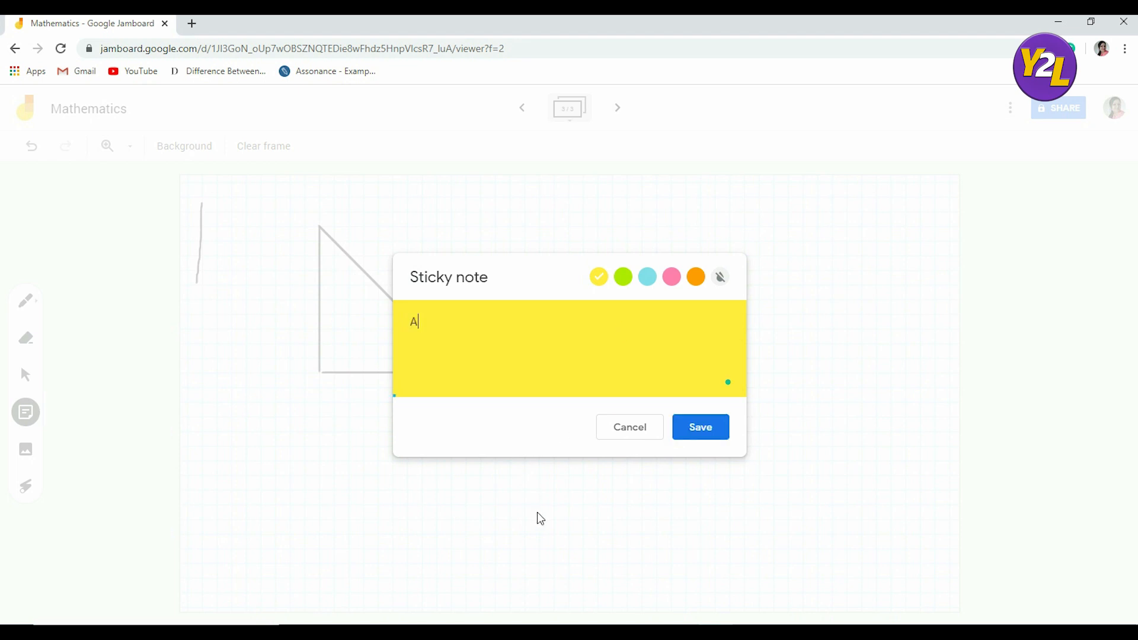
pyautogui.click(699, 433)
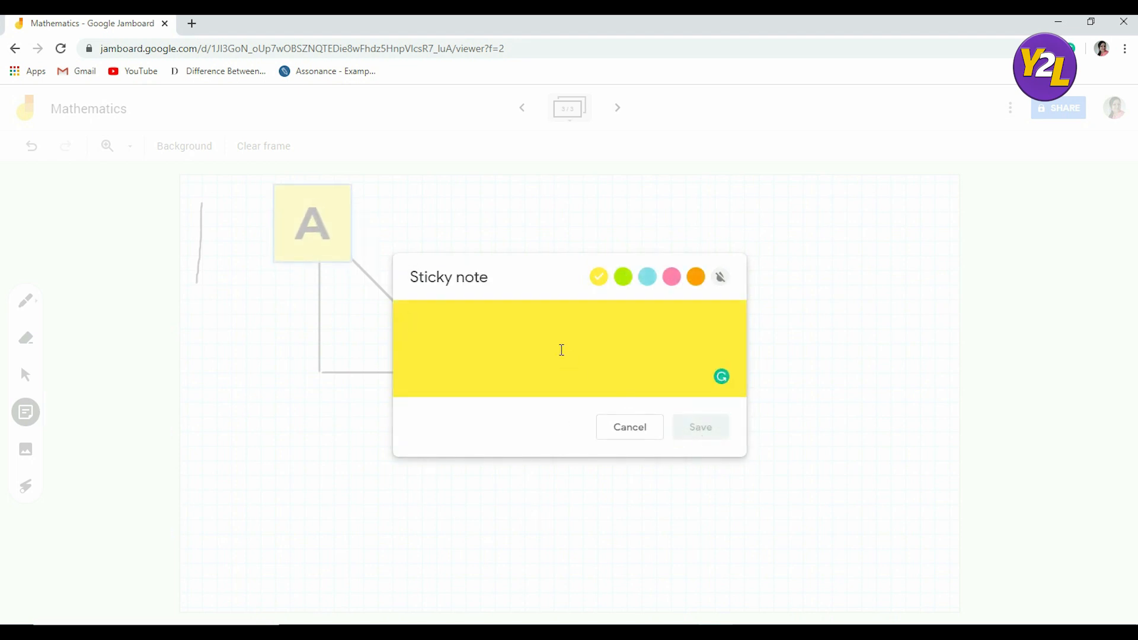
pyautogui.write('B')
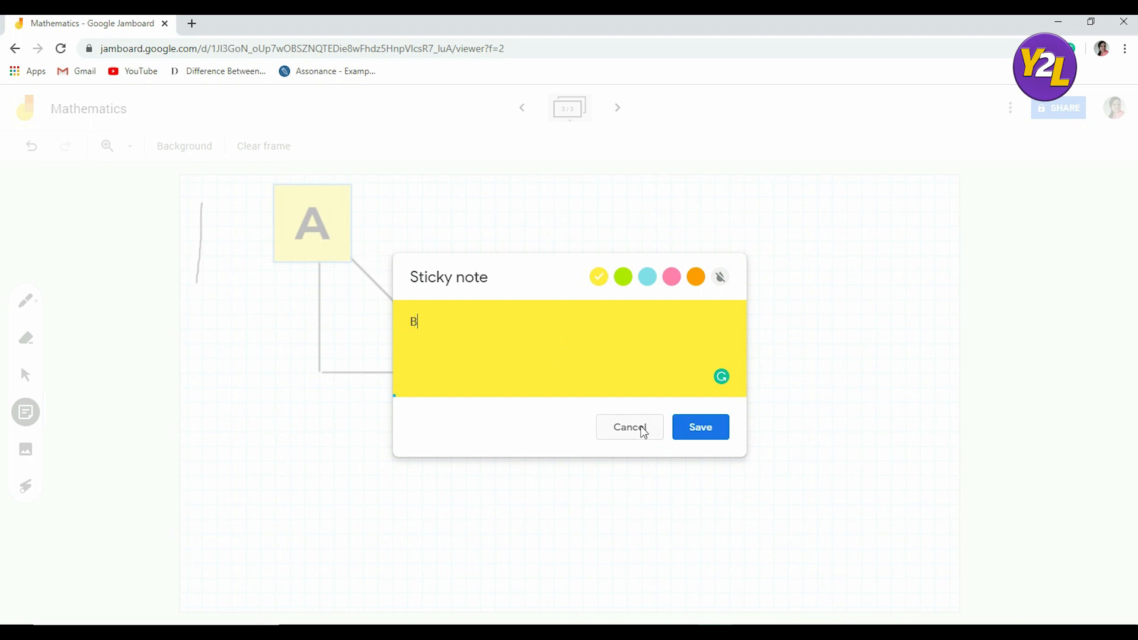
pyautogui.click(723, 431)
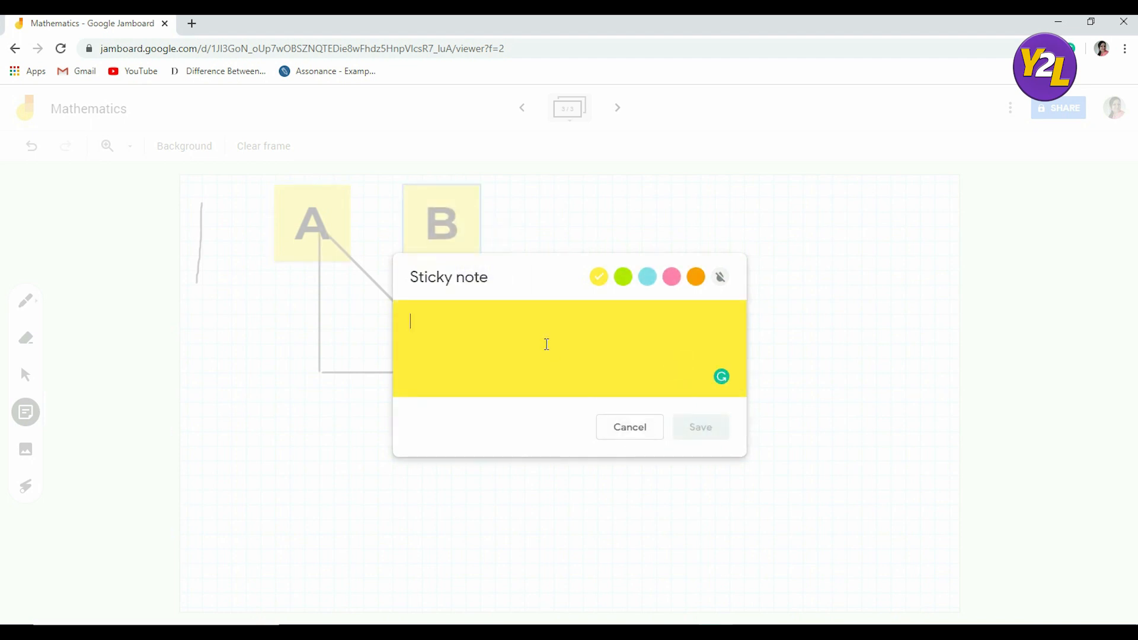
pyautogui.write('C')
pyautogui.click(701, 428)
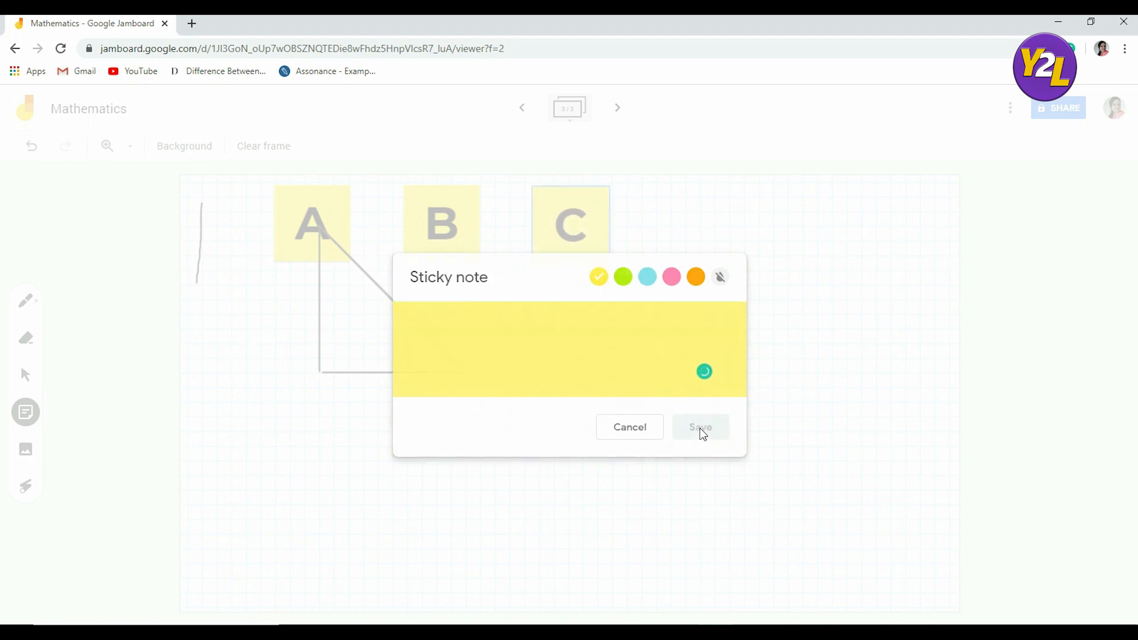
pyautogui.click(617, 432)
# Shrink the sticky notes and place them at the triangle's corners: A at the right angle, B at the lower-right corner, C at the apex.
pyautogui.click(291, 223)
pyautogui.moveTo(303, 211); pyautogui.dragTo(285, 385)
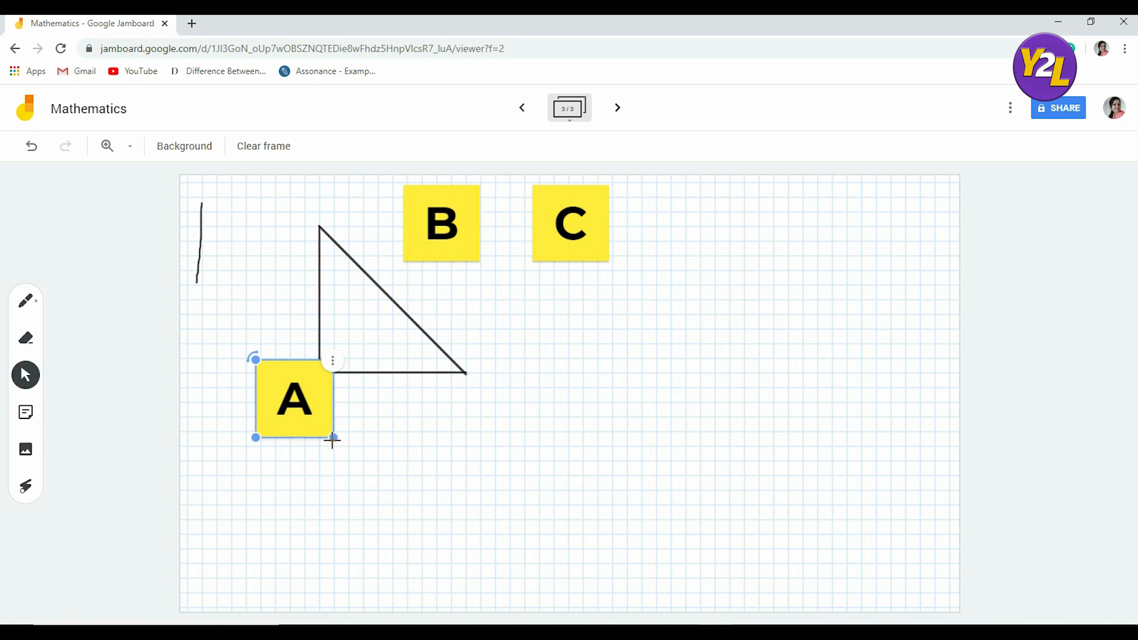
pyautogui.moveTo(334, 438); pyautogui.dragTo(292, 383)
pyautogui.click(441, 252)
pyautogui.moveTo(480, 262); pyautogui.dragTo(479, 385)
pyautogui.click(563, 190)
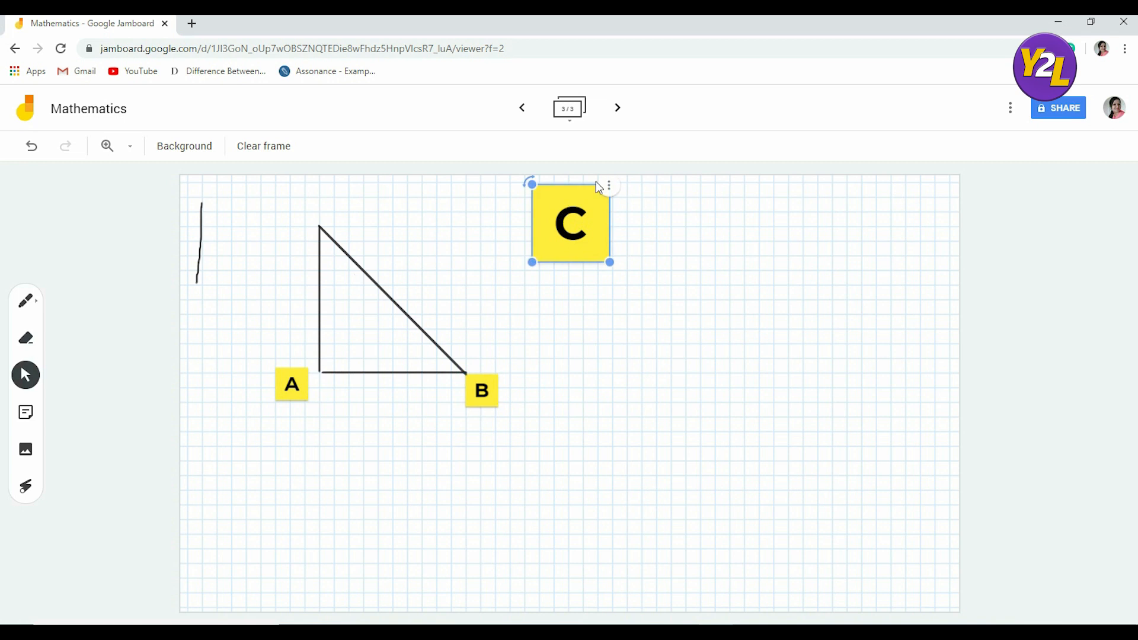
pyautogui.moveTo(610, 262); pyautogui.dragTo(300, 190)
pyautogui.click(376, 459)
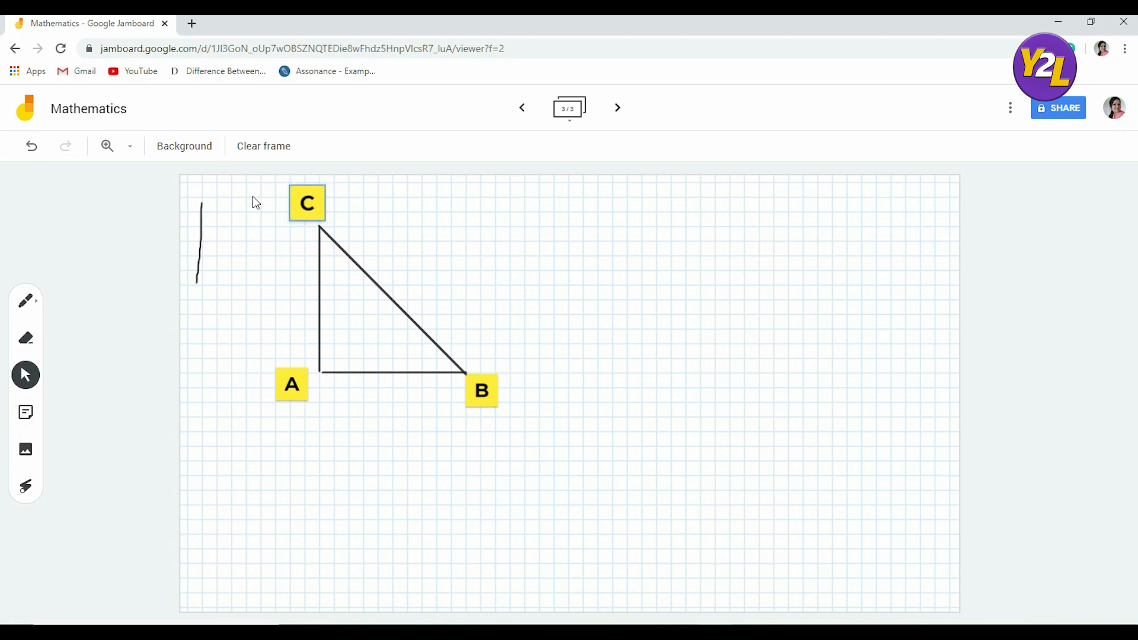
# Create a yellow sticky note reading "Sq. (BC) = Sq. (AB) + Sq. (AC)".
pyautogui.click(26, 414)
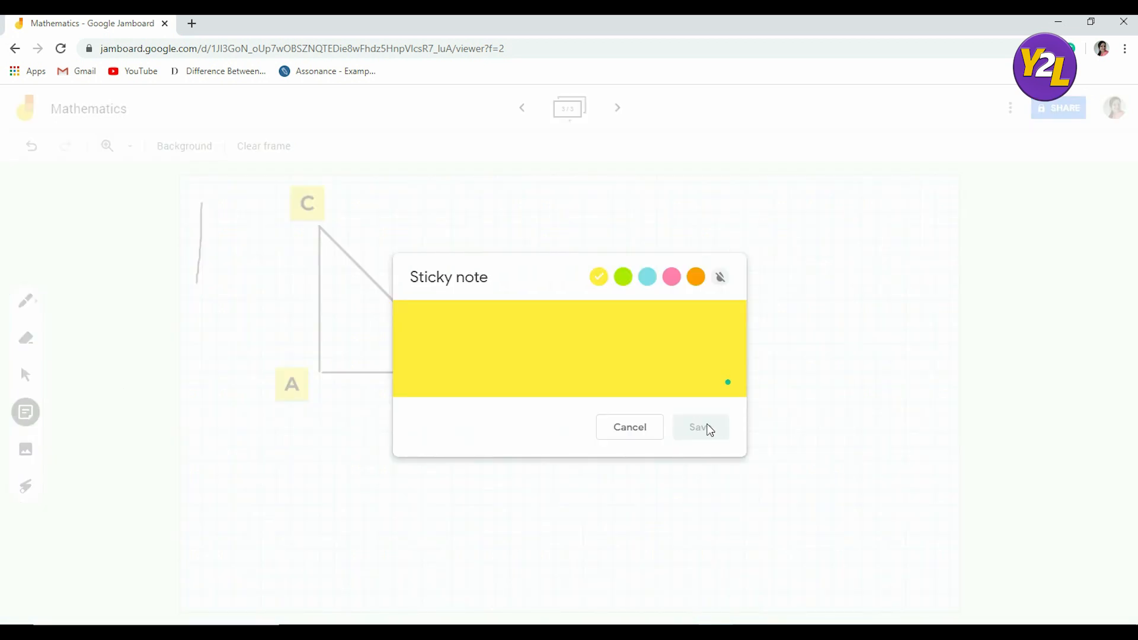
pyautogui.write('B')
pyautogui.write('. (')
pyautogui.write('BC')
pyautogui.write(')')
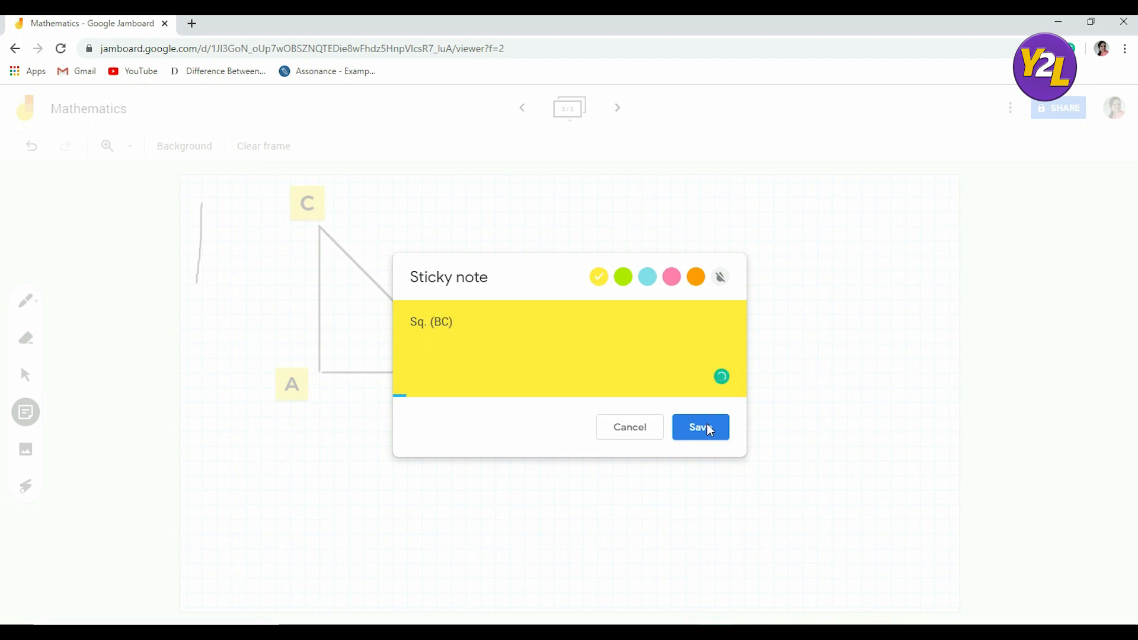
pyautogui.write(' = Sq. (AB) + Sq. (')
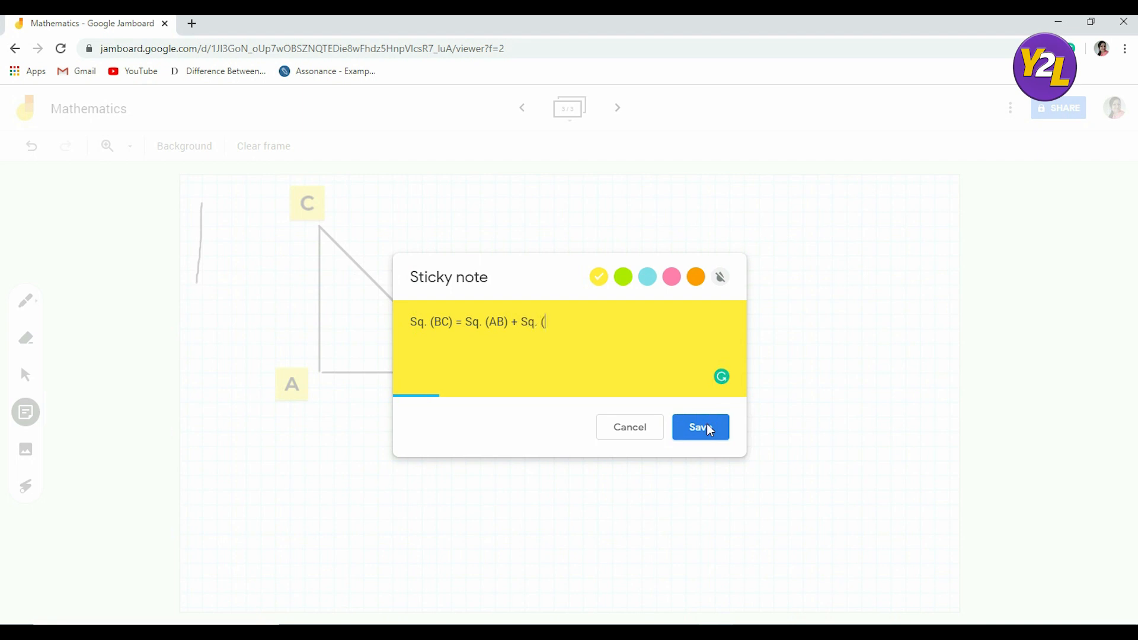
pyautogui.write('AC)')
pyautogui.click(708, 426)
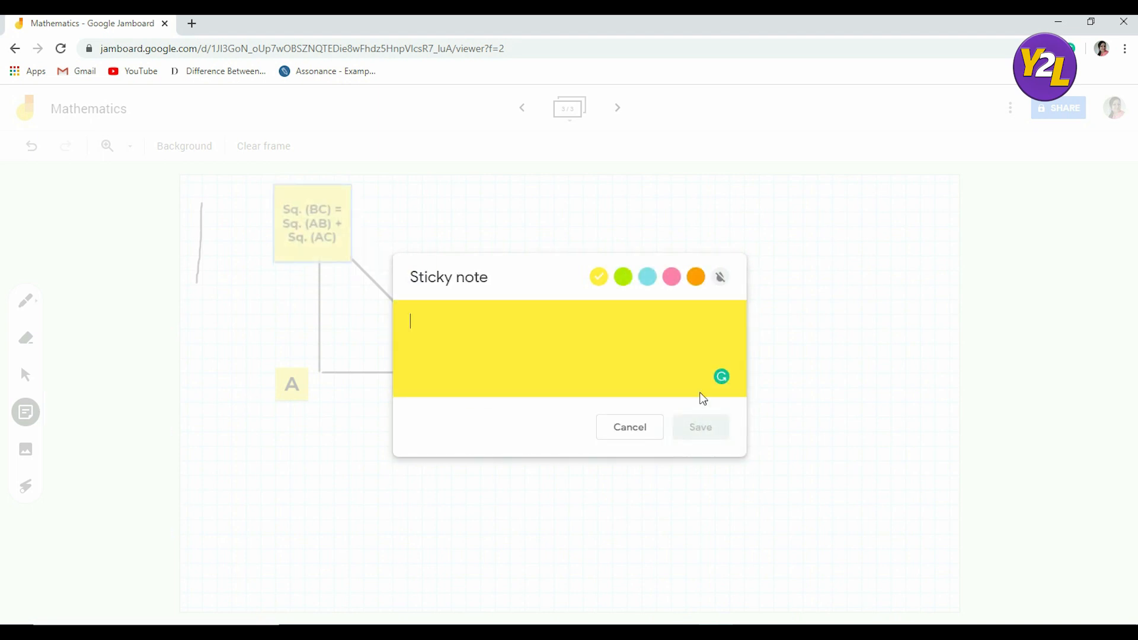
pyautogui.click(634, 438)
# Move the equation note to the empty area below the triangle and change its colour to blue.
pyautogui.click(306, 188)
pyautogui.moveTo(343, 221); pyautogui.dragTo(616, 497)
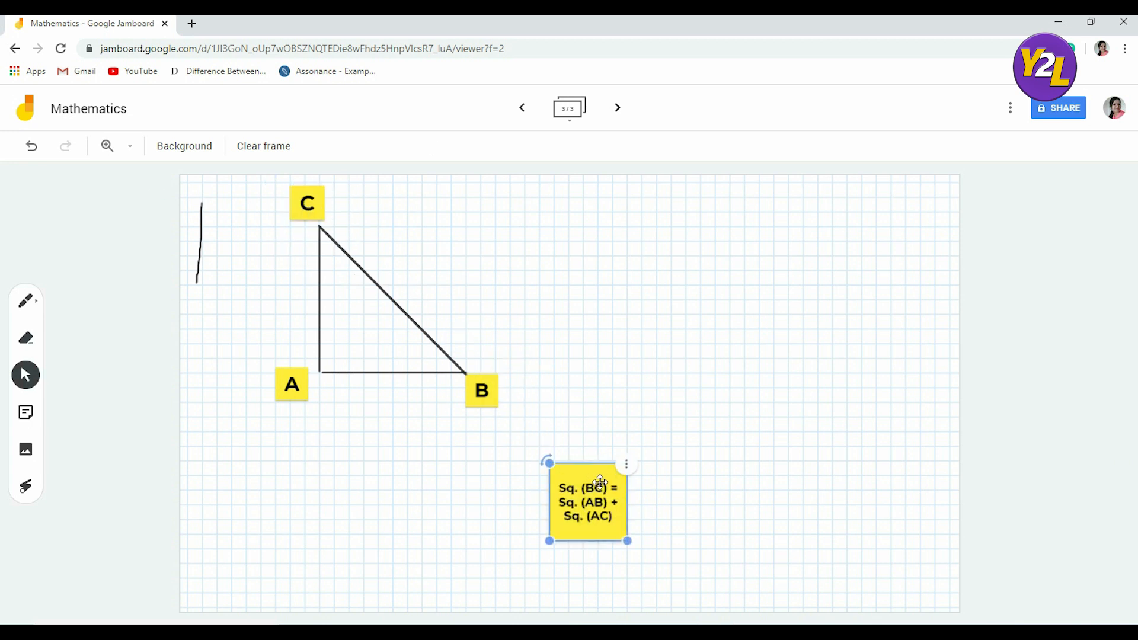
pyautogui.click(629, 474)
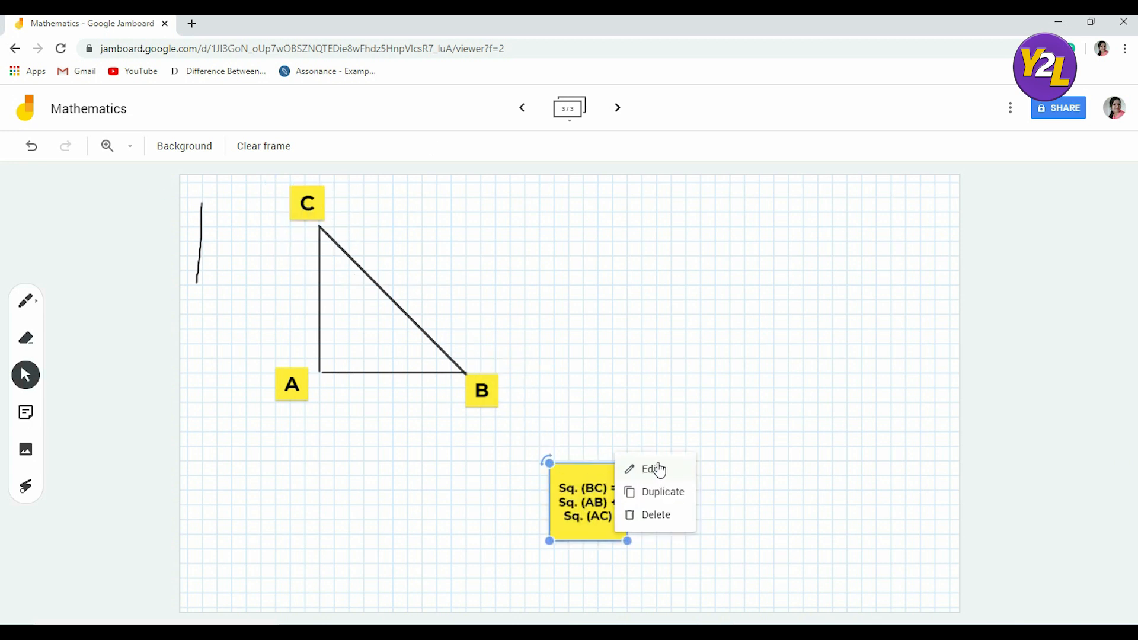
pyautogui.click(655, 468)
pyautogui.click(650, 281)
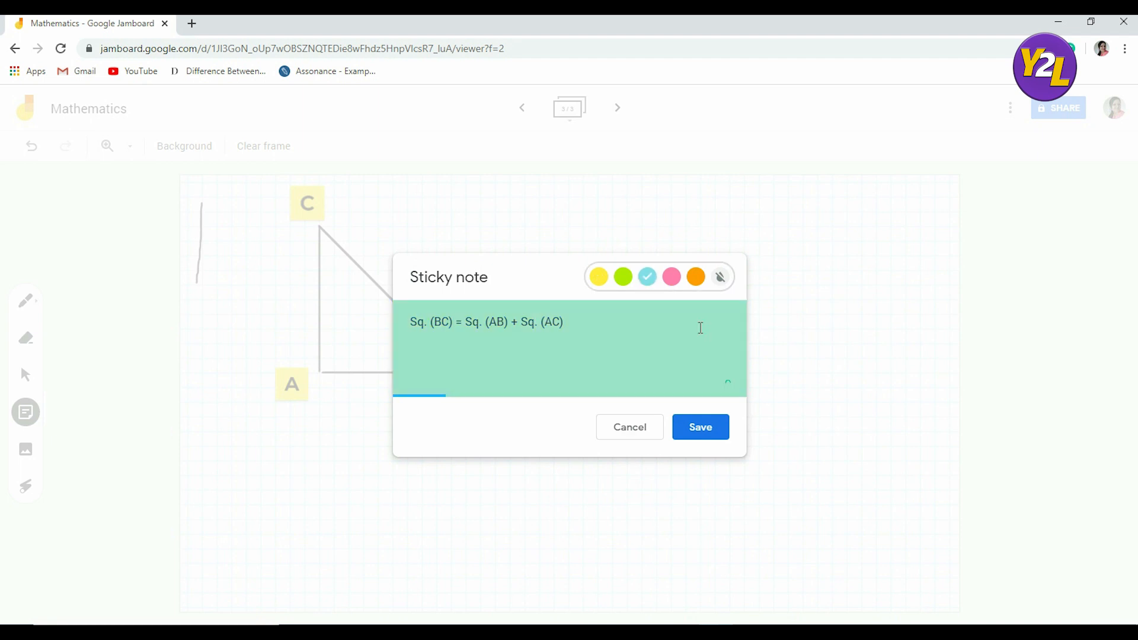
pyautogui.click(707, 428)
# Enlarge the blue equation note to about twice its size and place it beside the triangle's hypotenuse.
pyautogui.click(622, 490)
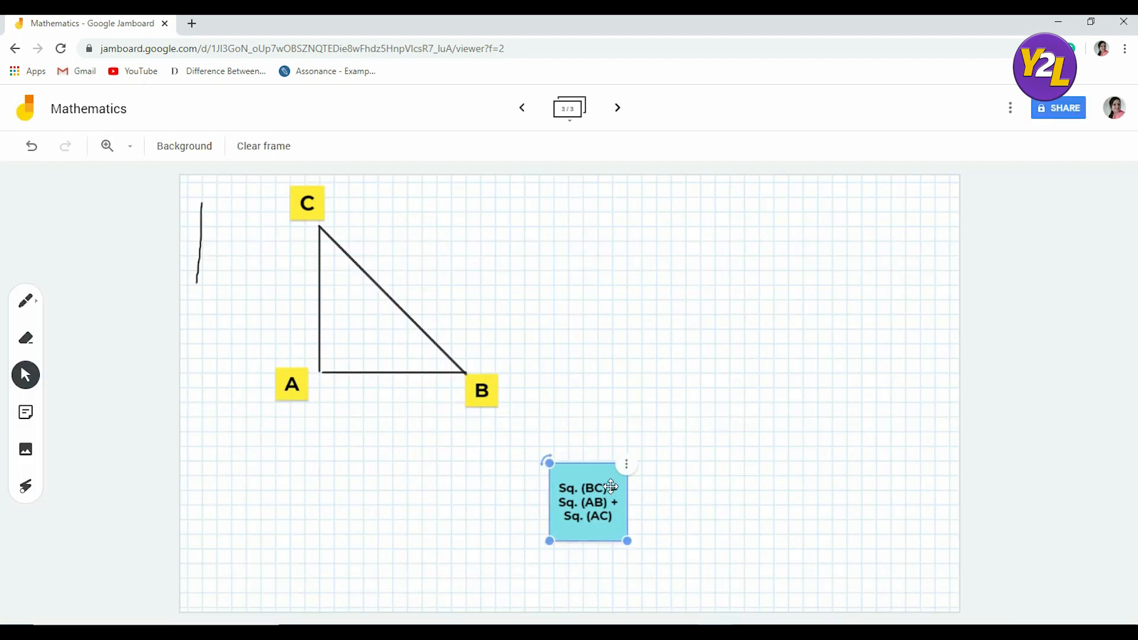
pyautogui.moveTo(625, 540); pyautogui.dragTo(715, 612)
pyautogui.moveTo(660, 543); pyautogui.dragTo(567, 266)
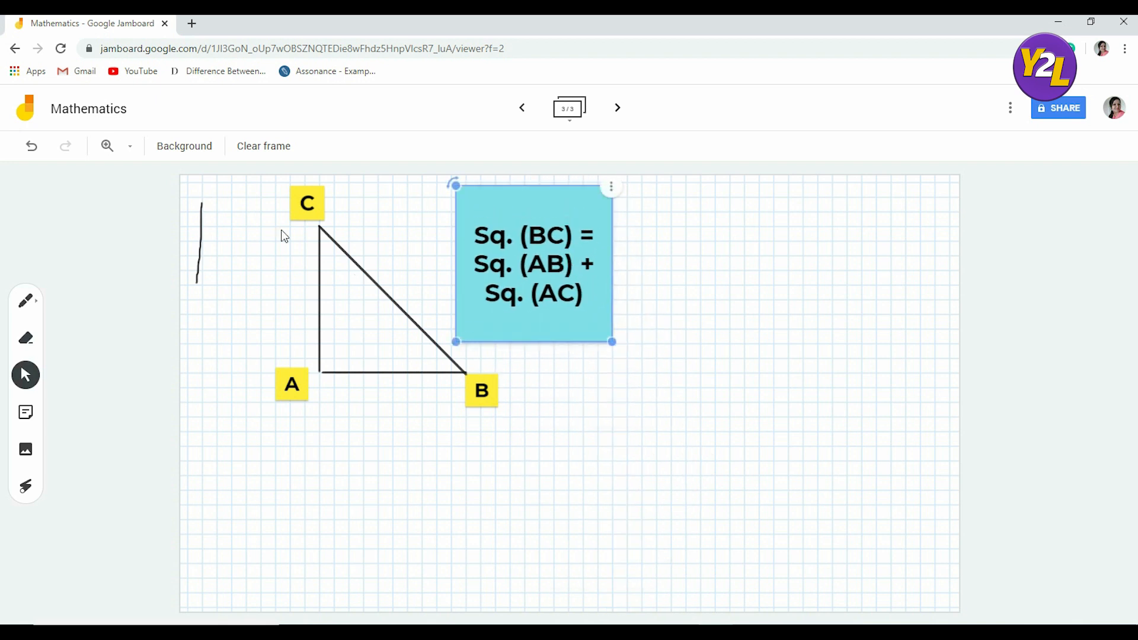
pyautogui.click(397, 460)
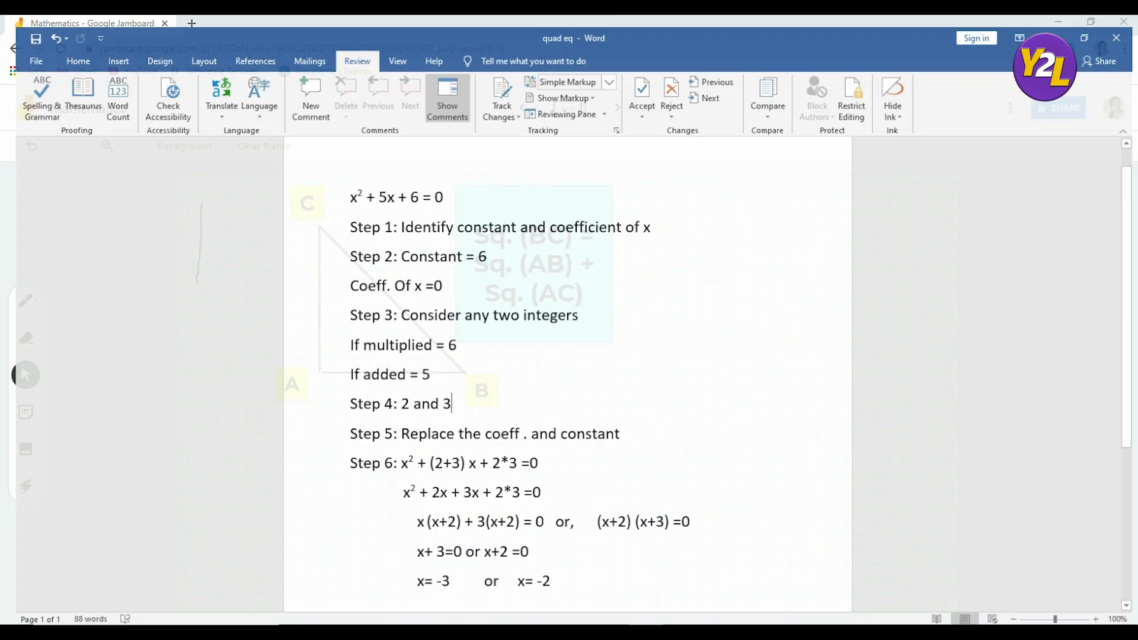
# Switch to the Word document quad eq and add blank lines after the final solution line until a second page starts.
pyautogui.scroll(-5, 607, 505)
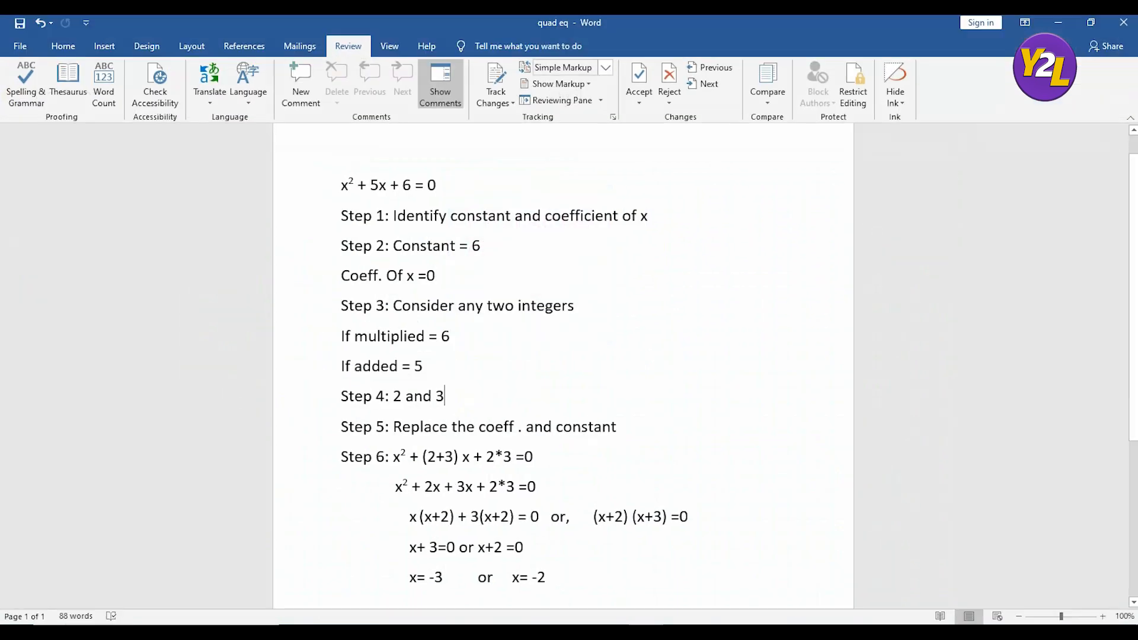
pyautogui.click(531, 488)
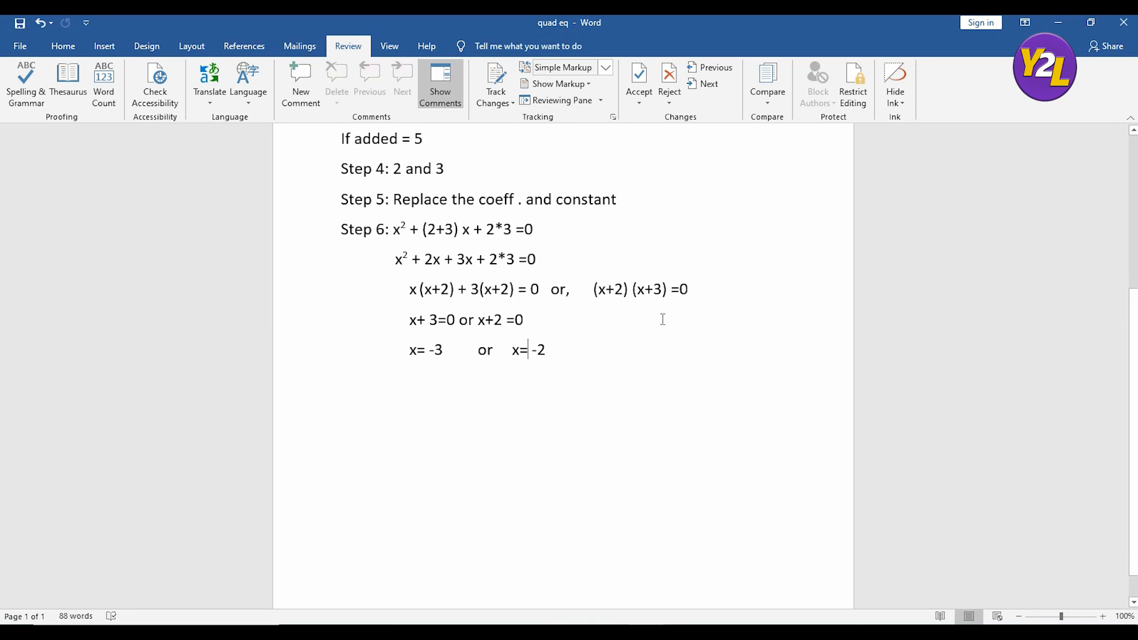
pyautogui.click(585, 335)
pyautogui.click(558, 348)
pyautogui.press('Return')
pyautogui.press('Return')
pyautogui.press('Return')
pyautogui.press('Return')
pyautogui.press('Return')
pyautogui.press('Return')
pyautogui.press('Return')
pyautogui.press('Return')
pyautogui.press('Return')
pyautogui.press('Return')
pyautogui.press('Return')
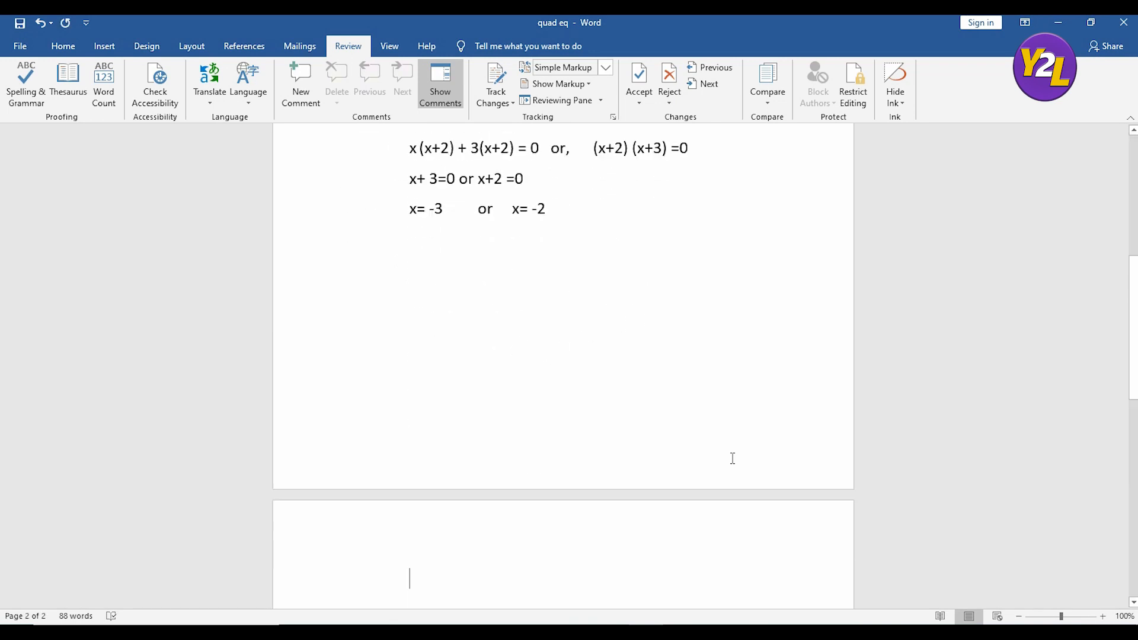
# Write "(BC)² = (AC)" on the new page, with the 2 as superscript.
pyautogui.write('BC')
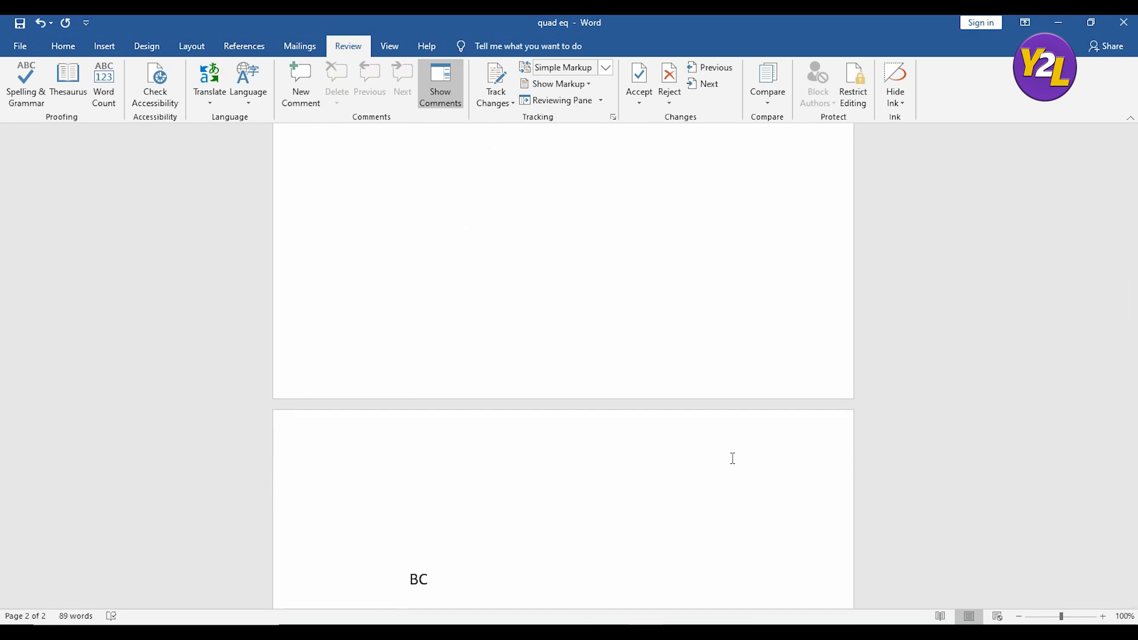
pyautogui.write(')')
pyautogui.press('Home')
pyautogui.write('(')
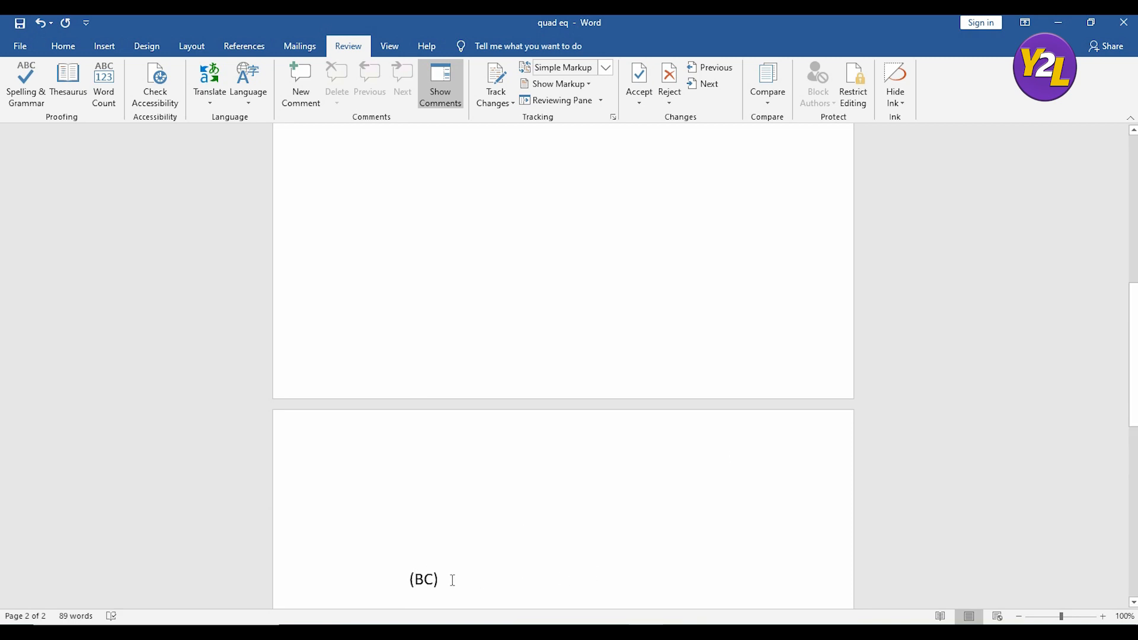
pyautogui.click(64, 48)
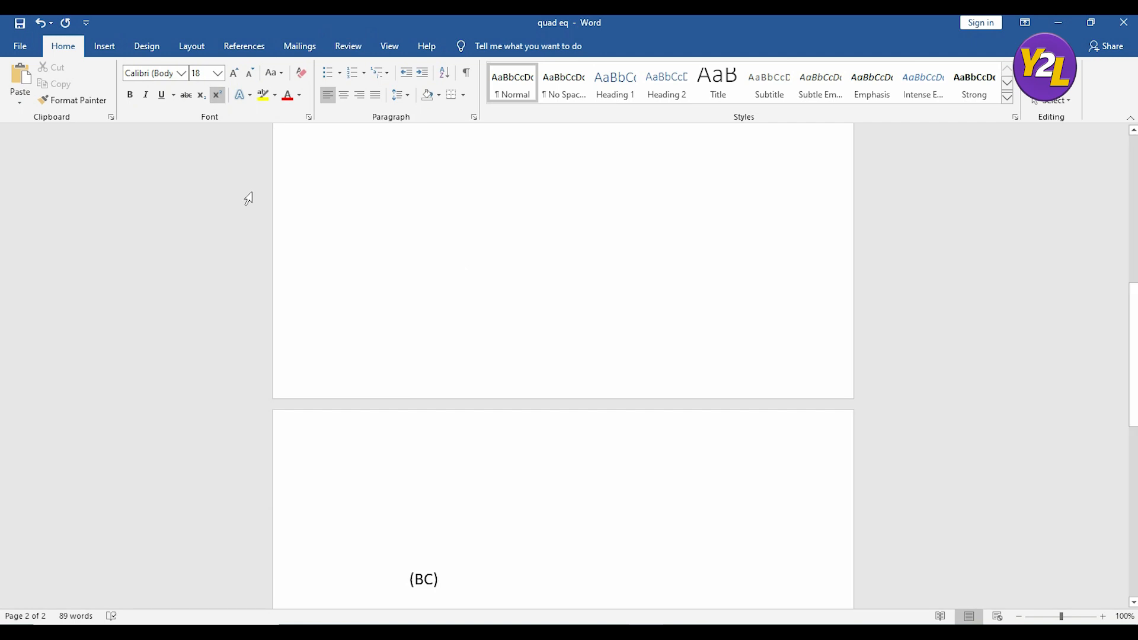
pyautogui.write('2')
pyautogui.click(217, 95)
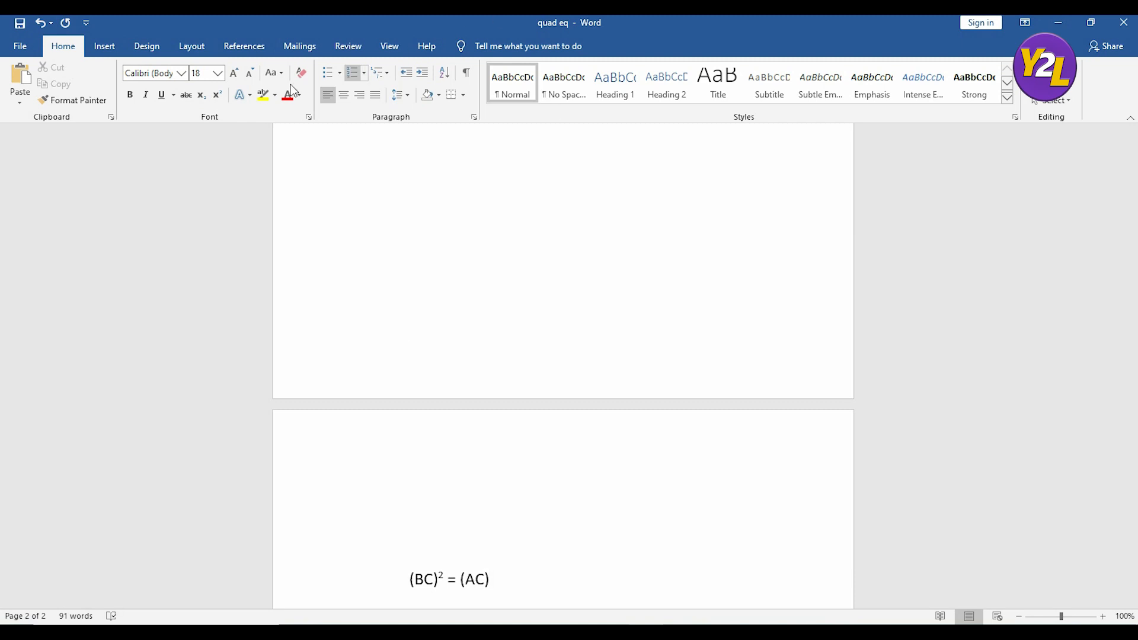
# Complete the equation with a superscript 2 after (AC), followed by "+ (AB)²".
pyautogui.click(218, 98)
pyautogui.write('2')
pyautogui.click(218, 98)
pyautogui.write('(AB)')
pyautogui.click(216, 95)
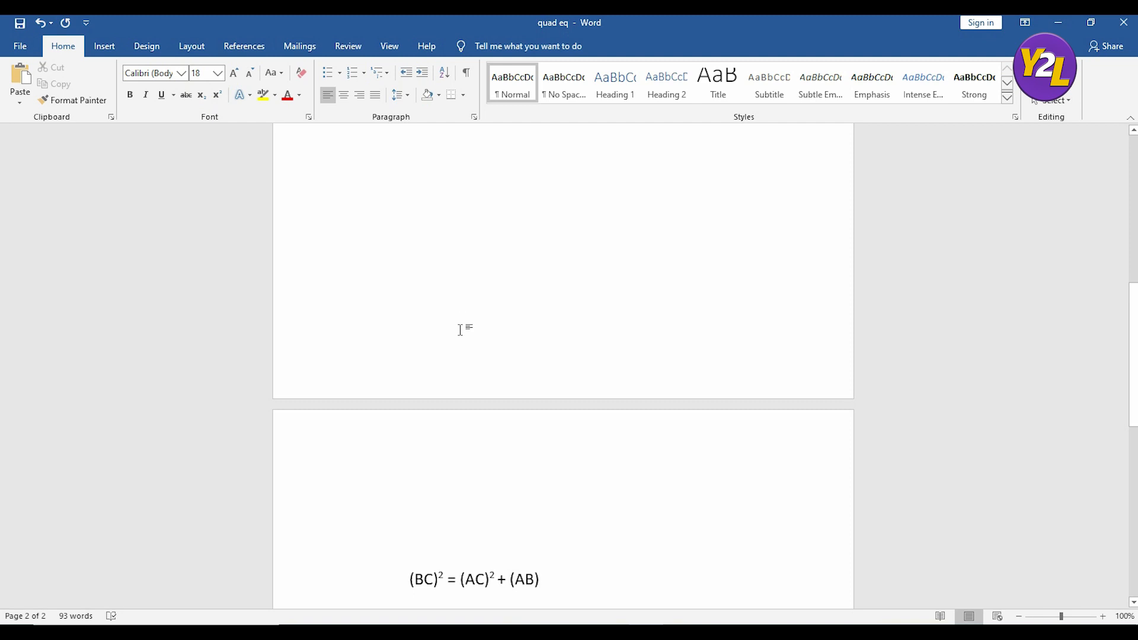
pyautogui.write('2')
# Capture the area around the equation with Snipping Tool and save the snip to the Desktop as a PNG named 1.
pyautogui.click(658, 508)
pyautogui.scroll(-3, 462, 449)
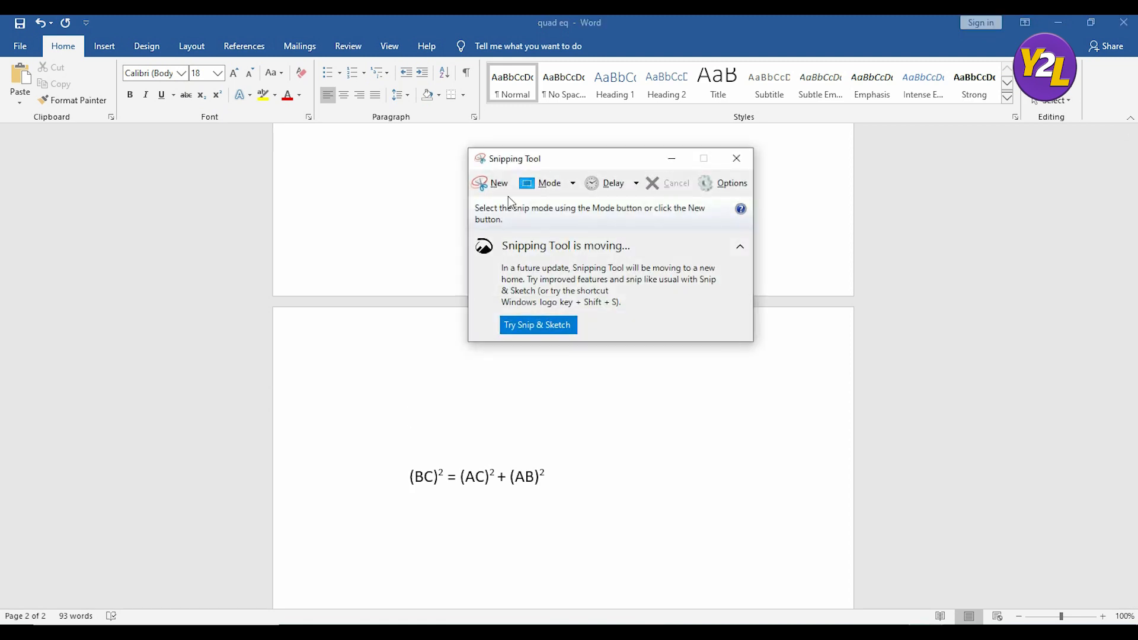
pyautogui.click(491, 184)
pyautogui.moveTo(343, 400); pyautogui.dragTo(632, 544)
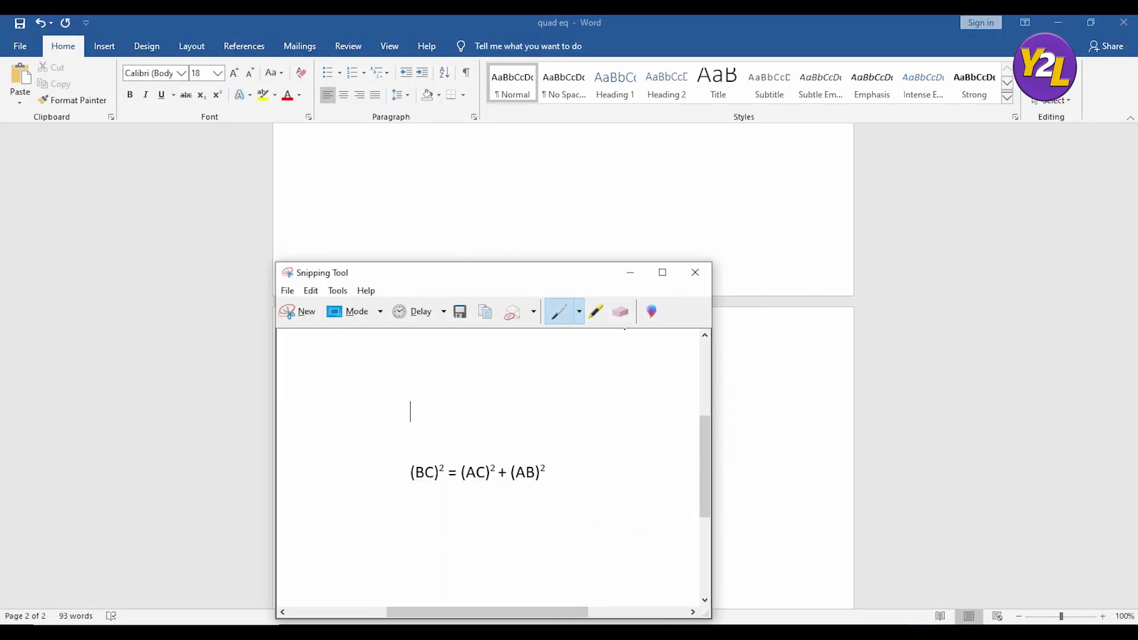
pyautogui.click(287, 291)
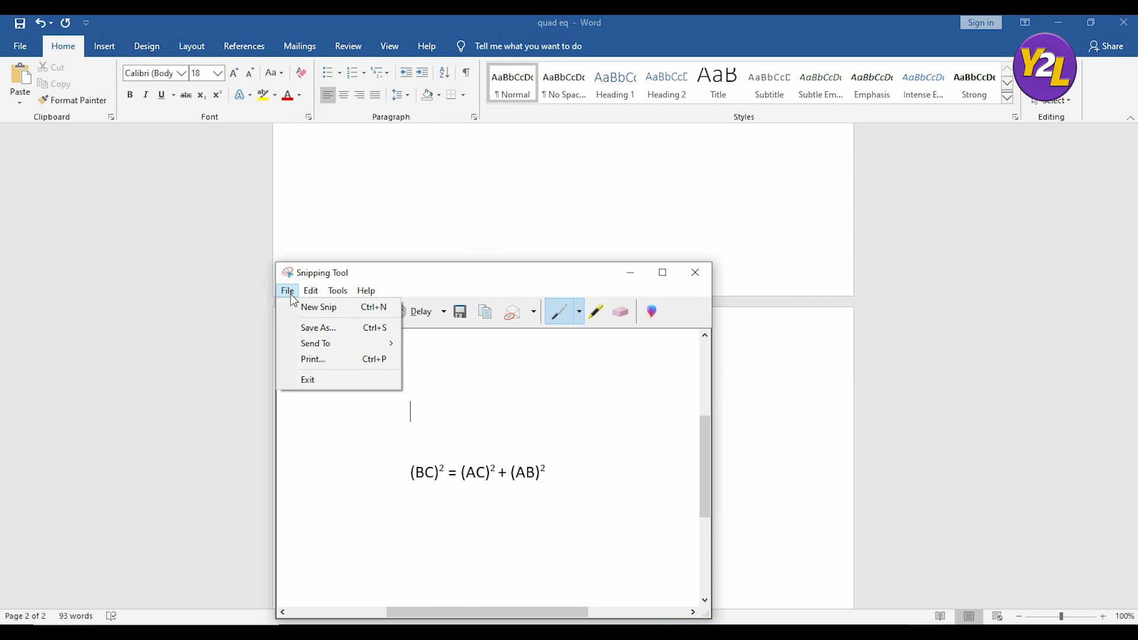
pyautogui.click(317, 328)
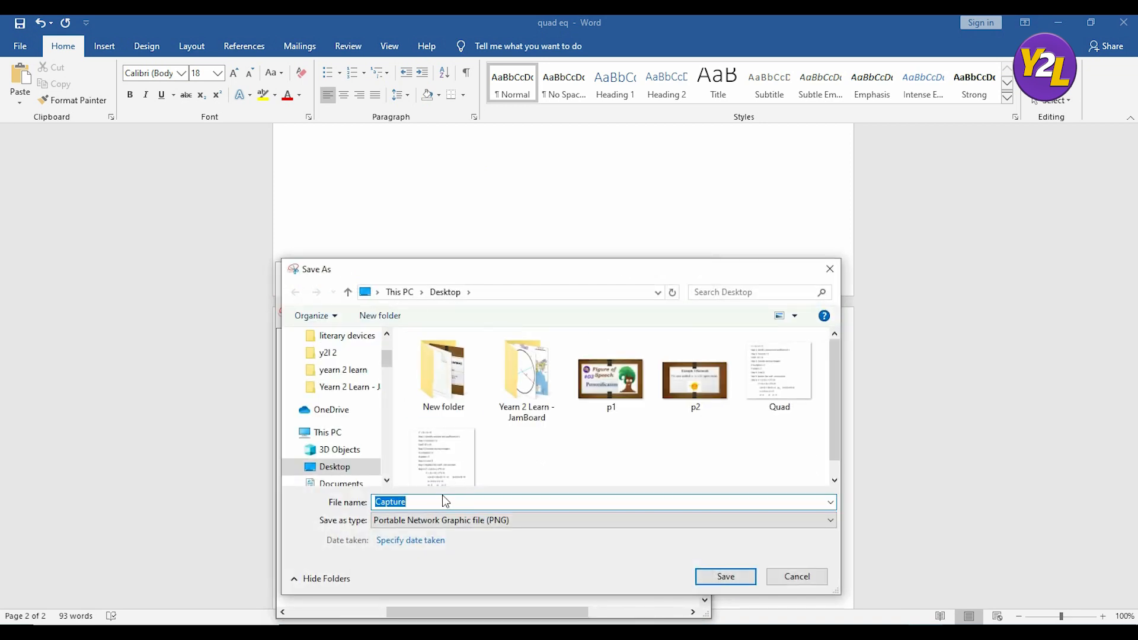
pyautogui.write('1')
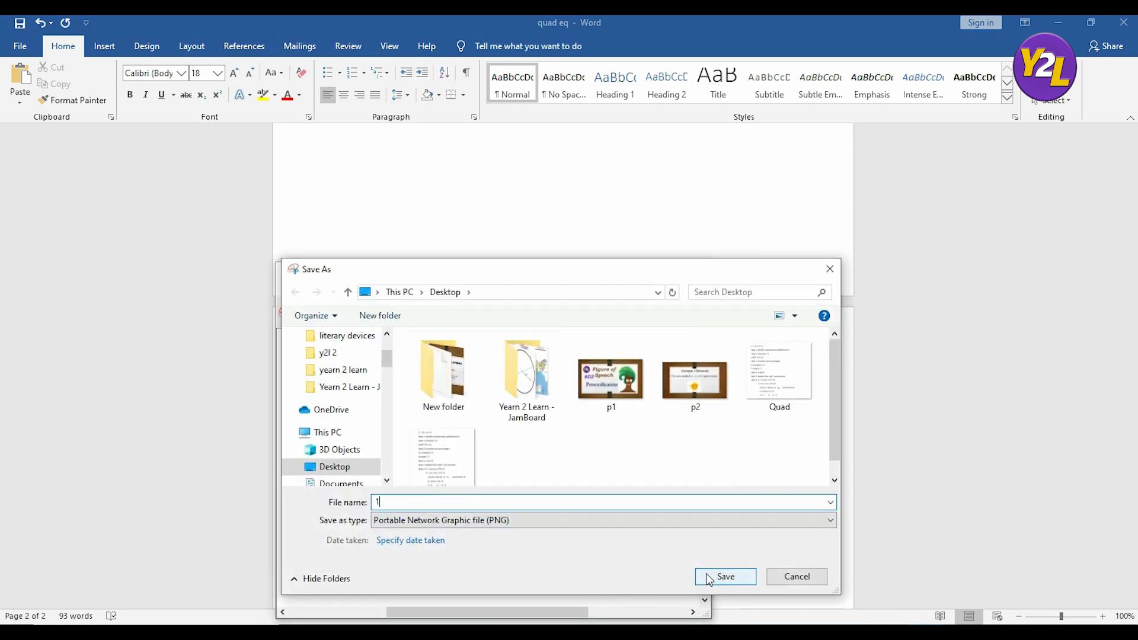
pyautogui.click(725, 579)
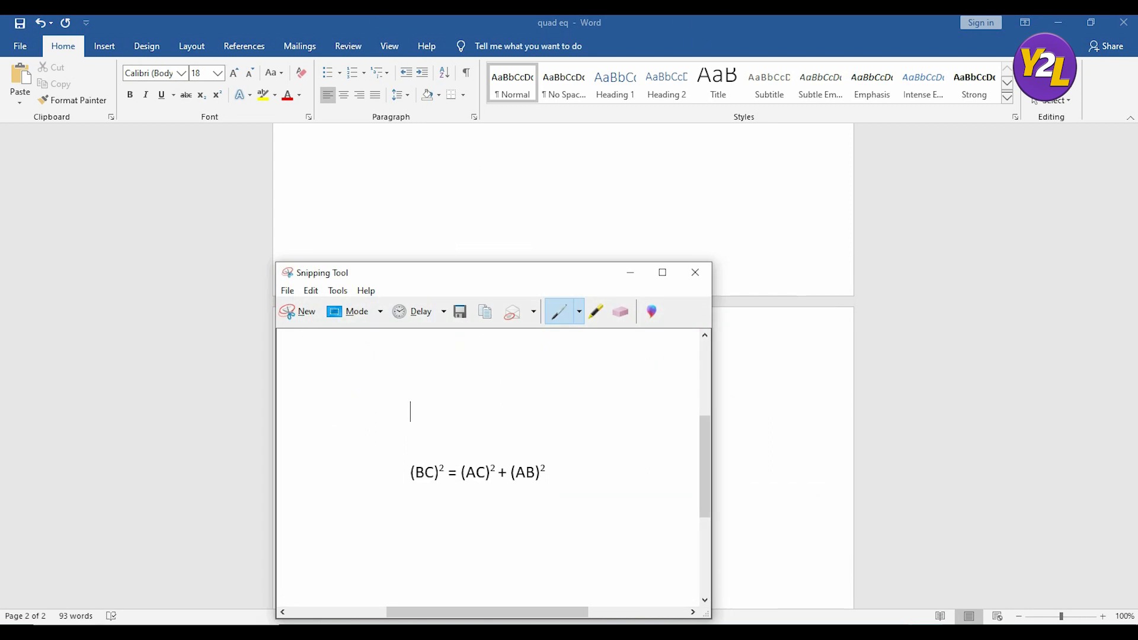
# Switch to the Mathematics jam in Jamboard and upload the equation image 1 from the Desktop onto the triangle frame.
pyautogui.click(717, 632)
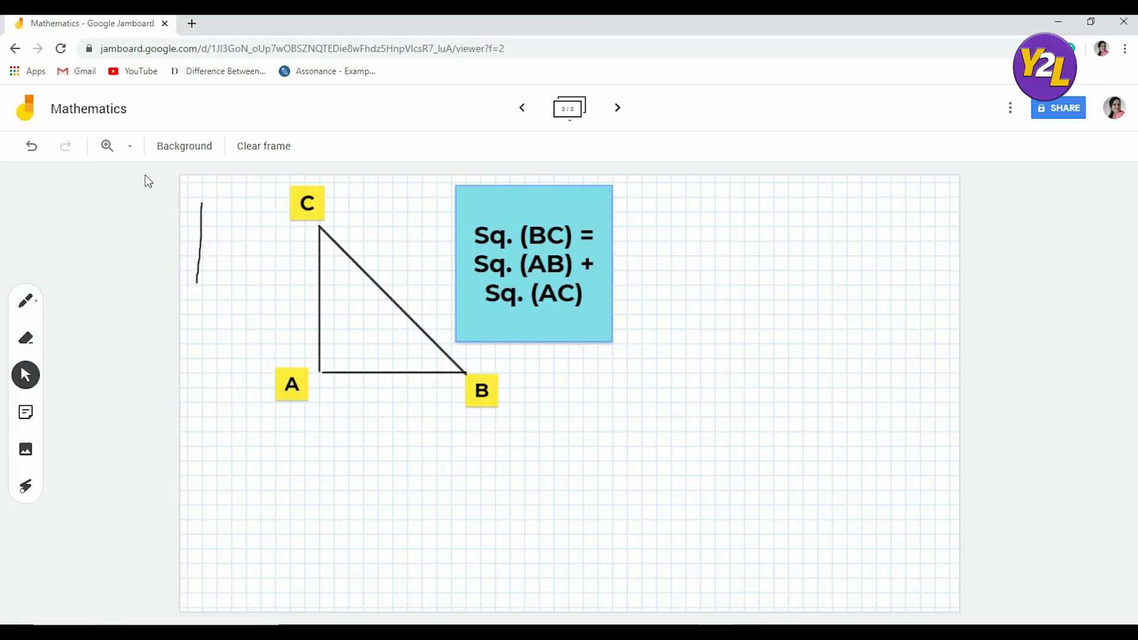
pyautogui.click(26, 412)
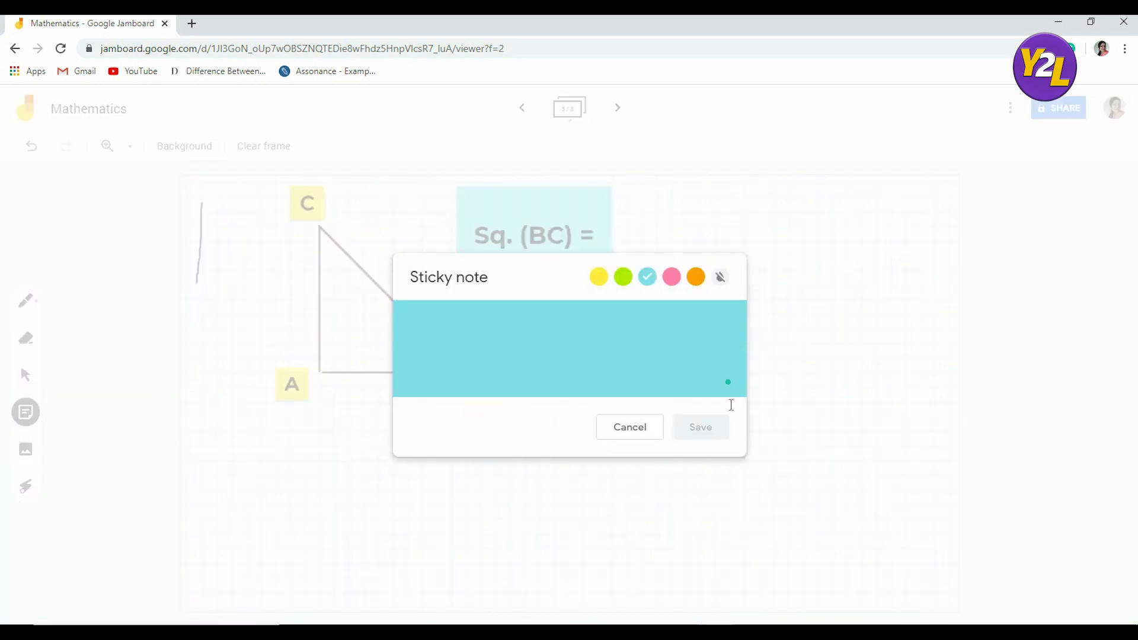
pyautogui.click(650, 432)
pyautogui.click(35, 449)
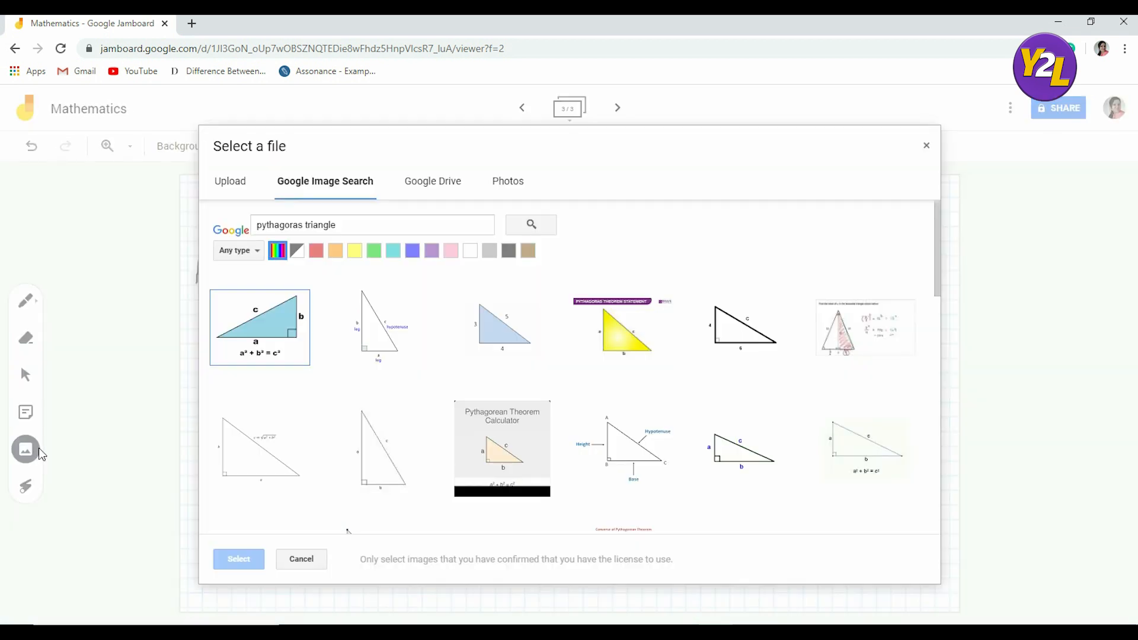
pyautogui.click(223, 187)
pyautogui.click(612, 395)
pyautogui.click(356, 142)
pyautogui.click(448, 331)
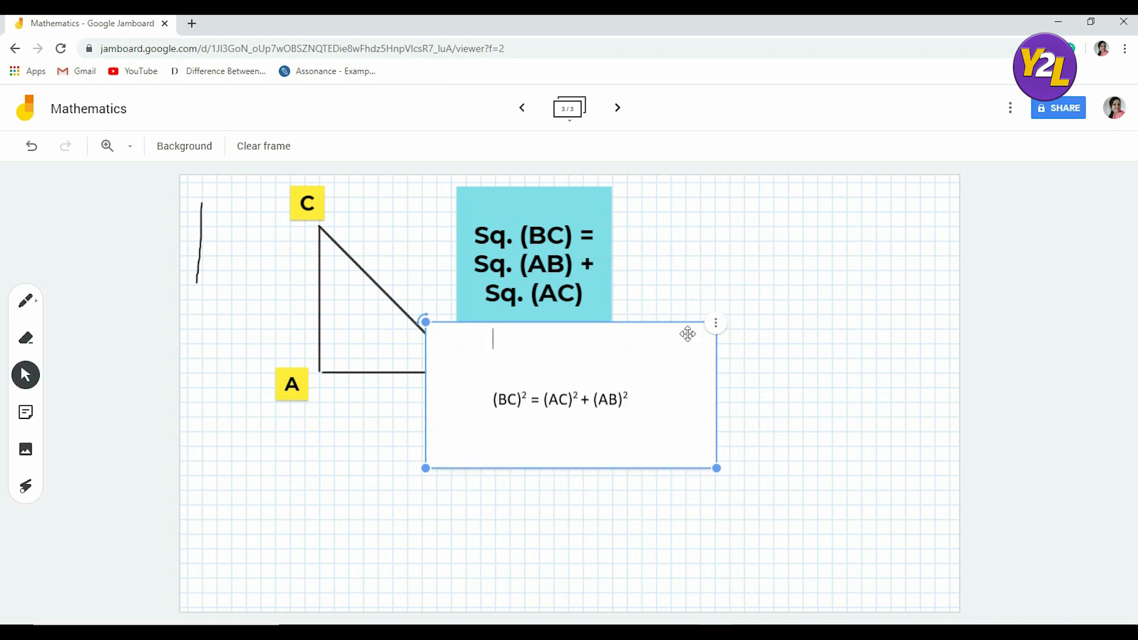
# Move the uploaded equation image below the triangle and shrink it to about two thirds of its size.
pyautogui.moveTo(602, 345); pyautogui.dragTo(617, 457)
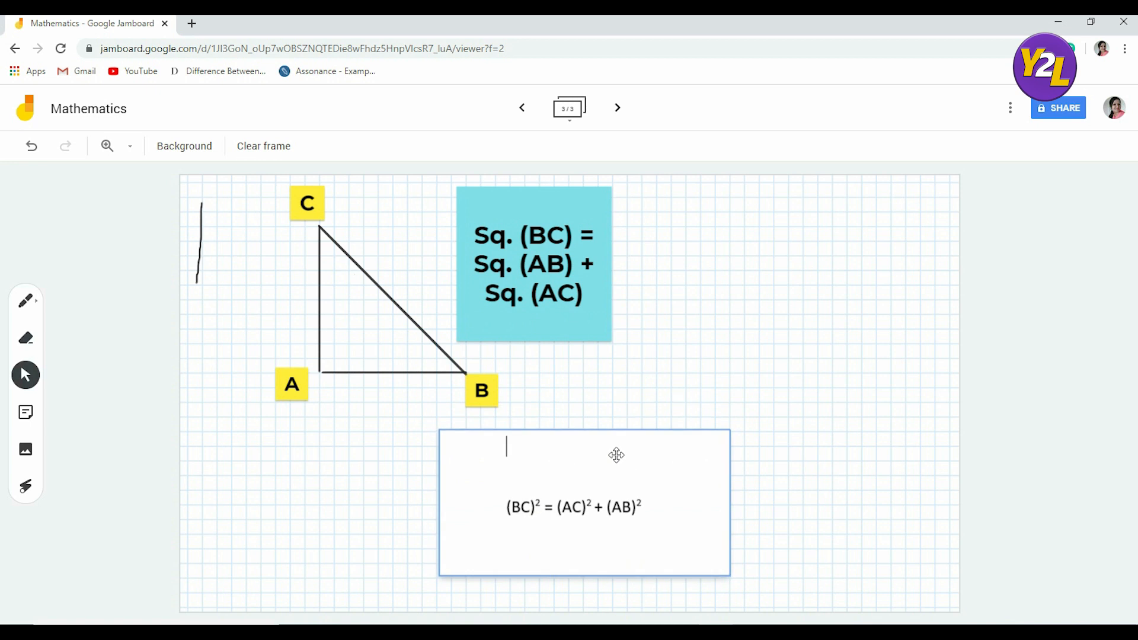
pyautogui.moveTo(721, 571); pyautogui.dragTo(639, 484)
pyautogui.click(723, 473)
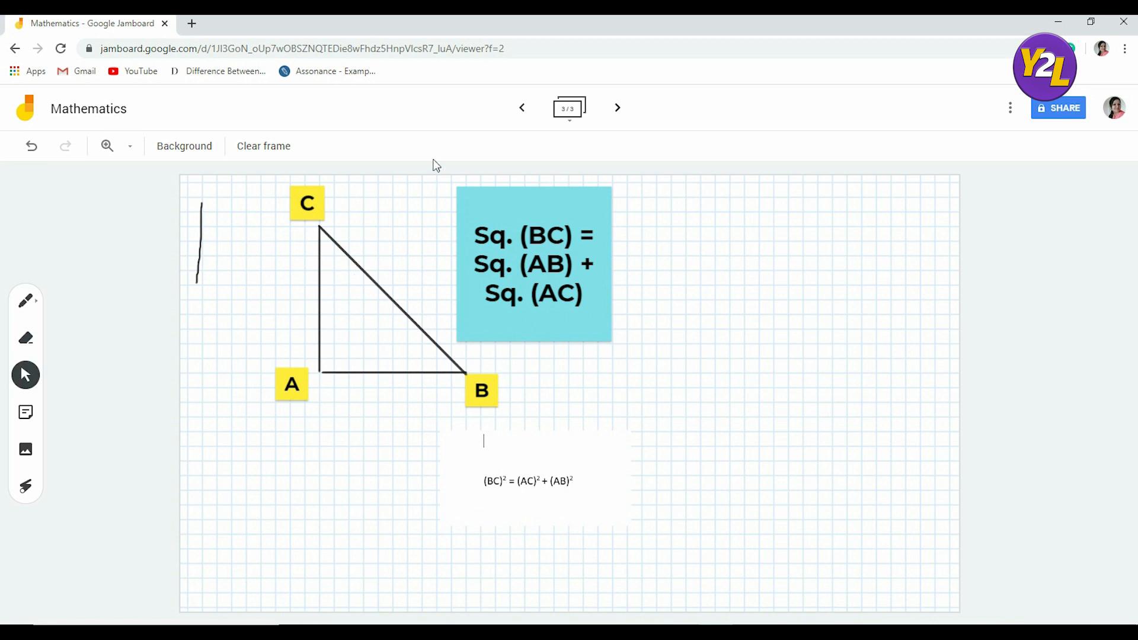
# Add a fourth frame to the jam and give it the graph-paper grid background.
pyautogui.click(624, 117)
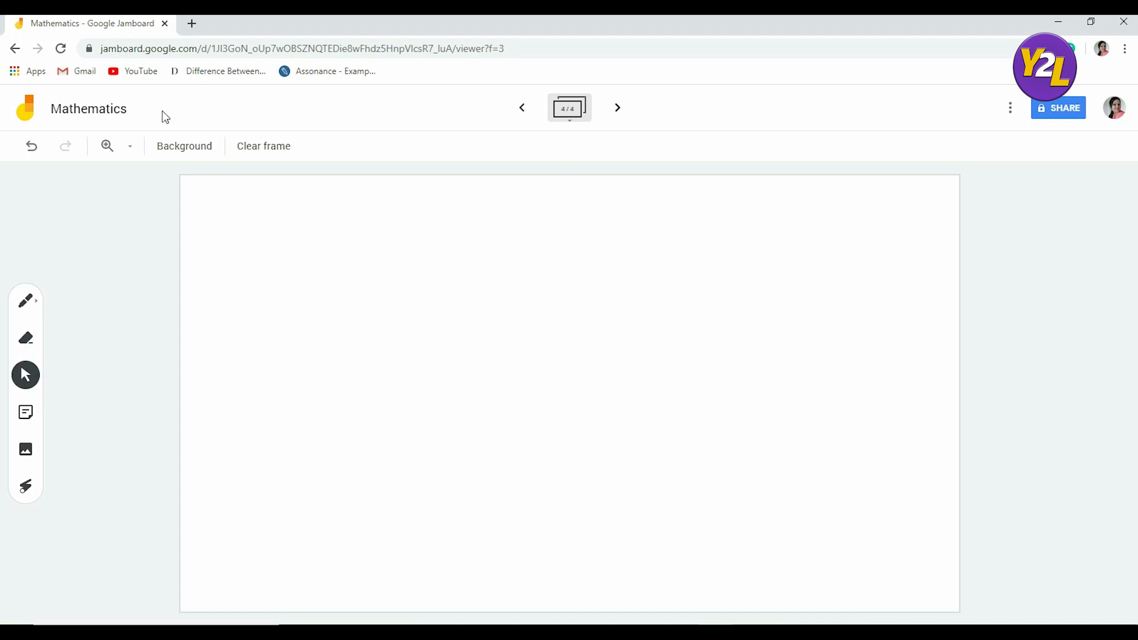
pyautogui.click(167, 141)
pyautogui.click(242, 175)
# Upload the bar graph image from the Desktop folder Yearn 2 Learn - JamBoard onto the fourth frame.
pyautogui.click(19, 449)
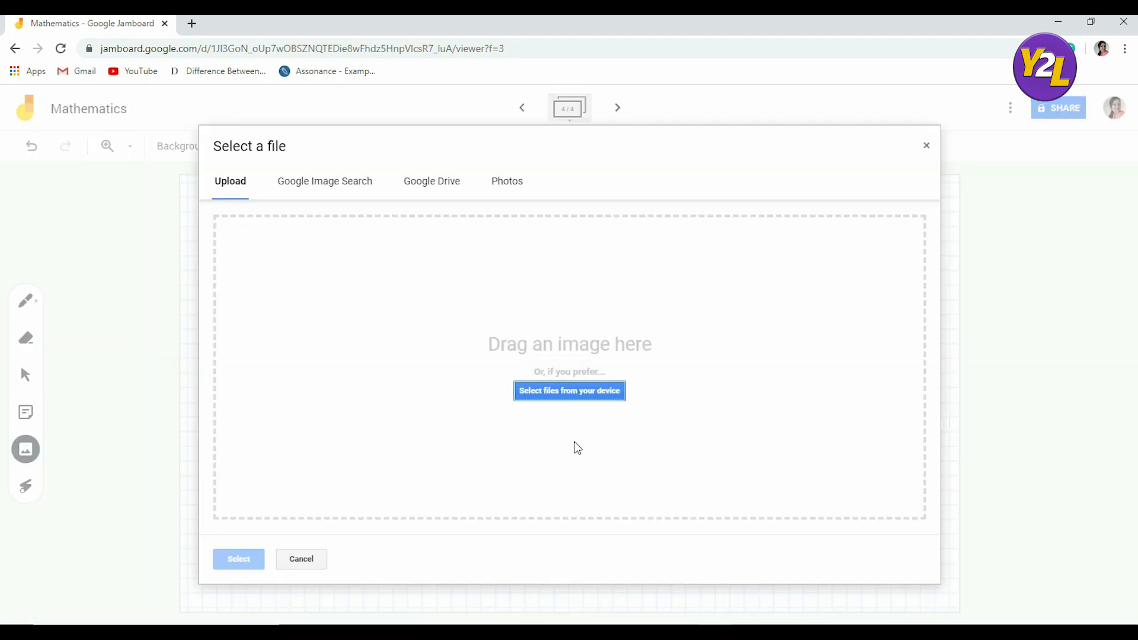
pyautogui.click(594, 392)
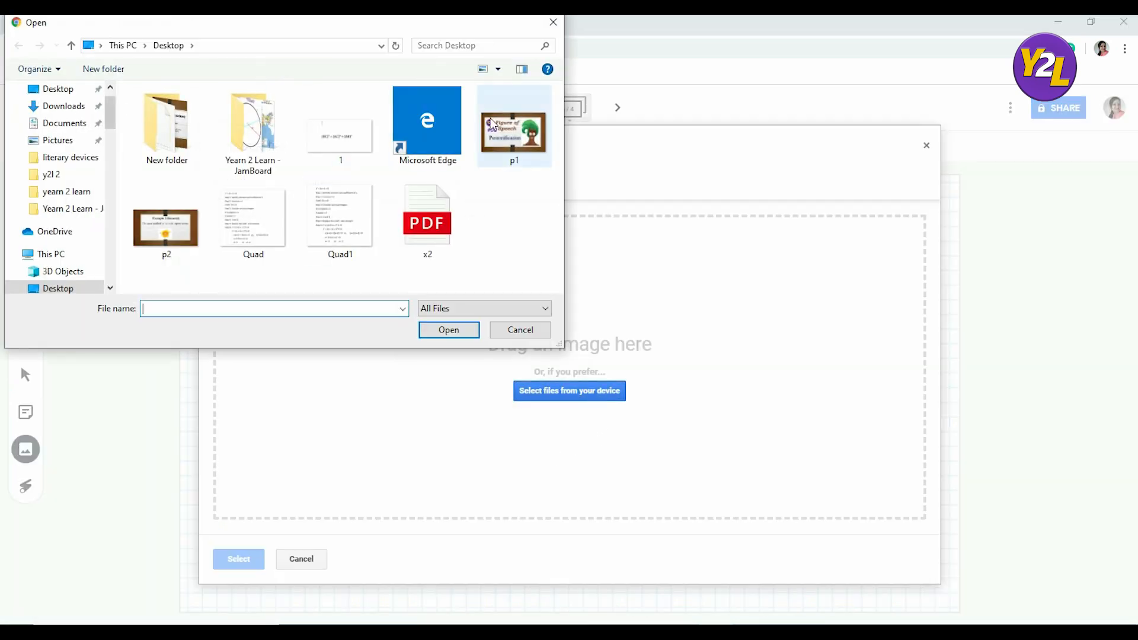
pyautogui.doubleClick(253, 128)
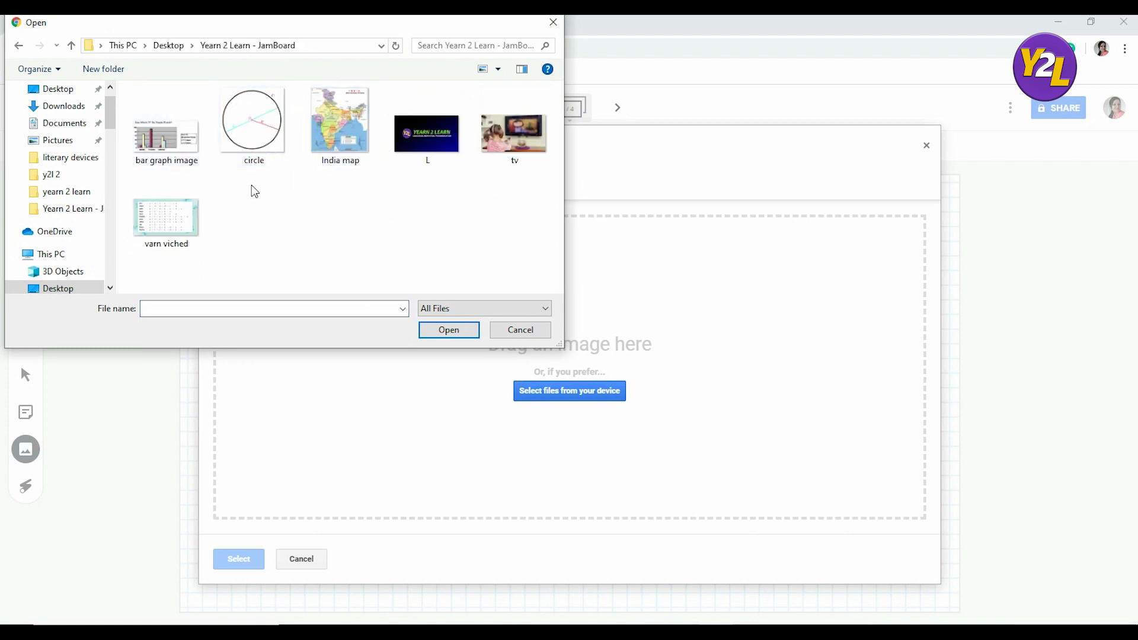
pyautogui.click(166, 137)
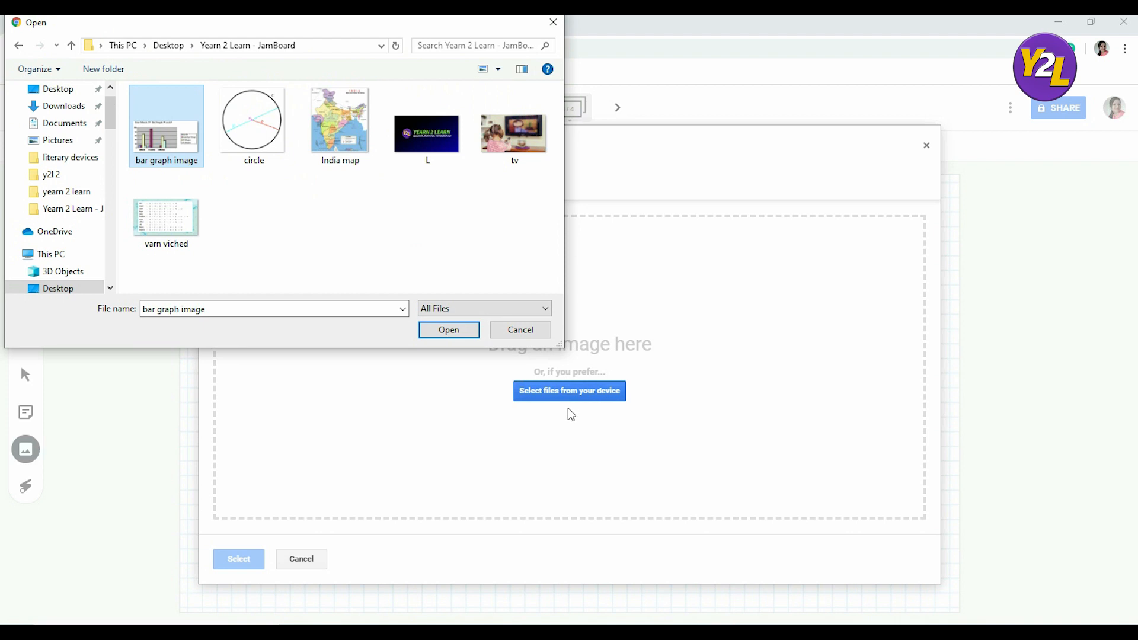
pyautogui.click(453, 329)
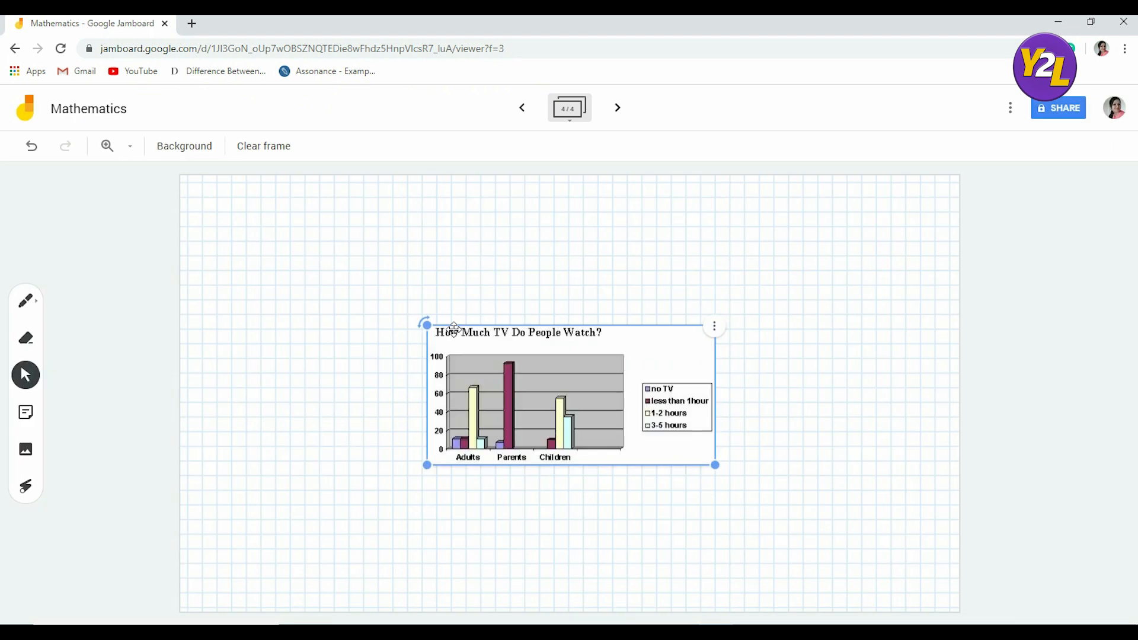
# Enlarge the bar graph image and reposition it across the middle of the frame, and clear the frame.
pyautogui.moveTo(715, 465); pyautogui.dragTo(824, 518)
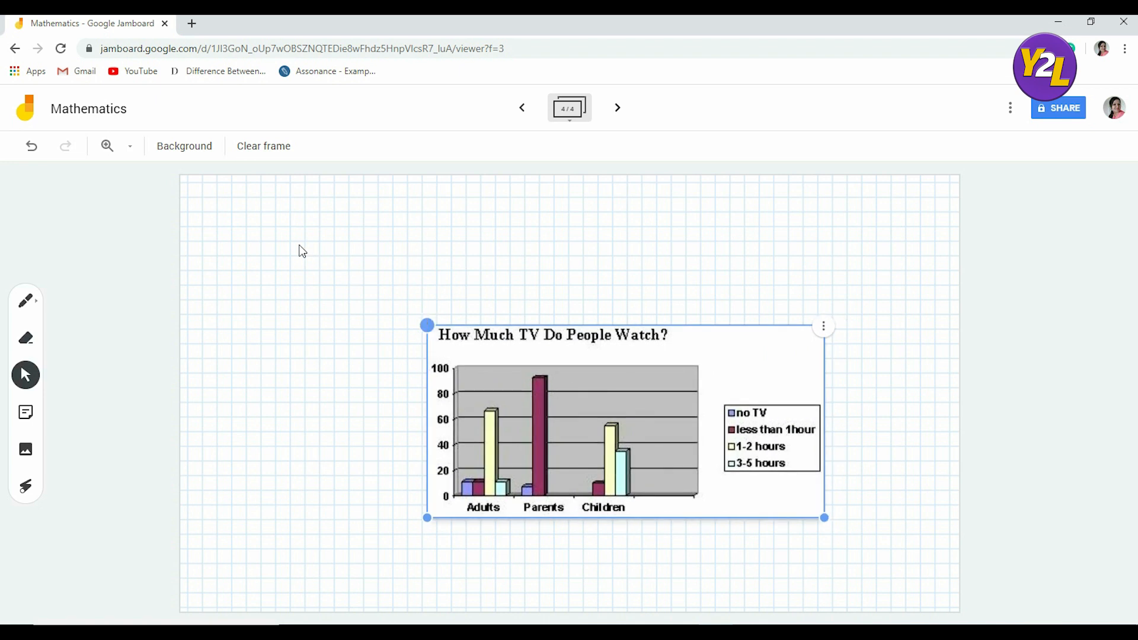
pyautogui.moveTo(823, 423); pyautogui.dragTo(832, 456)
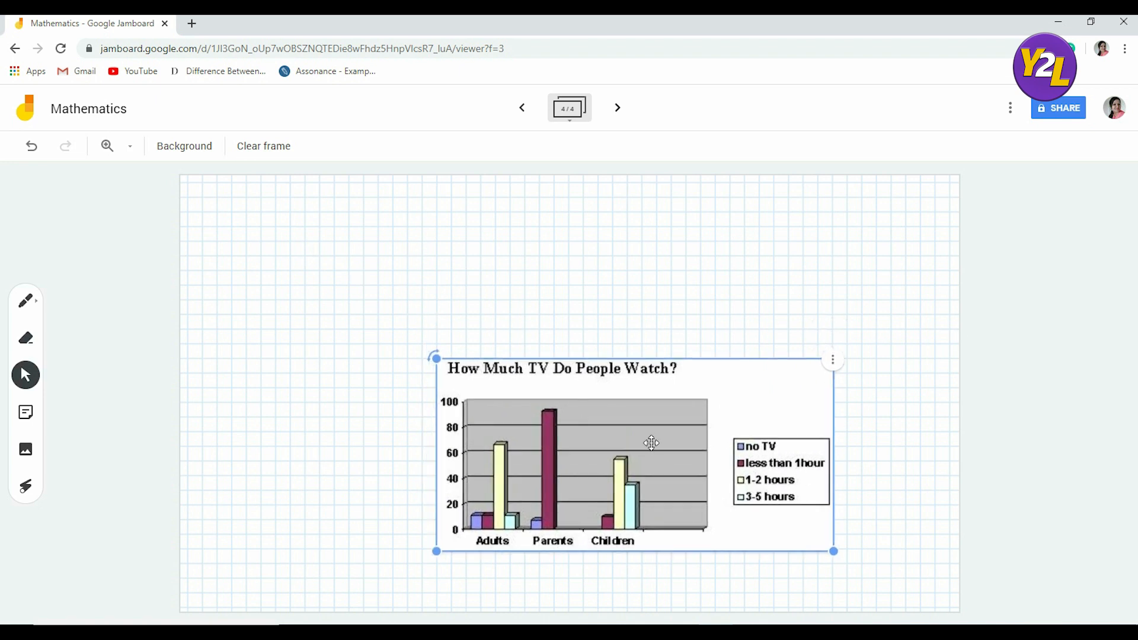
pyautogui.moveTo(648, 439); pyautogui.dragTo(503, 215)
pyautogui.moveTo(688, 325); pyautogui.dragTo(899, 438)
pyautogui.moveTo(637, 333); pyautogui.dragTo(553, 353)
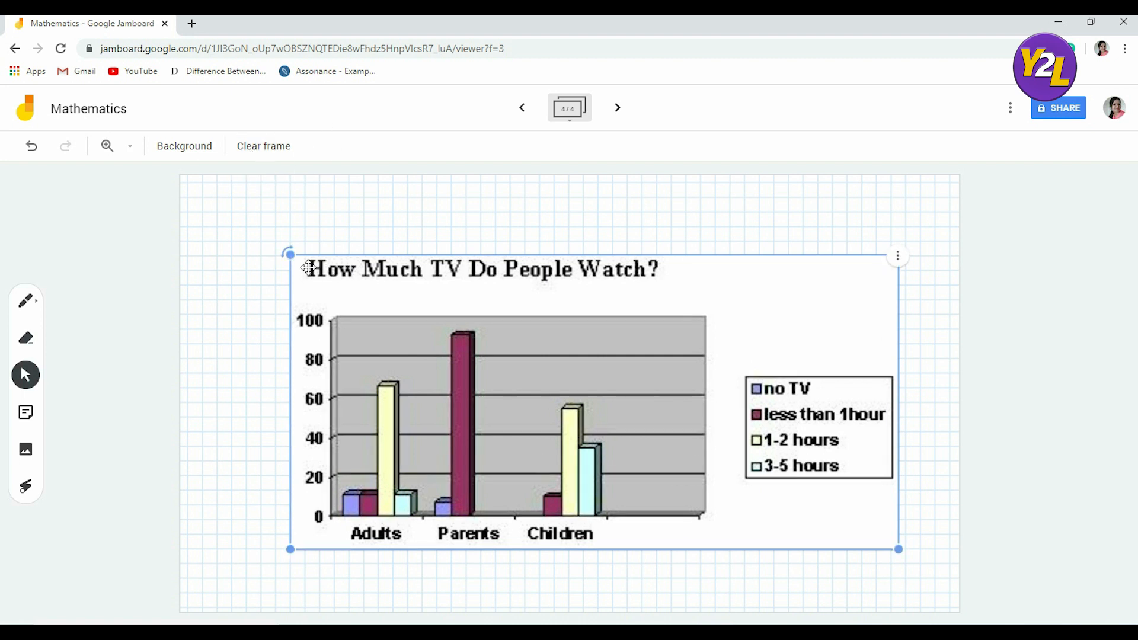
pyautogui.click(274, 146)
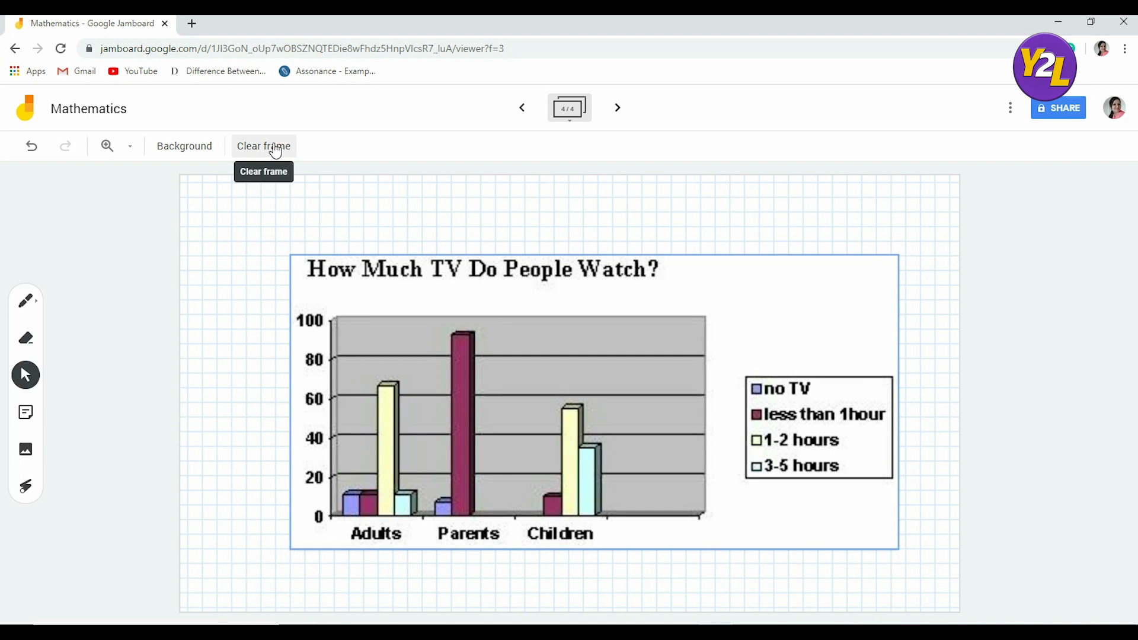
# Add a blue sticky note reading "How much TV do people watch?" and place it near the frame's upper-left corner.
pyautogui.click(25, 411)
pyautogui.write('How much')
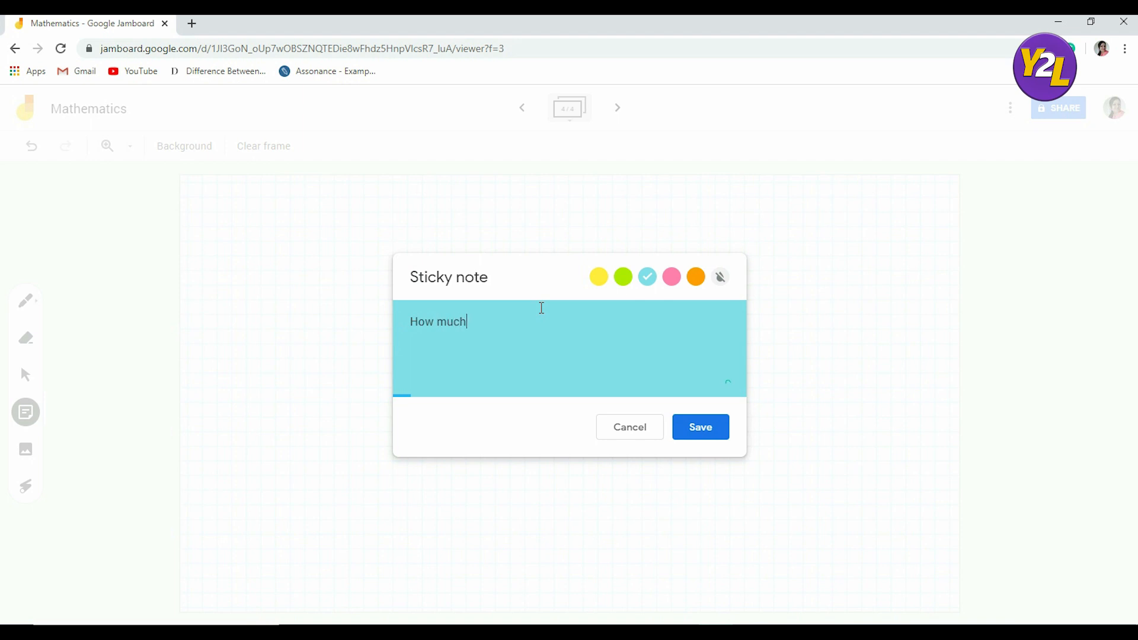
pyautogui.write(' TV do people watch?')
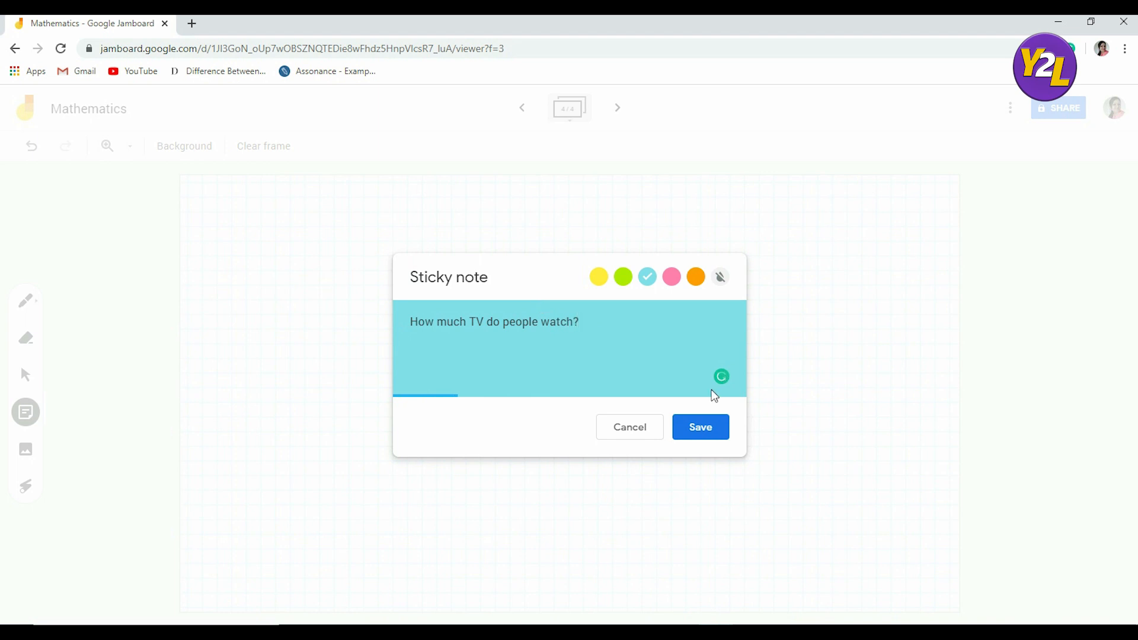
pyautogui.click(703, 443)
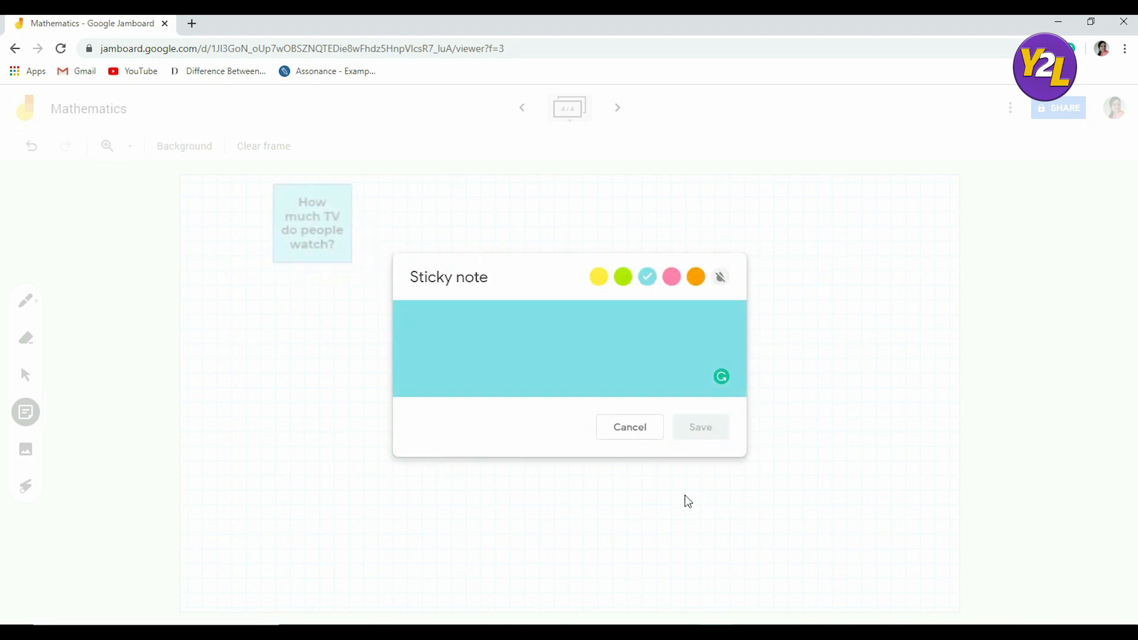
pyautogui.click(628, 439)
pyautogui.moveTo(333, 222); pyautogui.dragTo(289, 217)
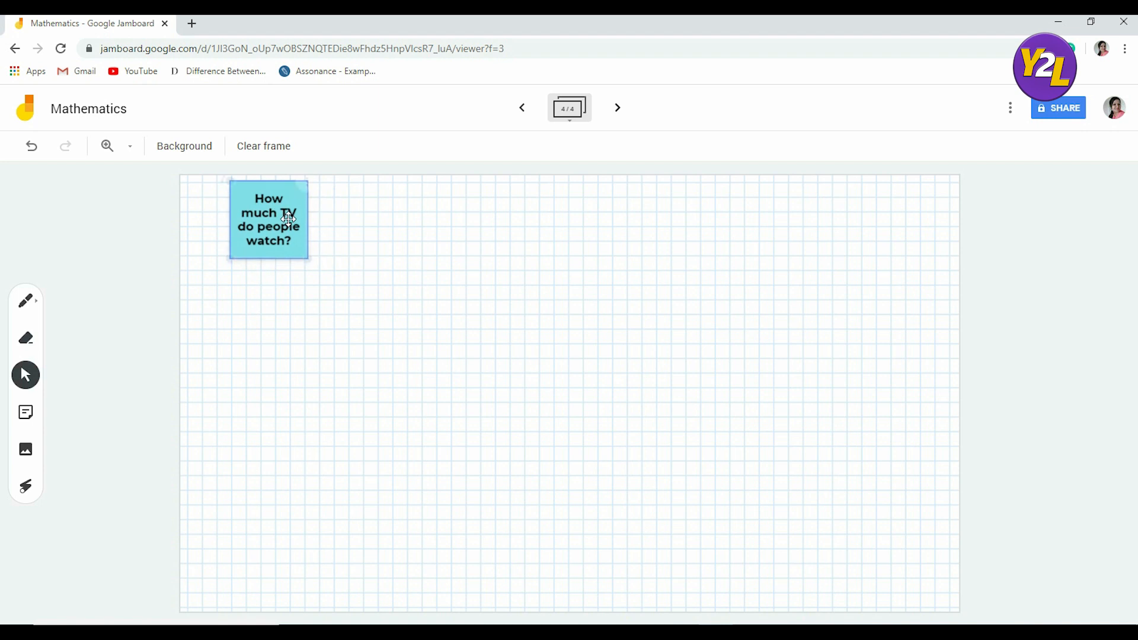
pyautogui.click(763, 427)
# Draw a vertical and a horizontal black pen line meeting at the lower left as the graph's axes.
pyautogui.click(26, 301)
pyautogui.click(26, 301)
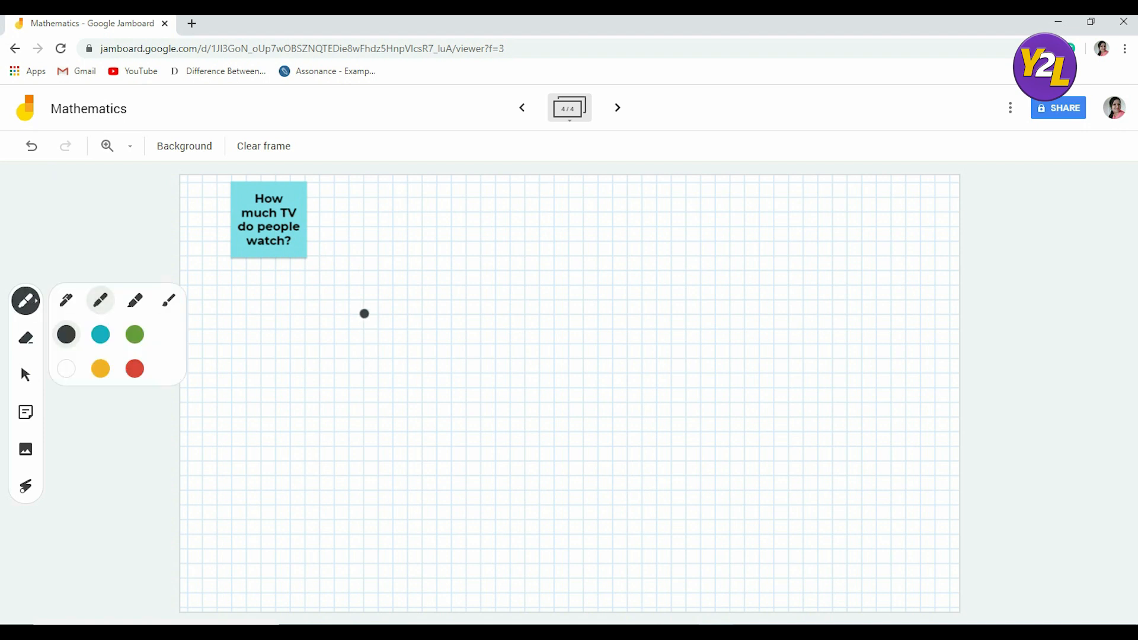
pyautogui.moveTo(364, 313)
pyautogui.mouseDown()
pyautogui.moveTo(358, 546)
pyautogui.moveTo(688, 536)
pyautogui.mouseUp()
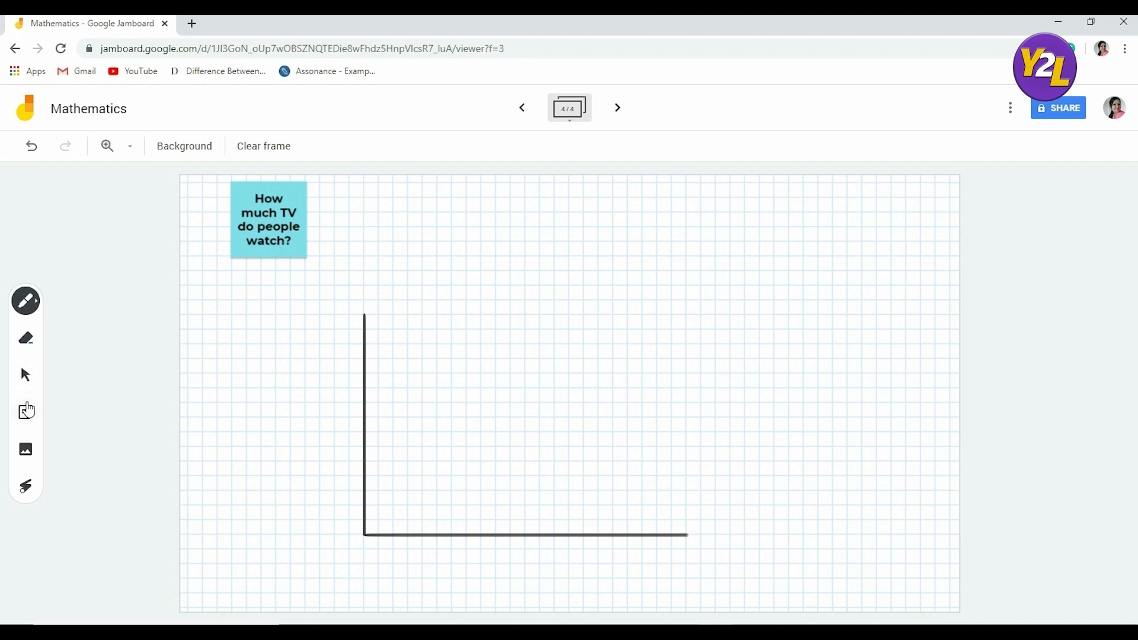
# Add a transparent sticky note containing the digit 0.
pyautogui.click(26, 412)
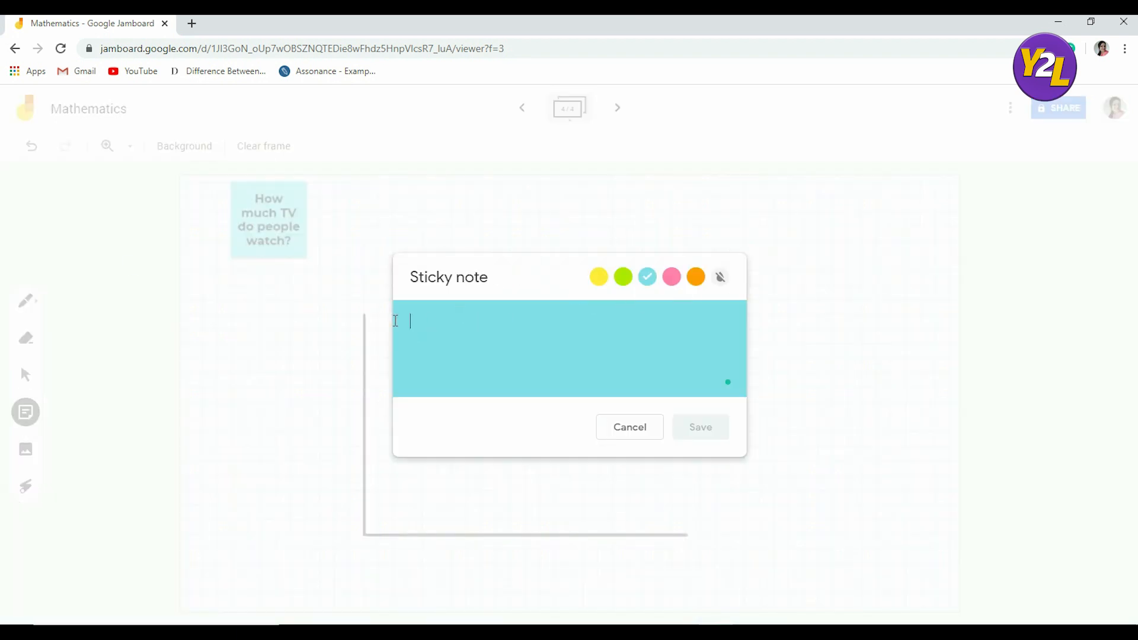
pyautogui.write('o')
pyautogui.press('BackSpace')
pyautogui.write('0')
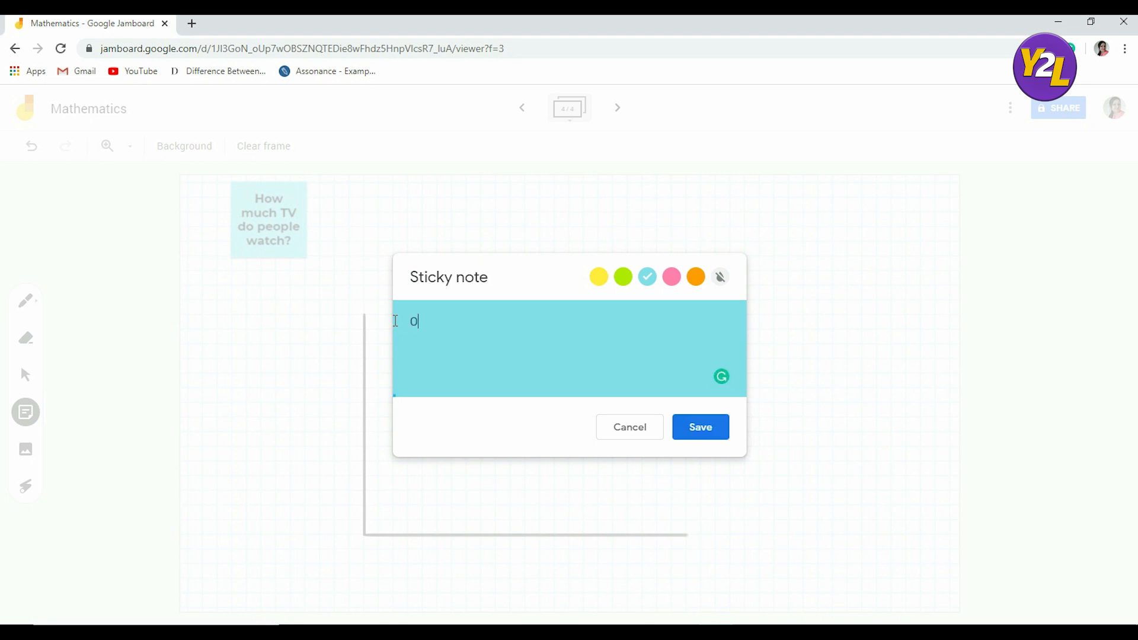
pyautogui.click(720, 277)
pyautogui.click(713, 432)
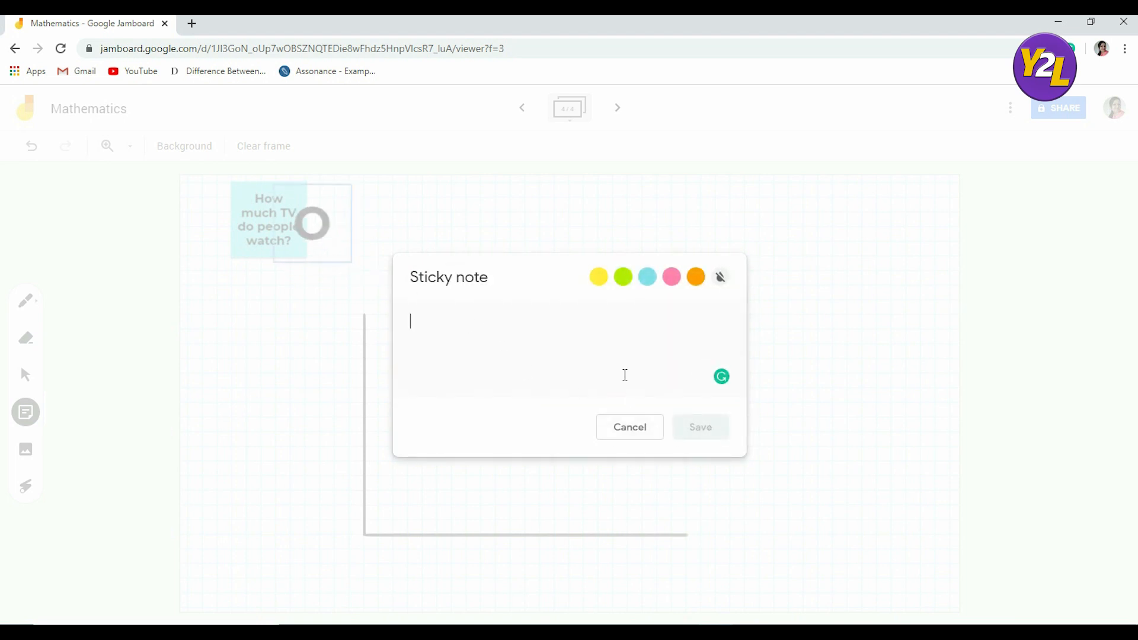
pyautogui.click(630, 428)
# Shrink the 0 note to about half its size and place it just below and left of the axes' origin.
pyautogui.moveTo(308, 231); pyautogui.dragTo(314, 517)
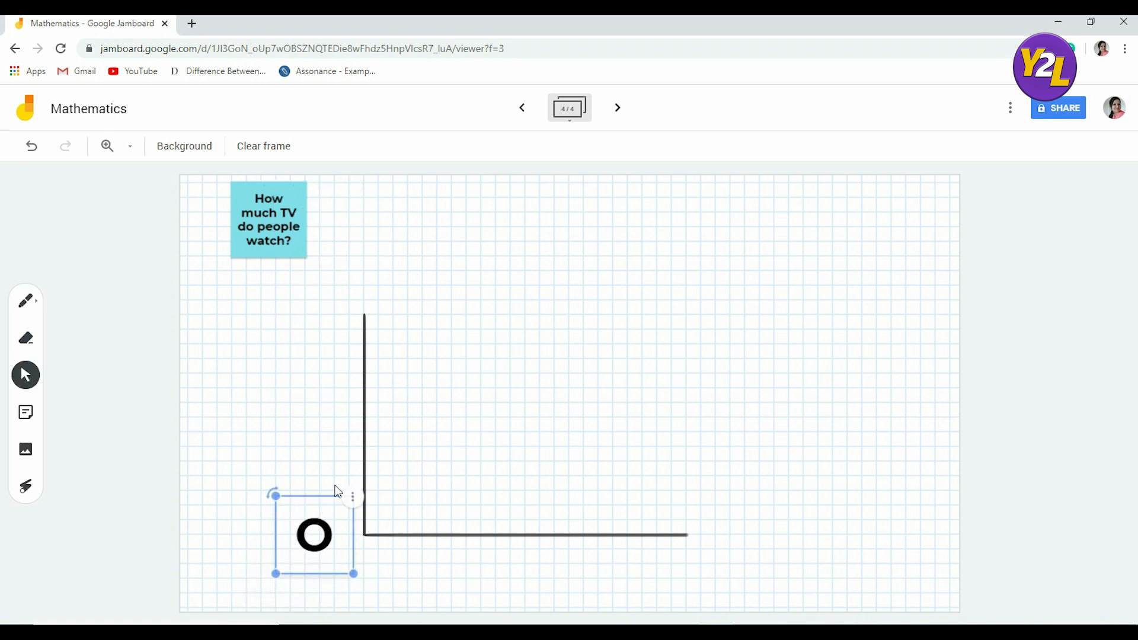
pyautogui.moveTo(353, 574); pyautogui.dragTo(319, 539)
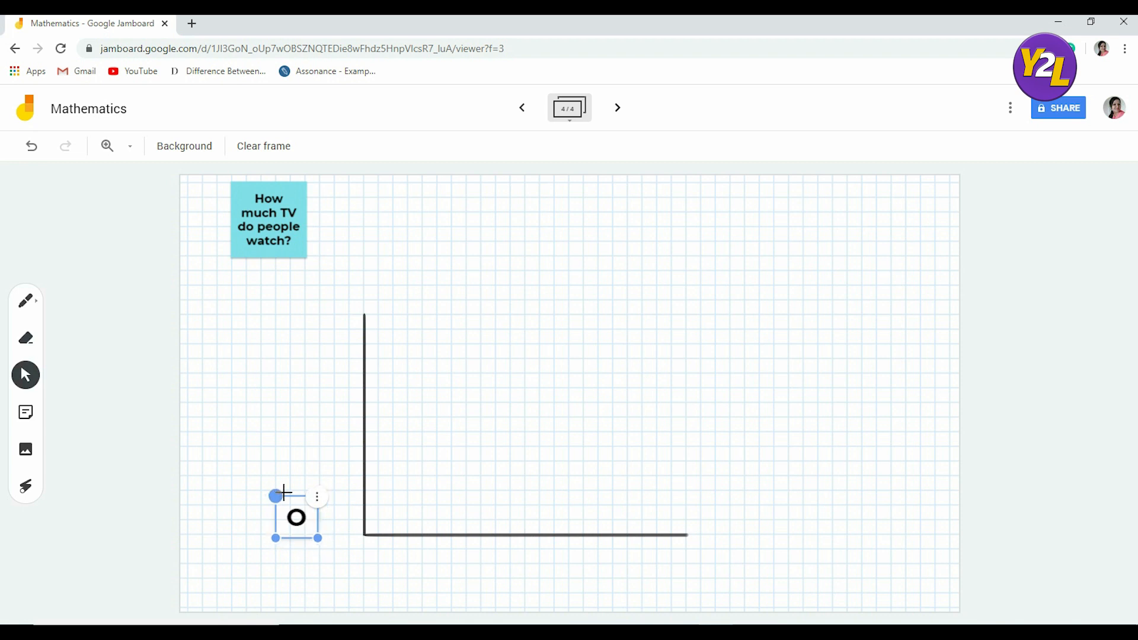
pyautogui.moveTo(291, 503); pyautogui.dragTo(333, 536)
pyautogui.click(419, 561)
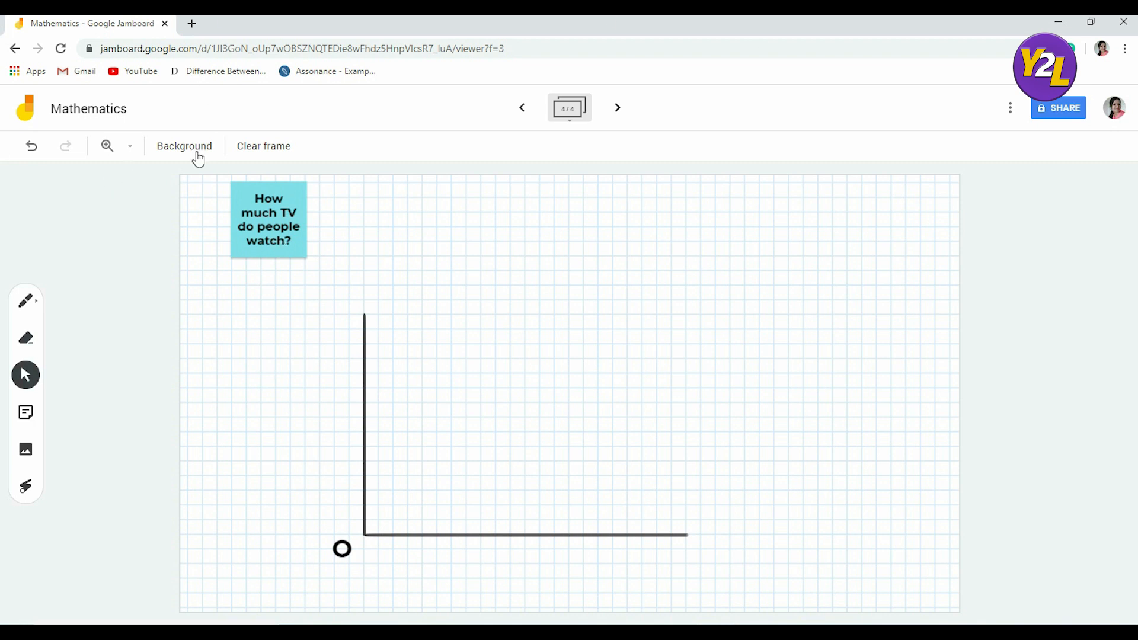
# Upload the tv image from the Yearn 2 Learn - JamBoard folder onto the graph frame.
pyautogui.click(20, 459)
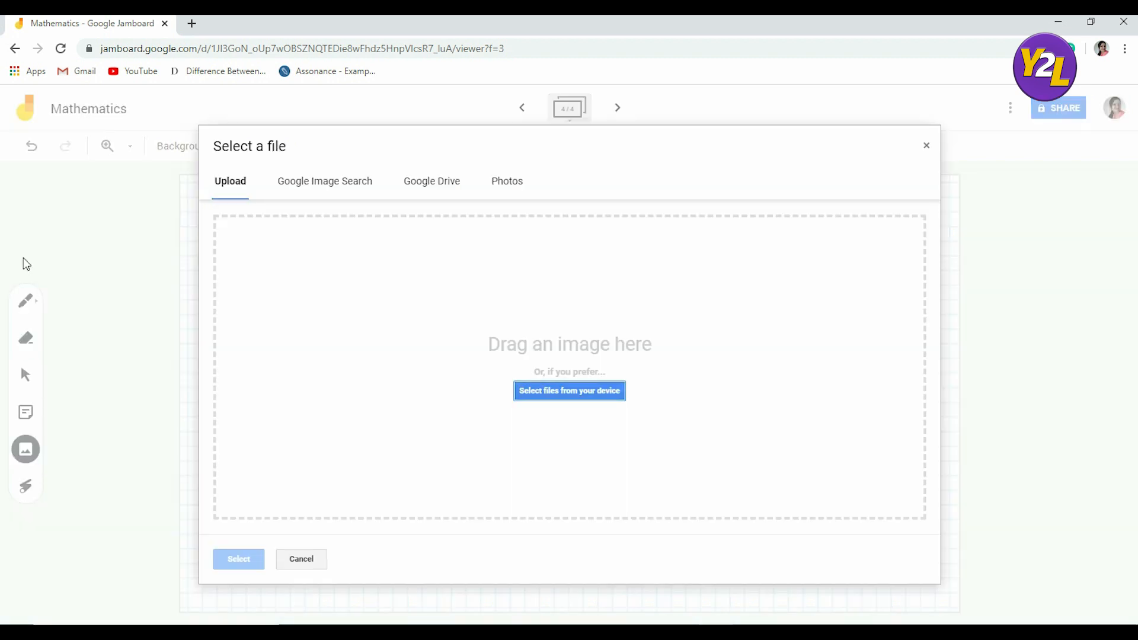
pyautogui.click(610, 397)
pyautogui.click(517, 156)
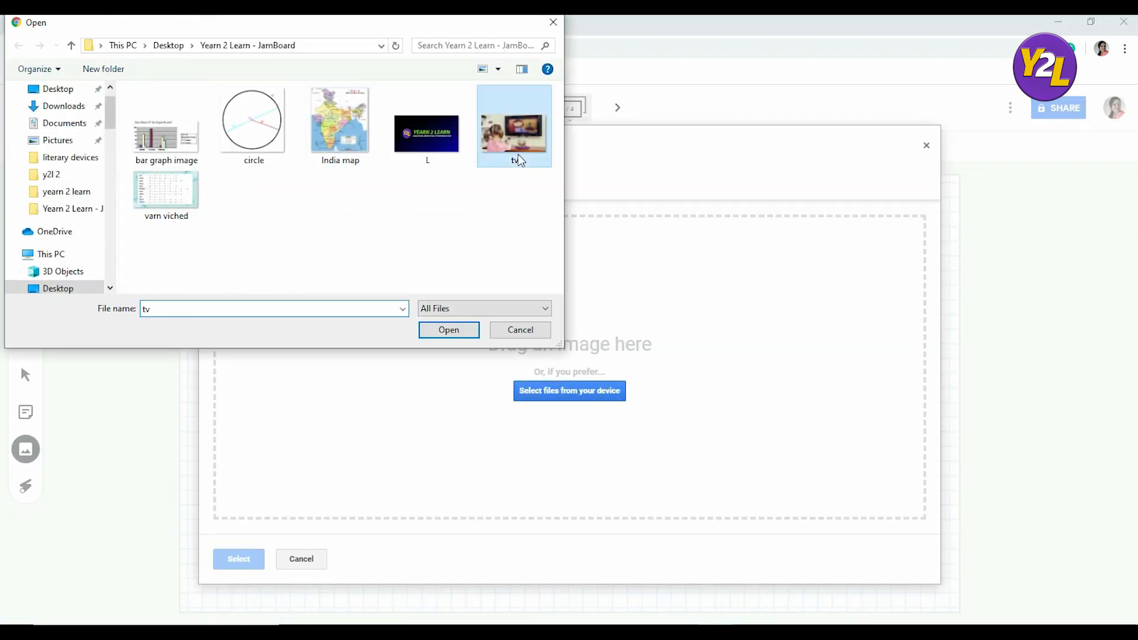
pyautogui.click(456, 330)
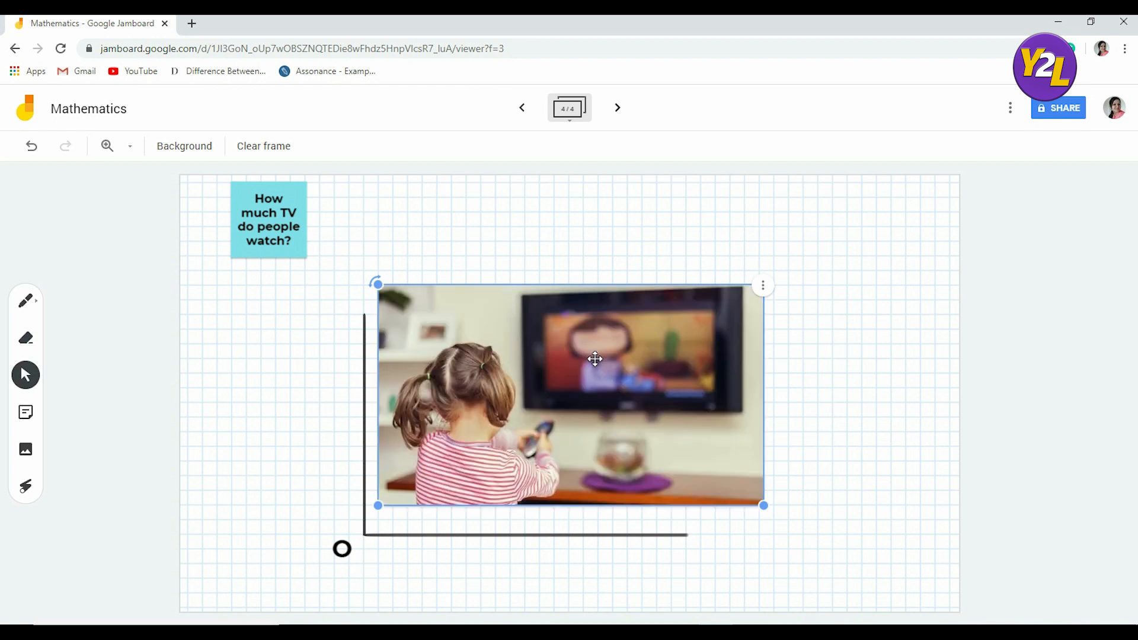
# Move the TV picture to the frame's upper-right corner and shrink it to about two thirds of its size.
pyautogui.moveTo(595, 359); pyautogui.dragTo(801, 249)
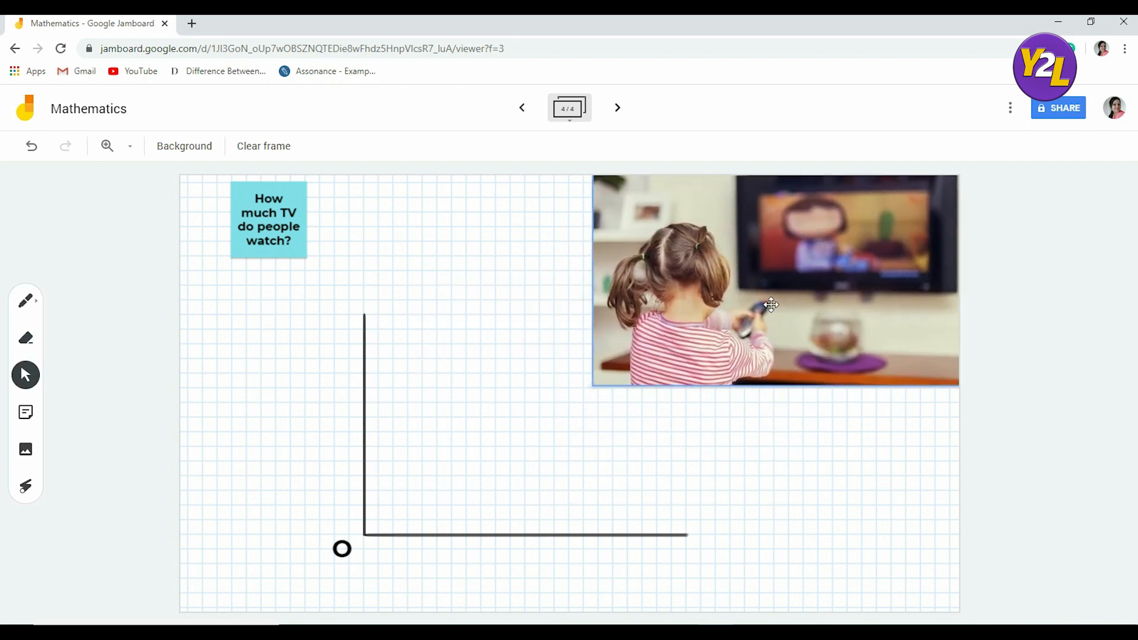
pyautogui.click(799, 524)
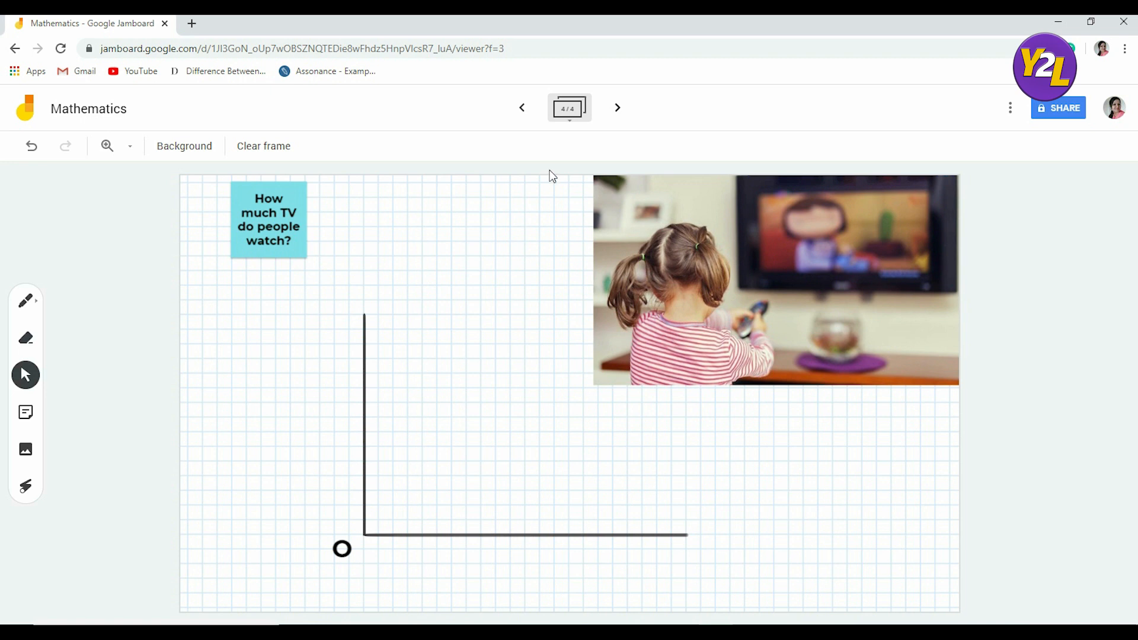
pyautogui.click(664, 275)
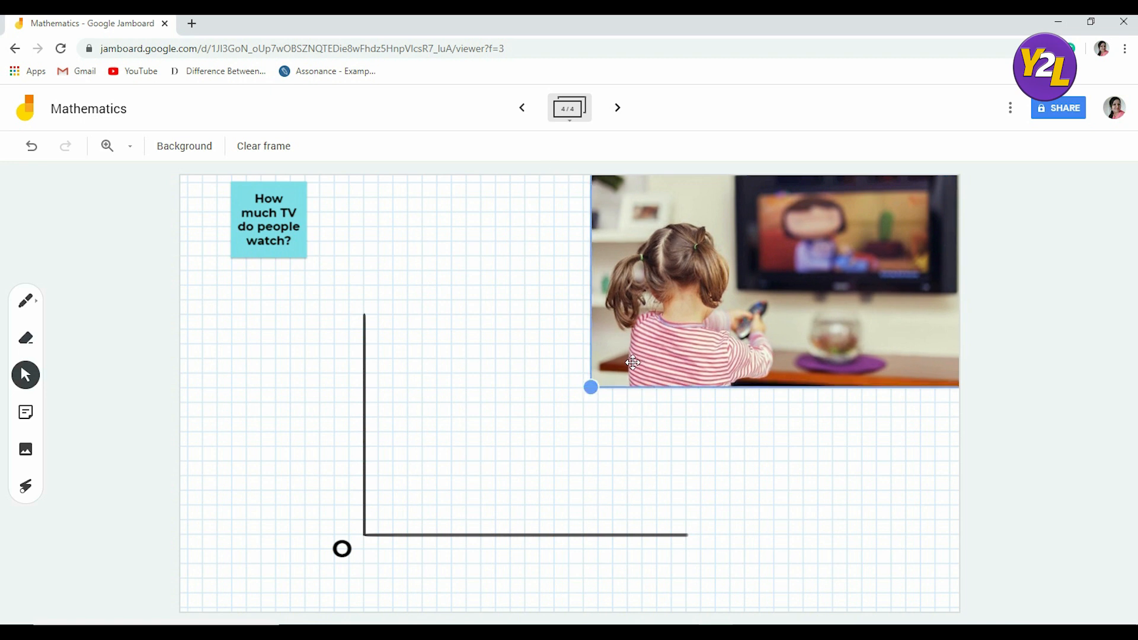
pyautogui.moveTo(595, 386); pyautogui.dragTo(703, 323)
pyautogui.click(675, 382)
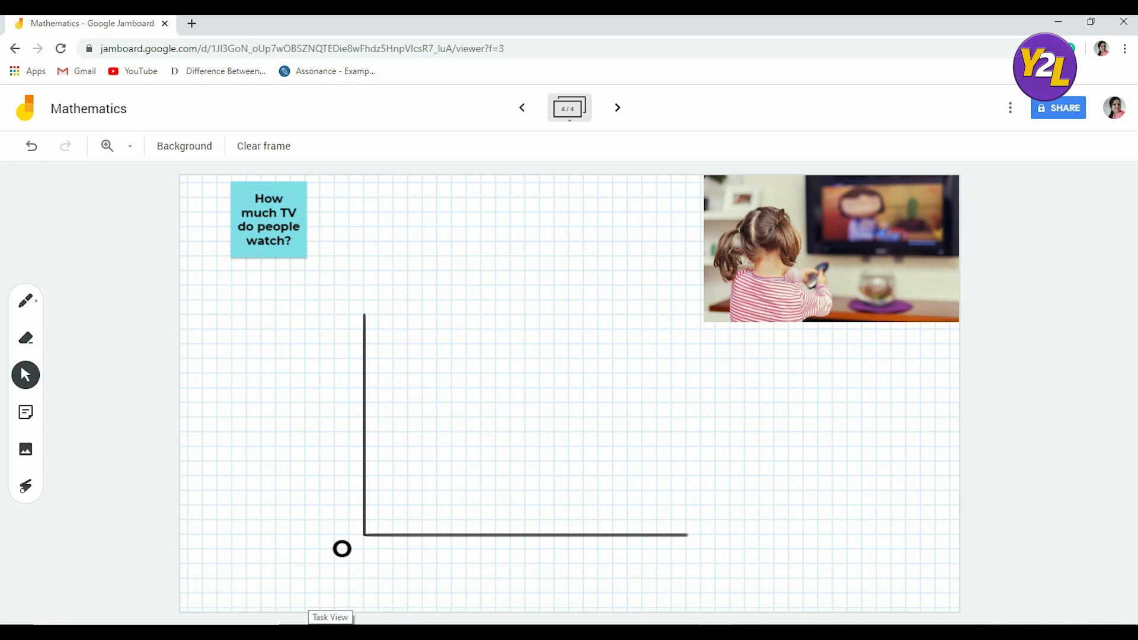
# Draw a bar outline in blue marker on the horizontal axis, about three grid squares wide and six high.
pyautogui.click(46, 306)
pyautogui.click(38, 305)
pyautogui.click(99, 301)
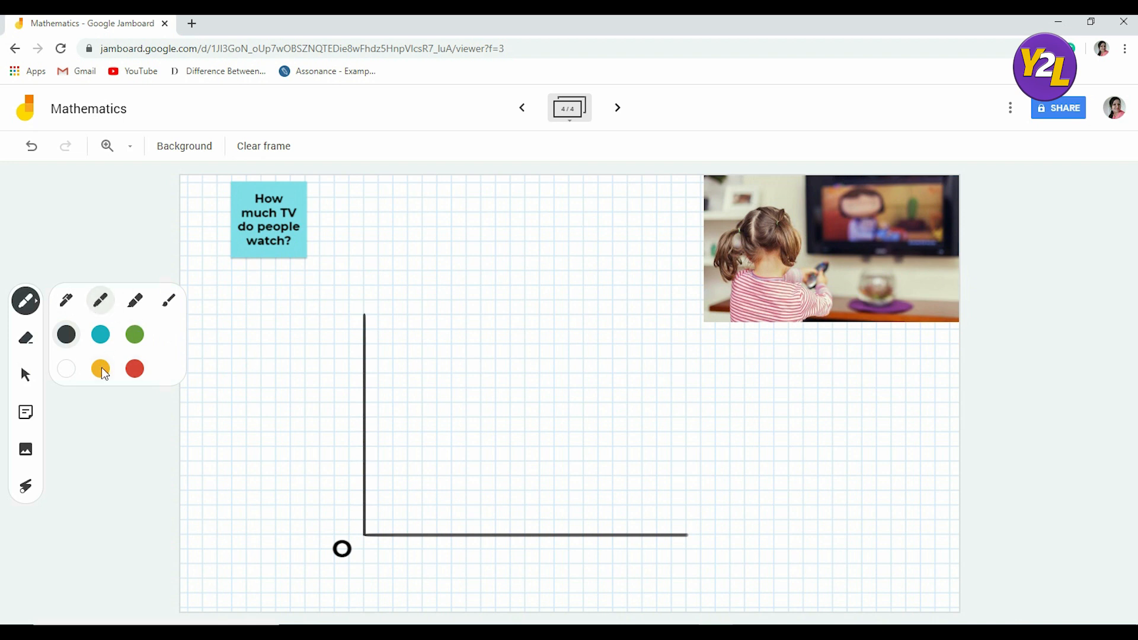
pyautogui.click(102, 338)
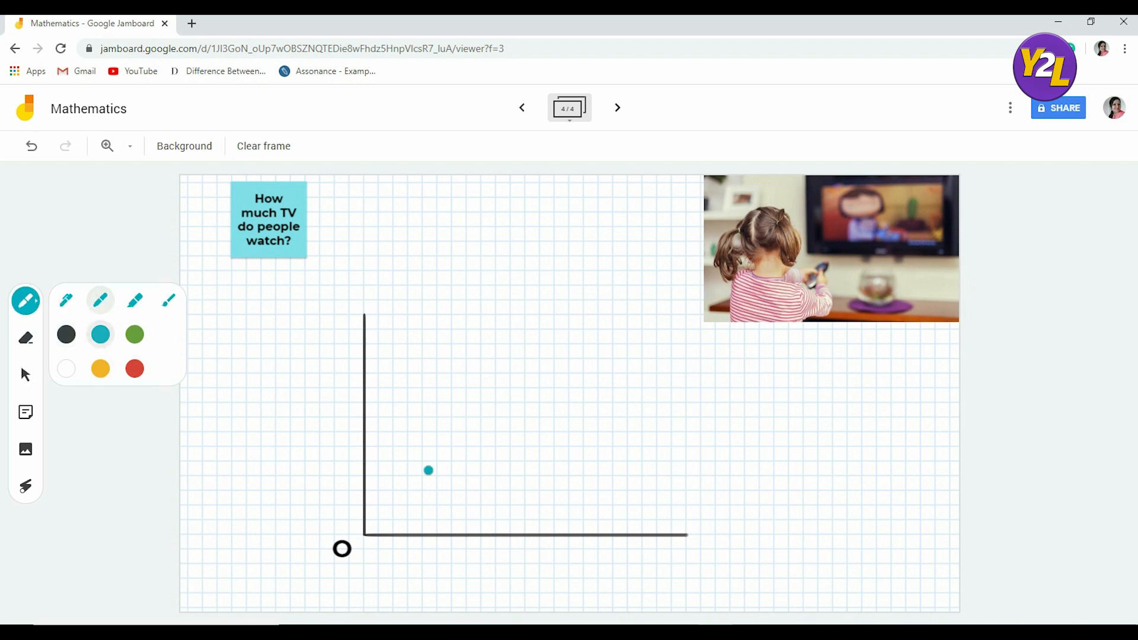
pyautogui.moveTo(410, 530)
pyautogui.mouseDown()
pyautogui.moveTo(412, 444)
pyautogui.moveTo(450, 447)
pyautogui.moveTo(451, 536)
pyautogui.mouseUp()
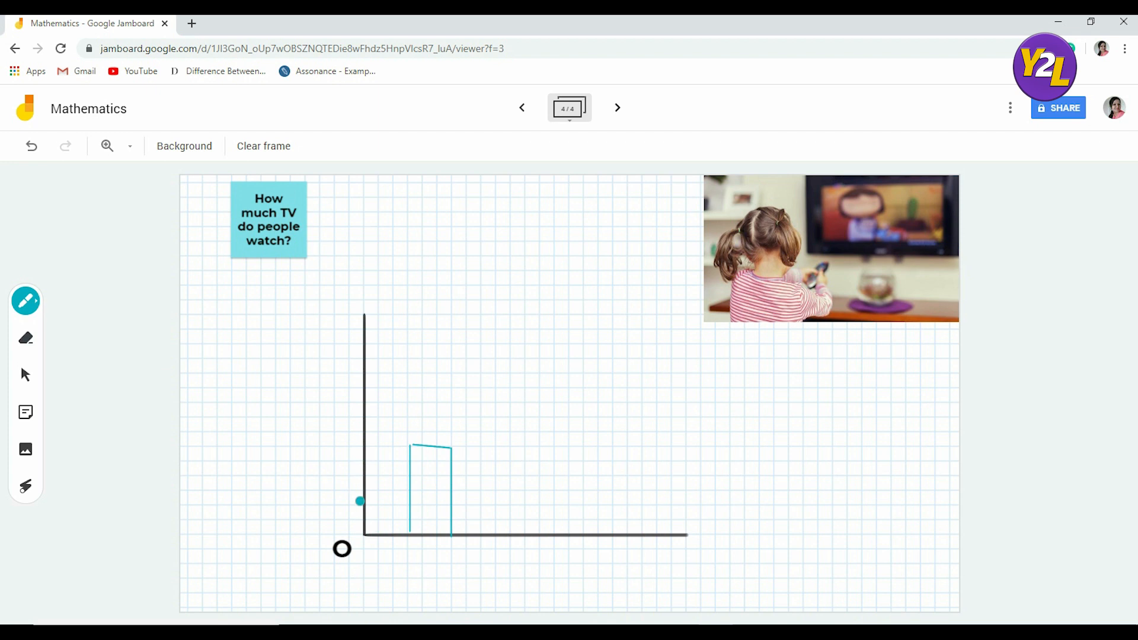
# Draw four short green tick marks across the vertical axis, spaced about three grid squares apart.
pyautogui.click(25, 313)
pyautogui.click(135, 334)
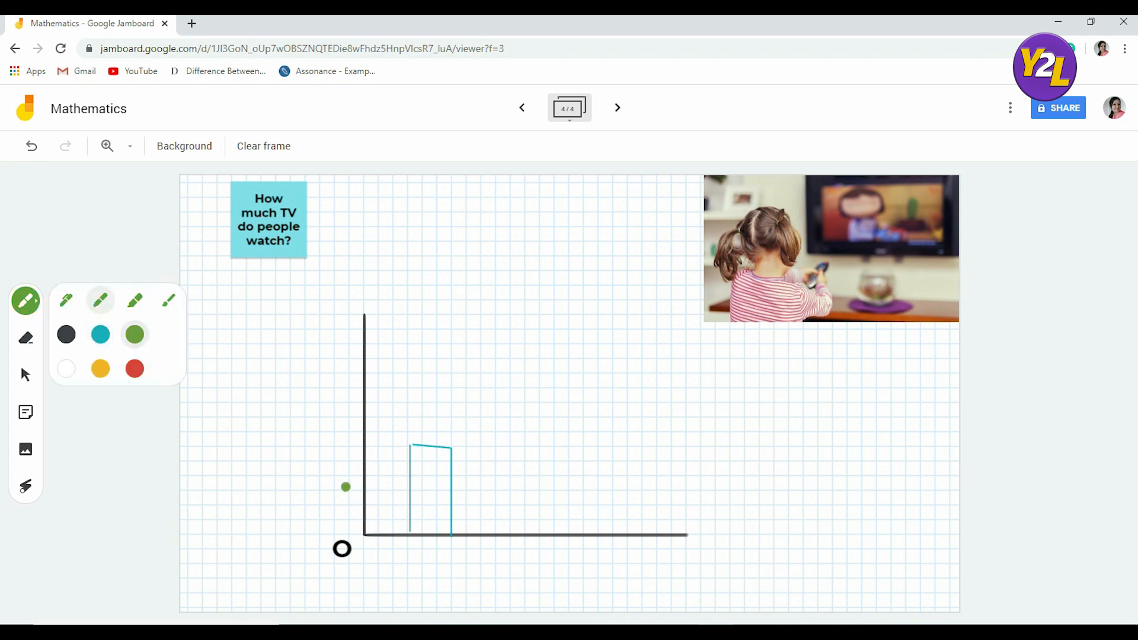
pyautogui.moveTo(355, 489); pyautogui.dragTo(369, 489)
pyautogui.moveTo(354, 447); pyautogui.dragTo(371, 447)
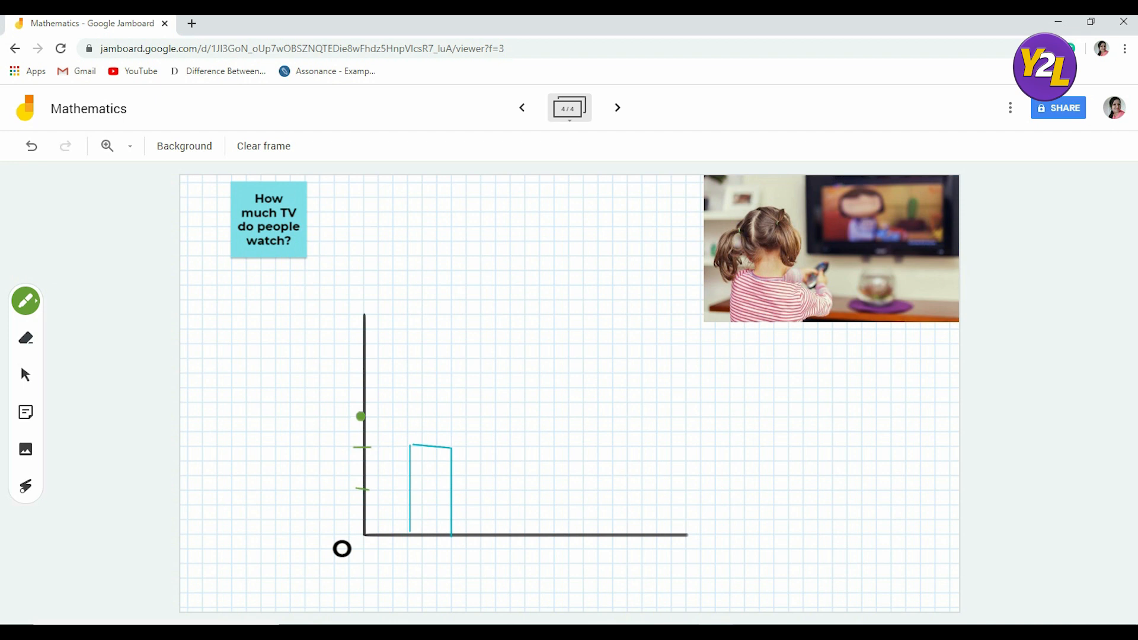
pyautogui.moveTo(356, 405); pyautogui.dragTo(369, 405)
pyautogui.moveTo(356, 358); pyautogui.dragTo(377, 360)
# Add a transparent sticky note reading "No. of hours".
pyautogui.click(25, 418)
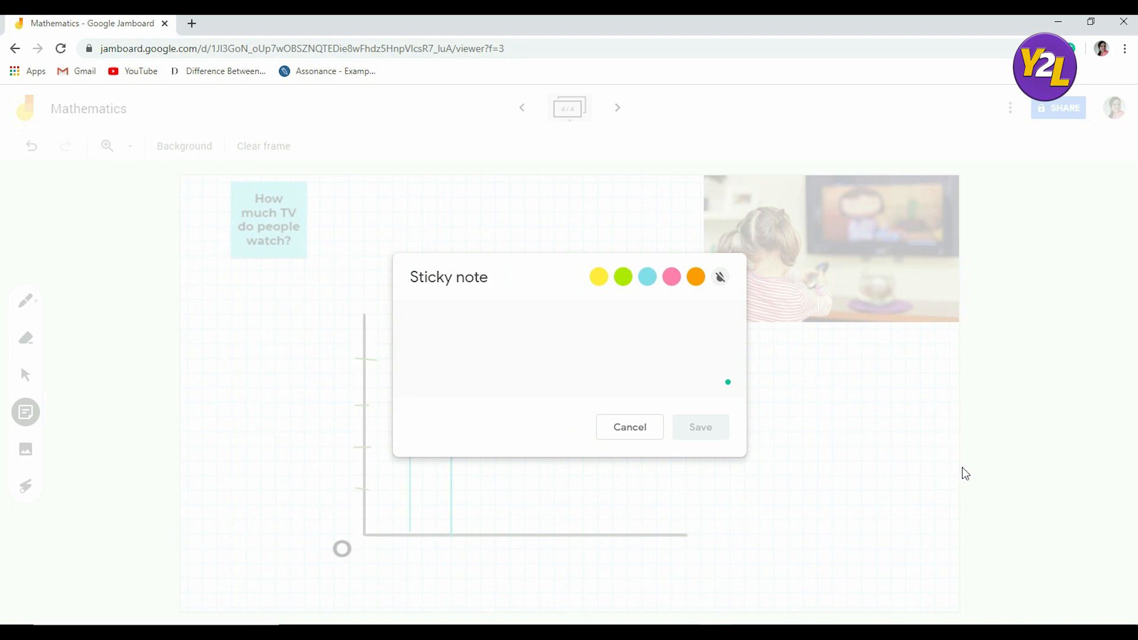
pyautogui.write('N')
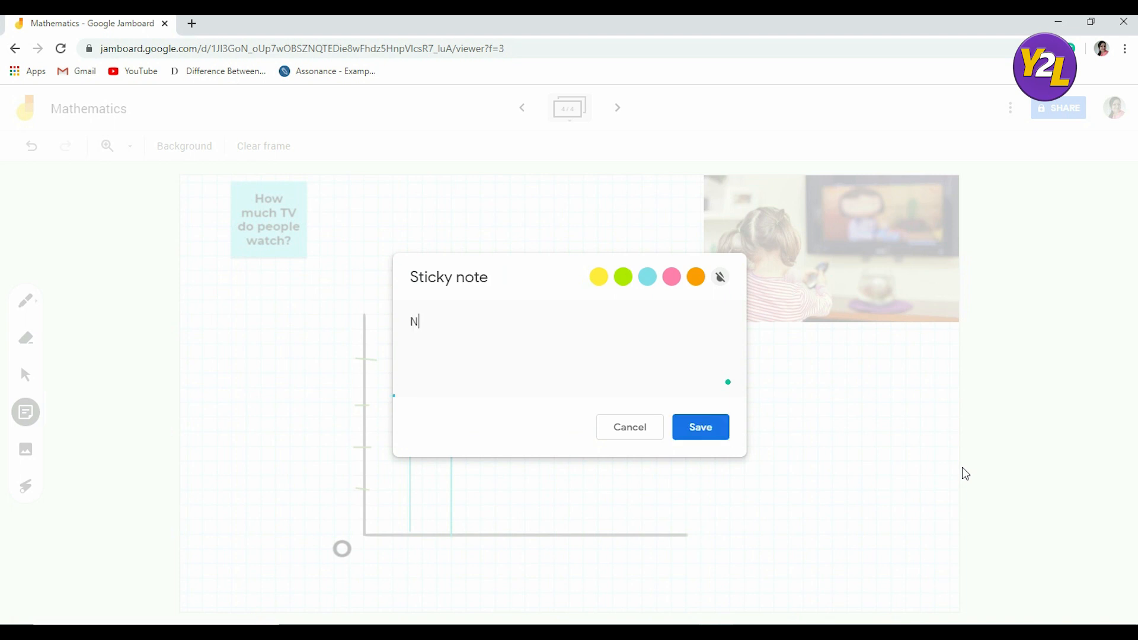
pyautogui.write('o. of hours')
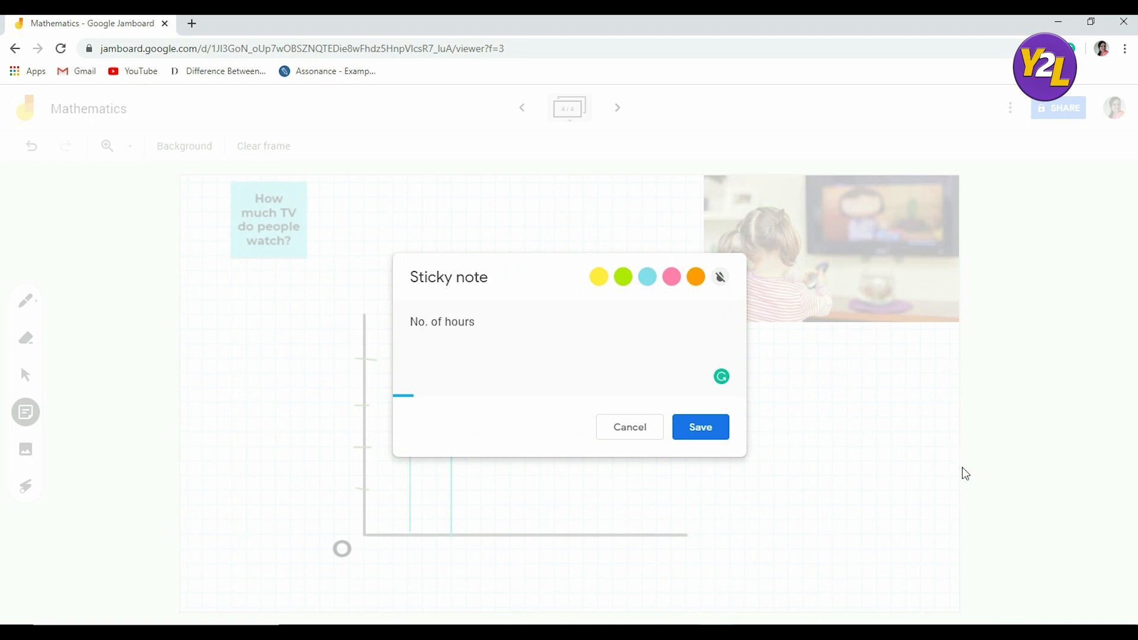
pyautogui.click(698, 430)
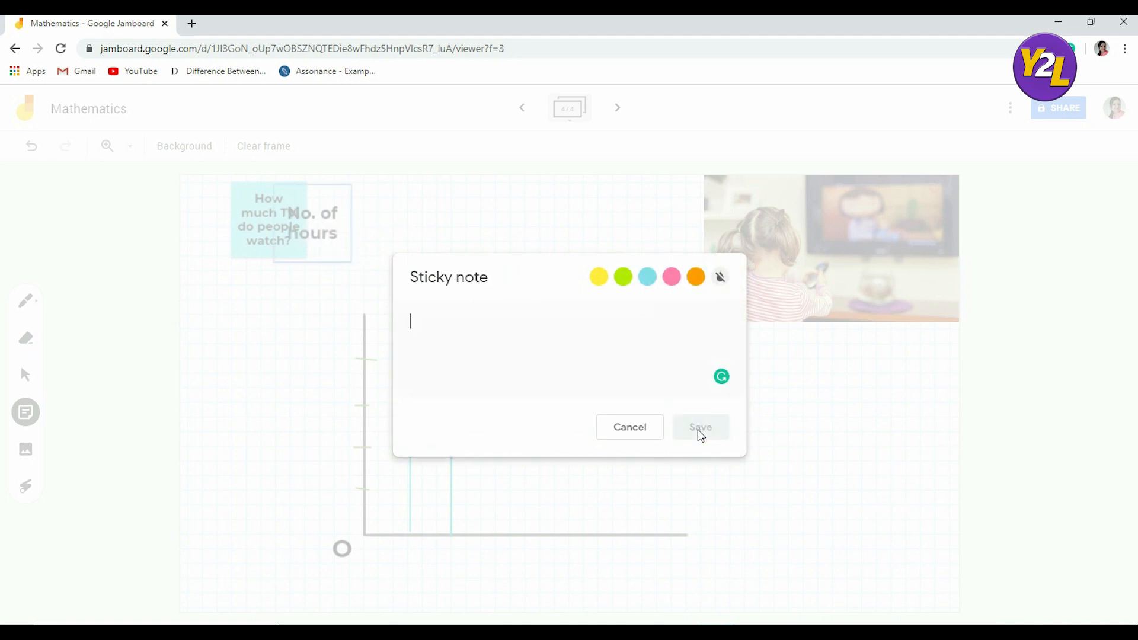
pyautogui.click(615, 428)
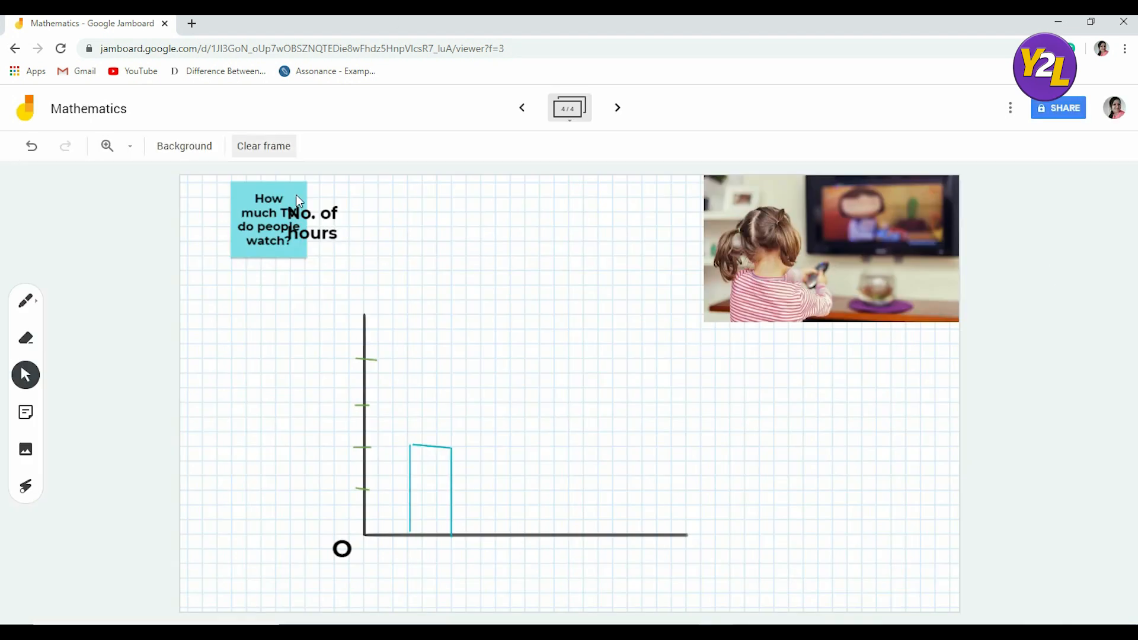
# Place the "No. of hours" note beside the vertical axis and rotate it a quarter turn counterclockwise so it reads upward.
pyautogui.moveTo(311, 221); pyautogui.dragTo(303, 423)
pyautogui.moveTo(261, 389); pyautogui.dragTo(257, 476)
pyautogui.click(561, 596)
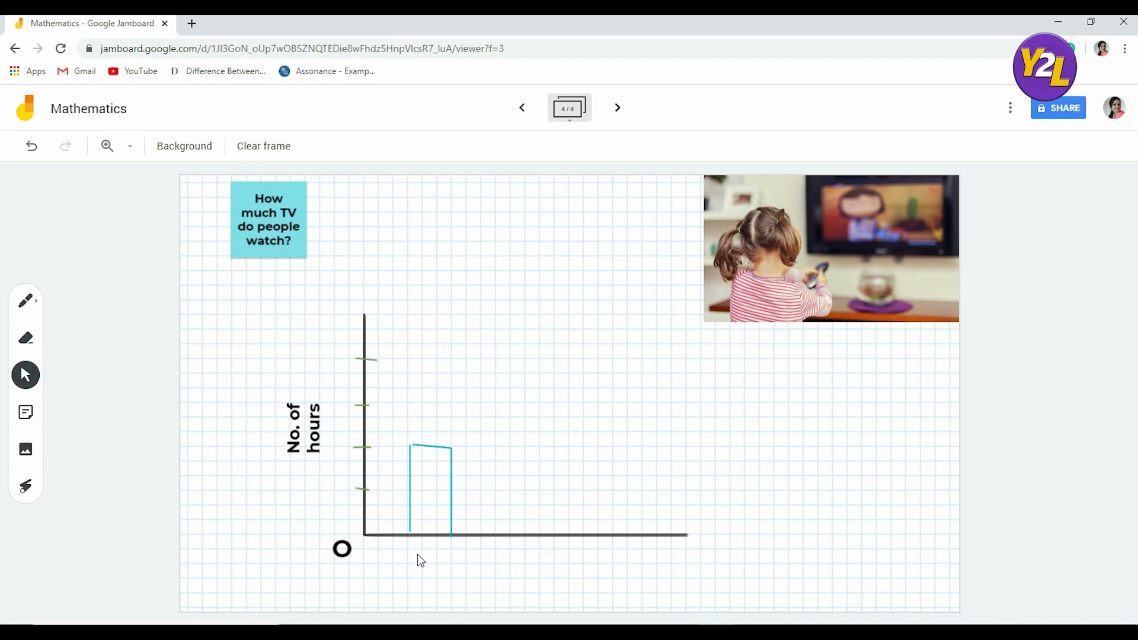
# Add a transparent sticky note reading "Age group" and place it centred below the horizontal axis.
pyautogui.click(26, 461)
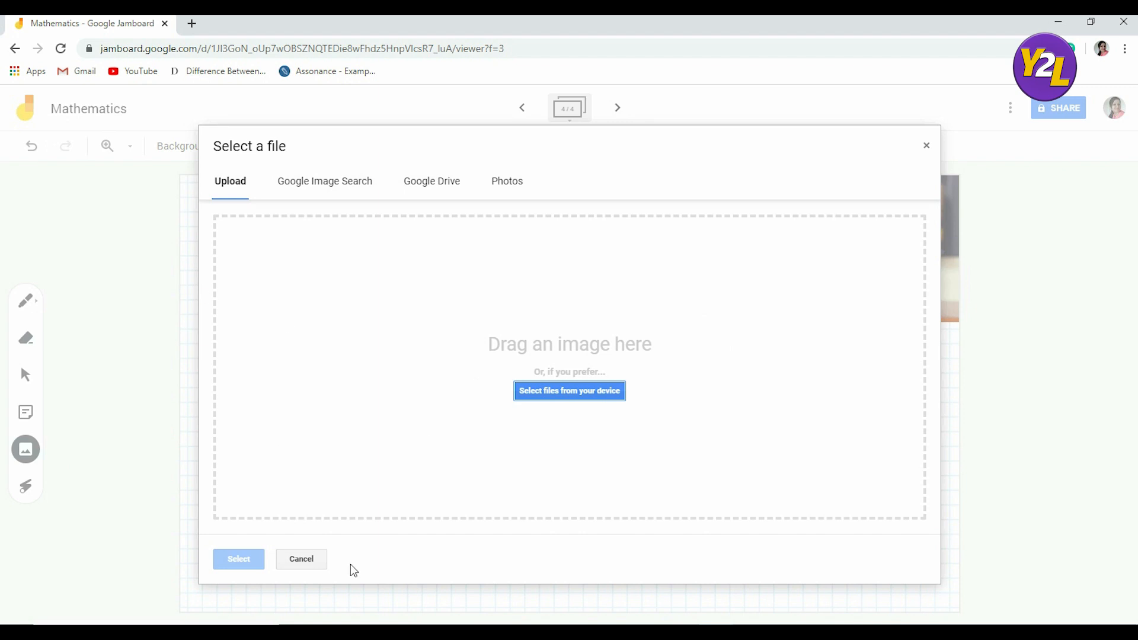
pyautogui.click(301, 560)
pyautogui.click(26, 412)
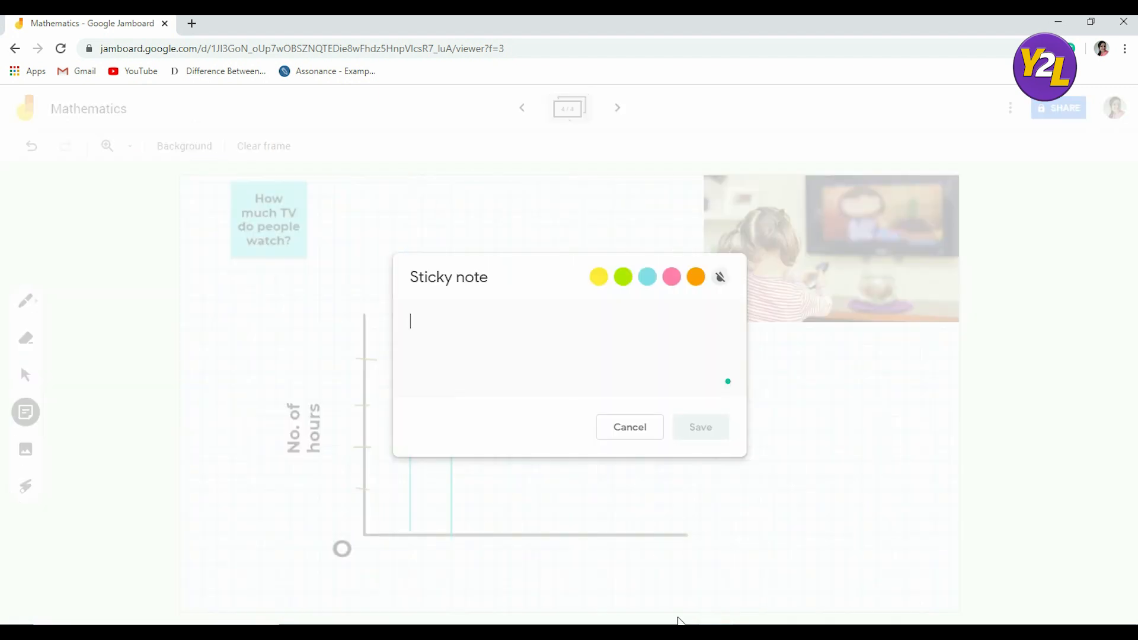
pyautogui.write('Age group')
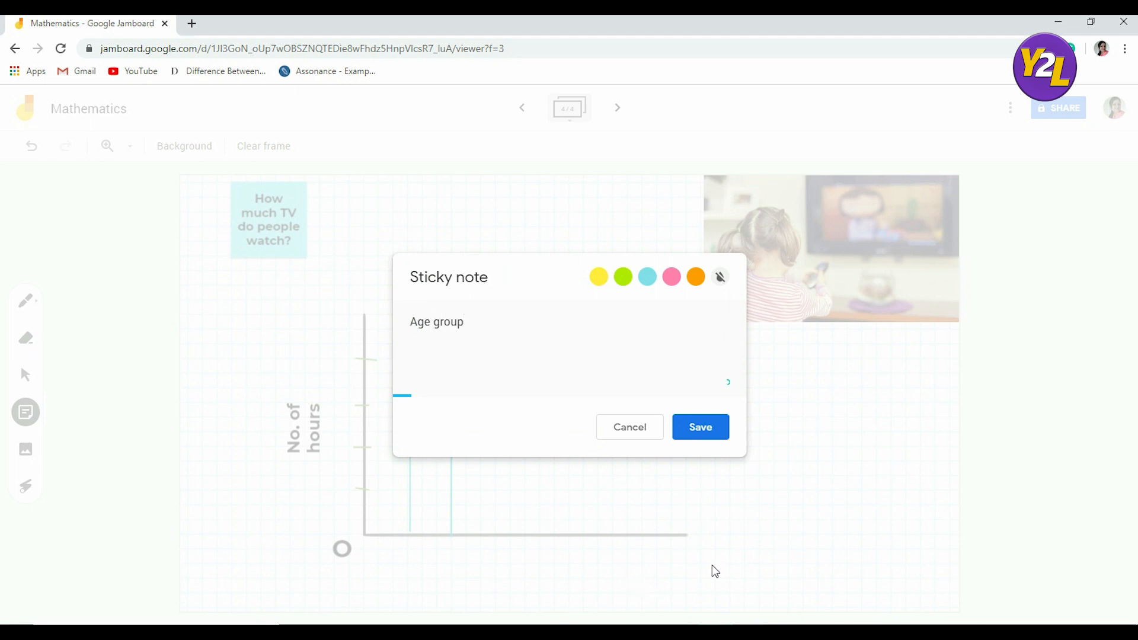
pyautogui.click(711, 428)
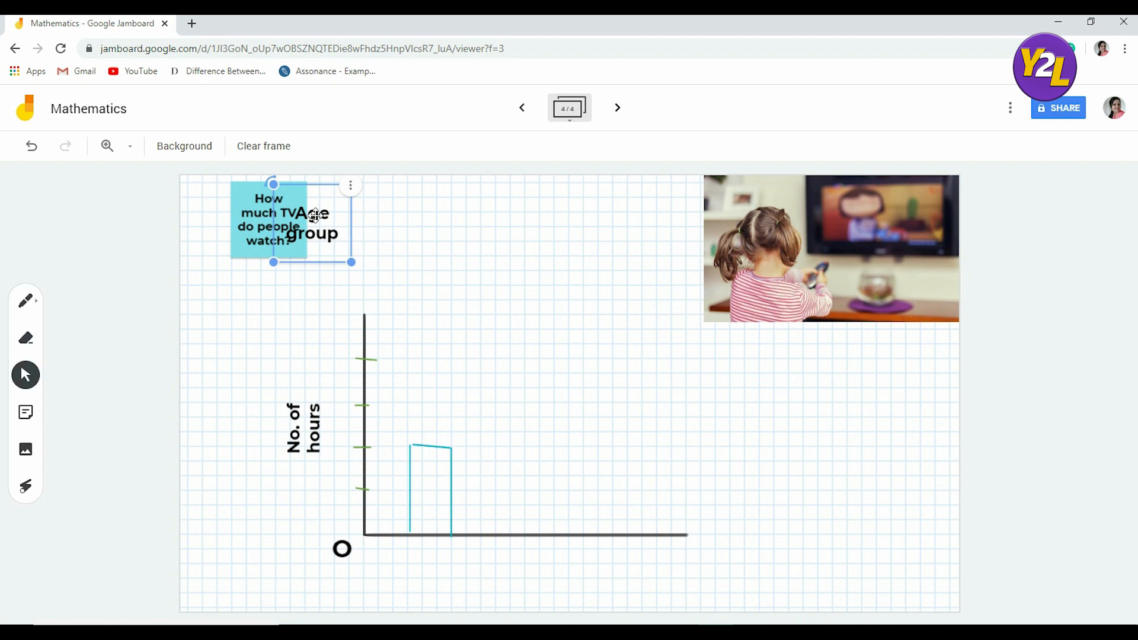
pyautogui.moveTo(314, 211); pyautogui.dragTo(501, 557)
pyautogui.click(329, 530)
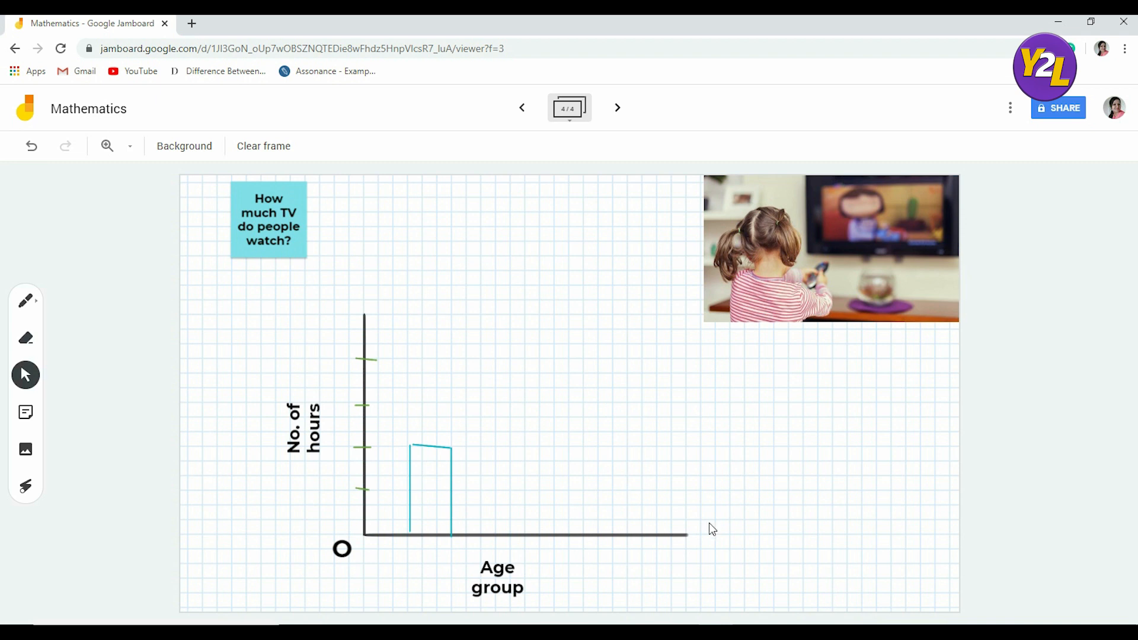
# Use the laser to point out the areas beside the "No. of hours" and "Age group" axis labels.
pyautogui.click(26, 487)
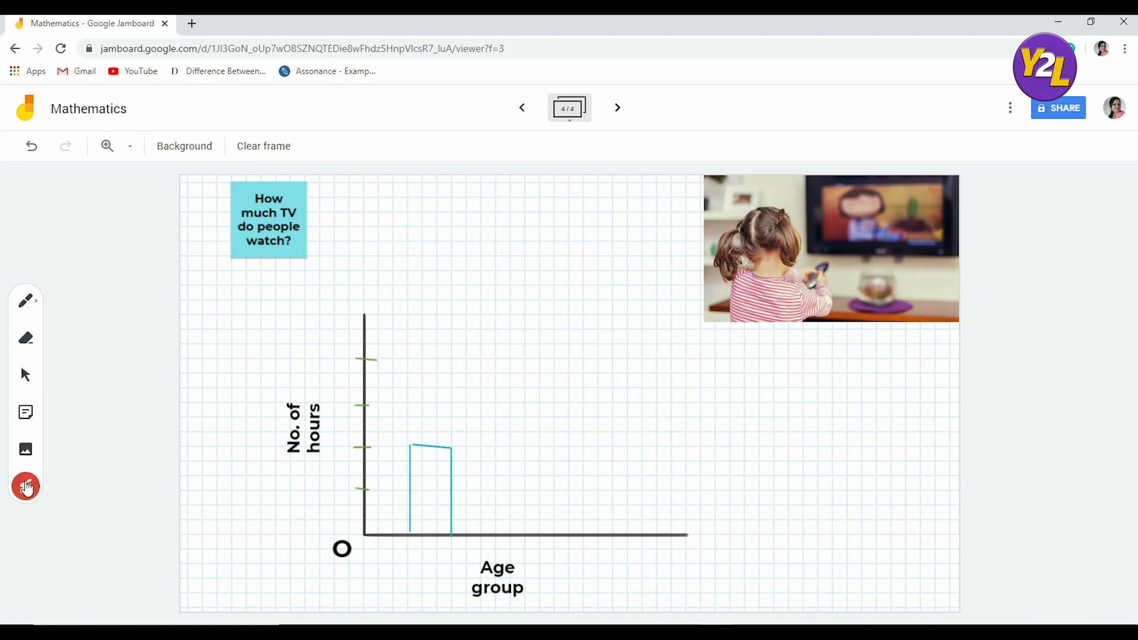
pyautogui.moveTo(308, 479); pyautogui.dragTo(375, 486)
pyautogui.moveTo(397, 590)
pyautogui.mouseDown()
pyautogui.moveTo(437, 549)
pyautogui.moveTo(468, 607)
pyautogui.mouseUp()
# Go back to the first frame, page forward past the last one, and return to the graph frame to review the jam.
pyautogui.click(522, 108)
pyautogui.click(523, 108)
pyautogui.click(522, 108)
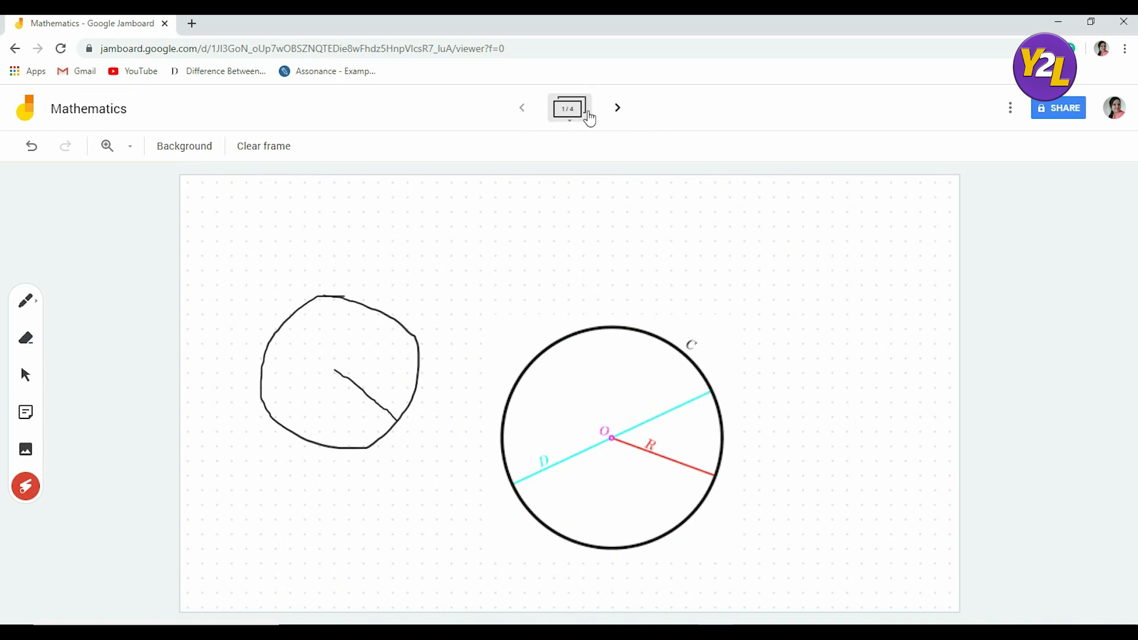
pyautogui.click(622, 115)
pyautogui.click(624, 116)
pyautogui.click(624, 116)
pyautogui.click(624, 116)
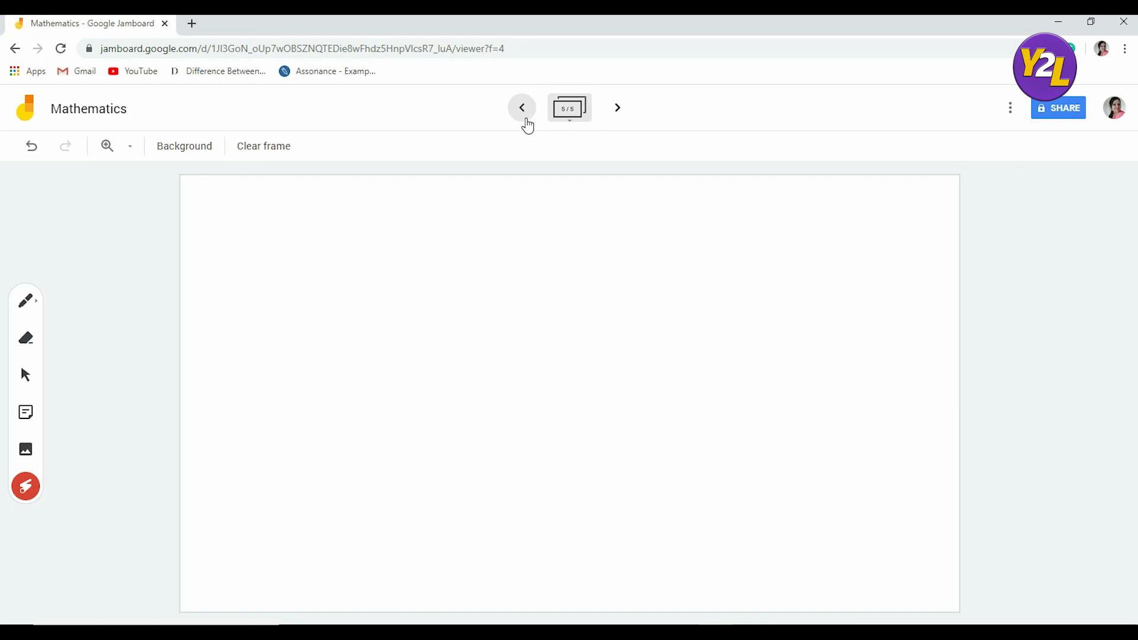
pyautogui.click(523, 112)
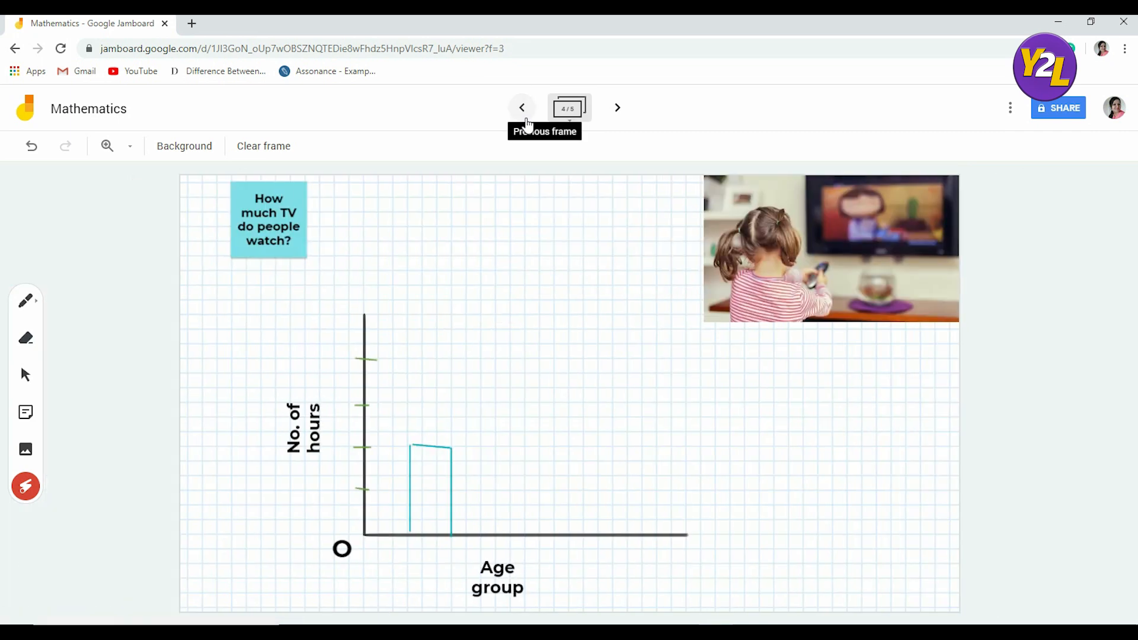